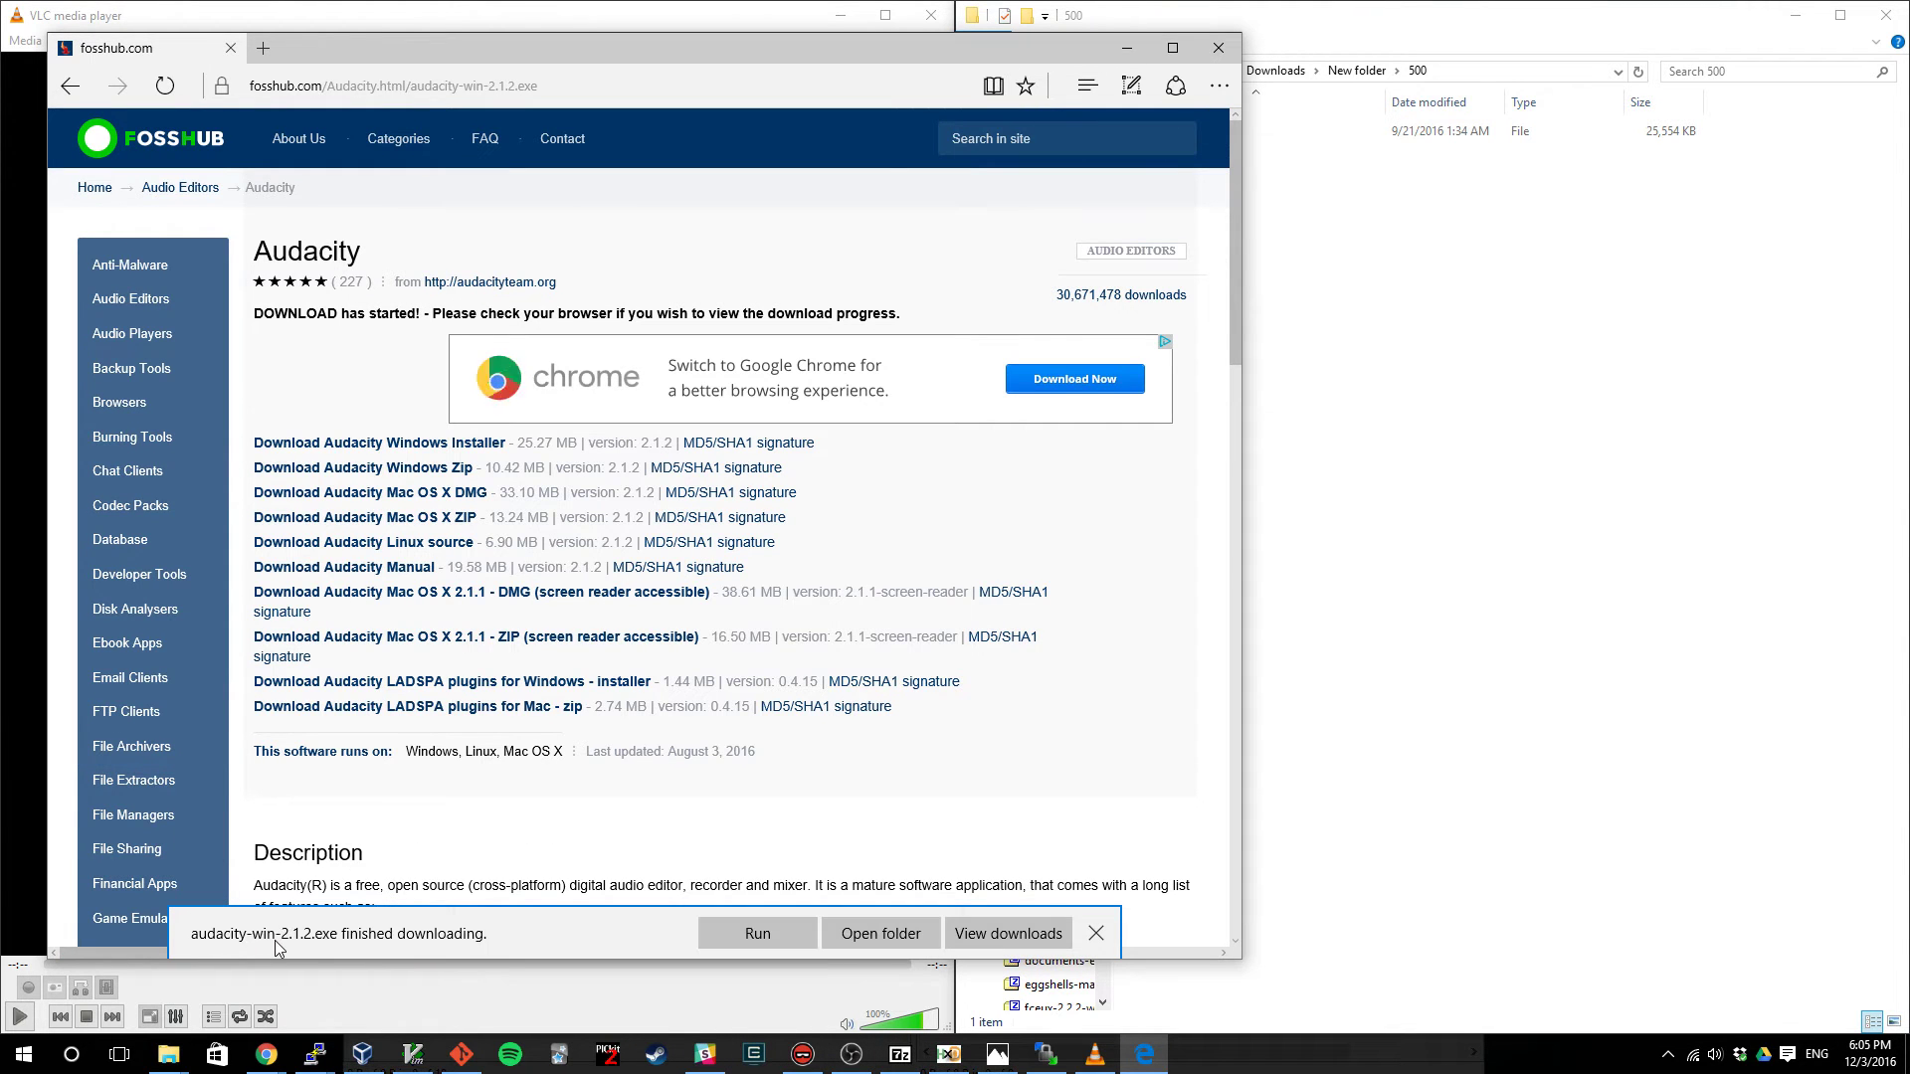
- Install Audacity 2.1.2 from the finished download with a desktop icon, and close the download page
click(754, 933)
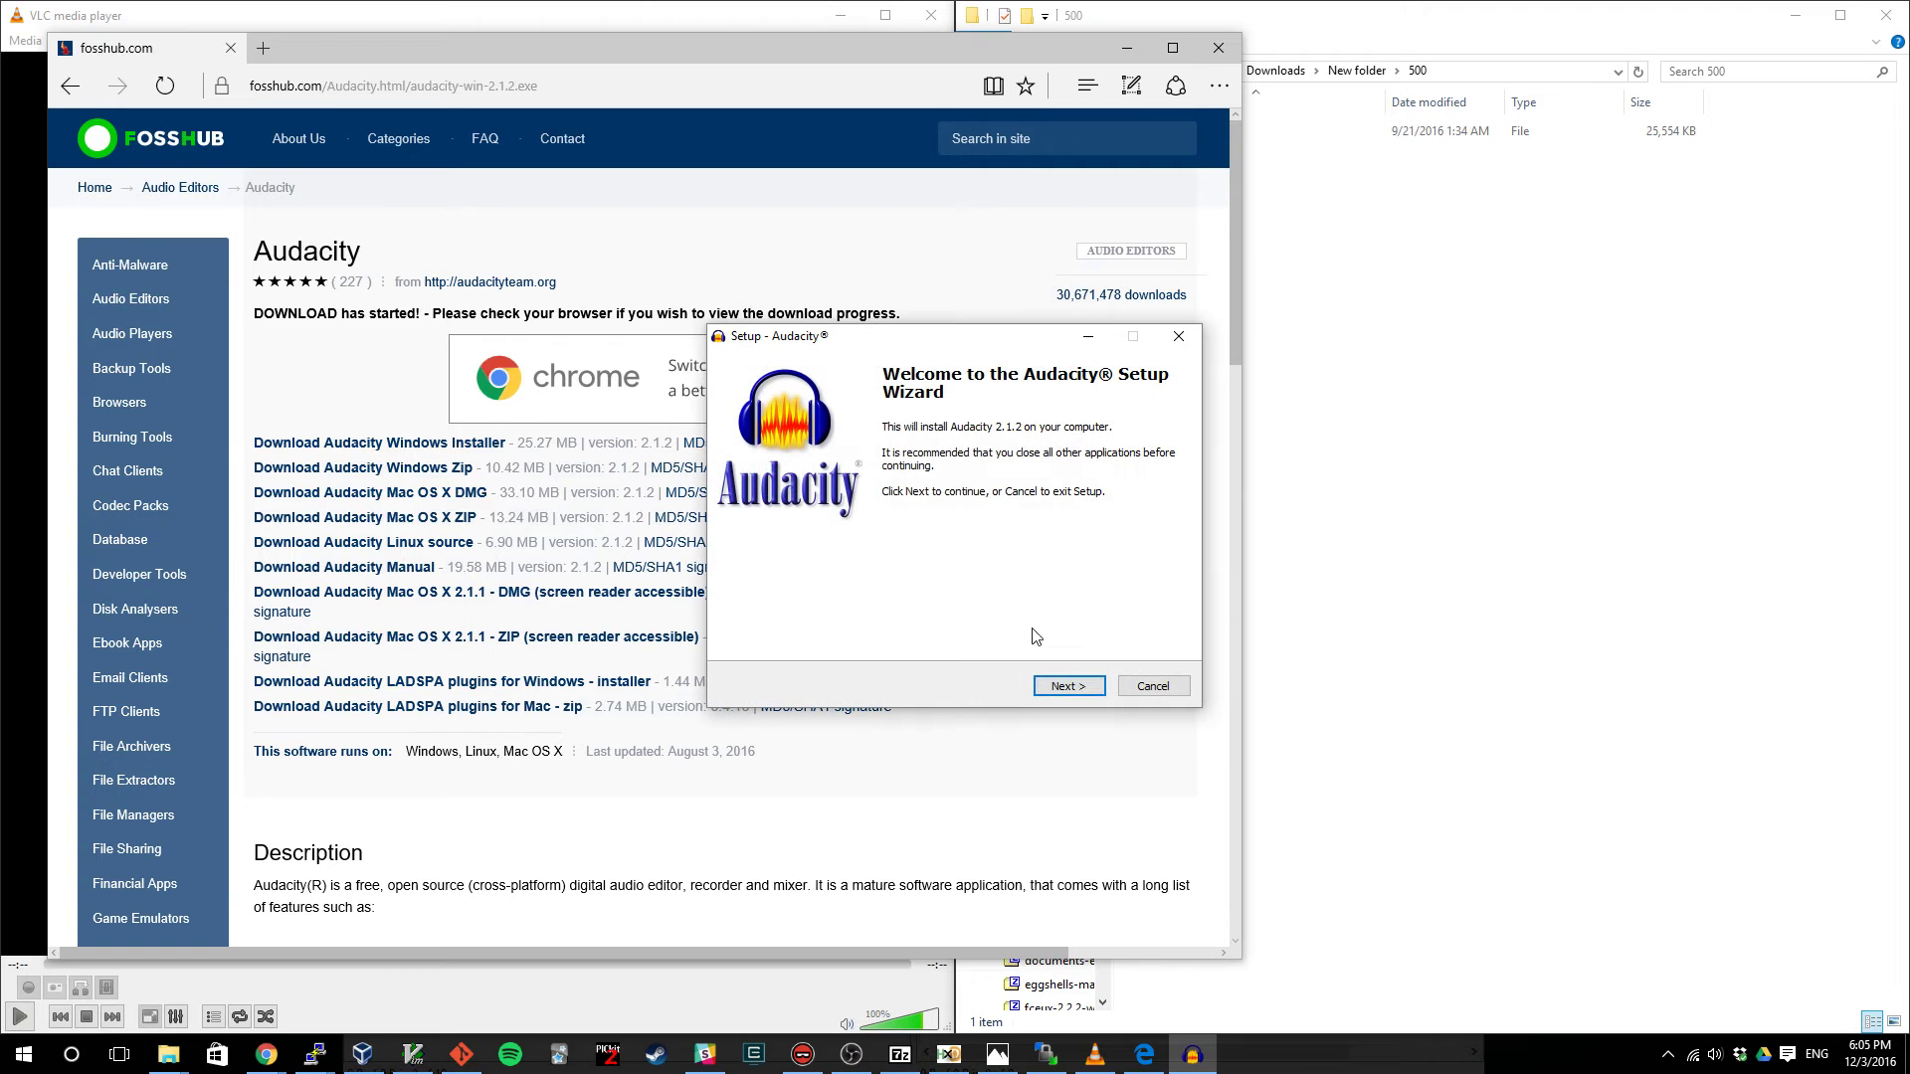
click(1081, 686)
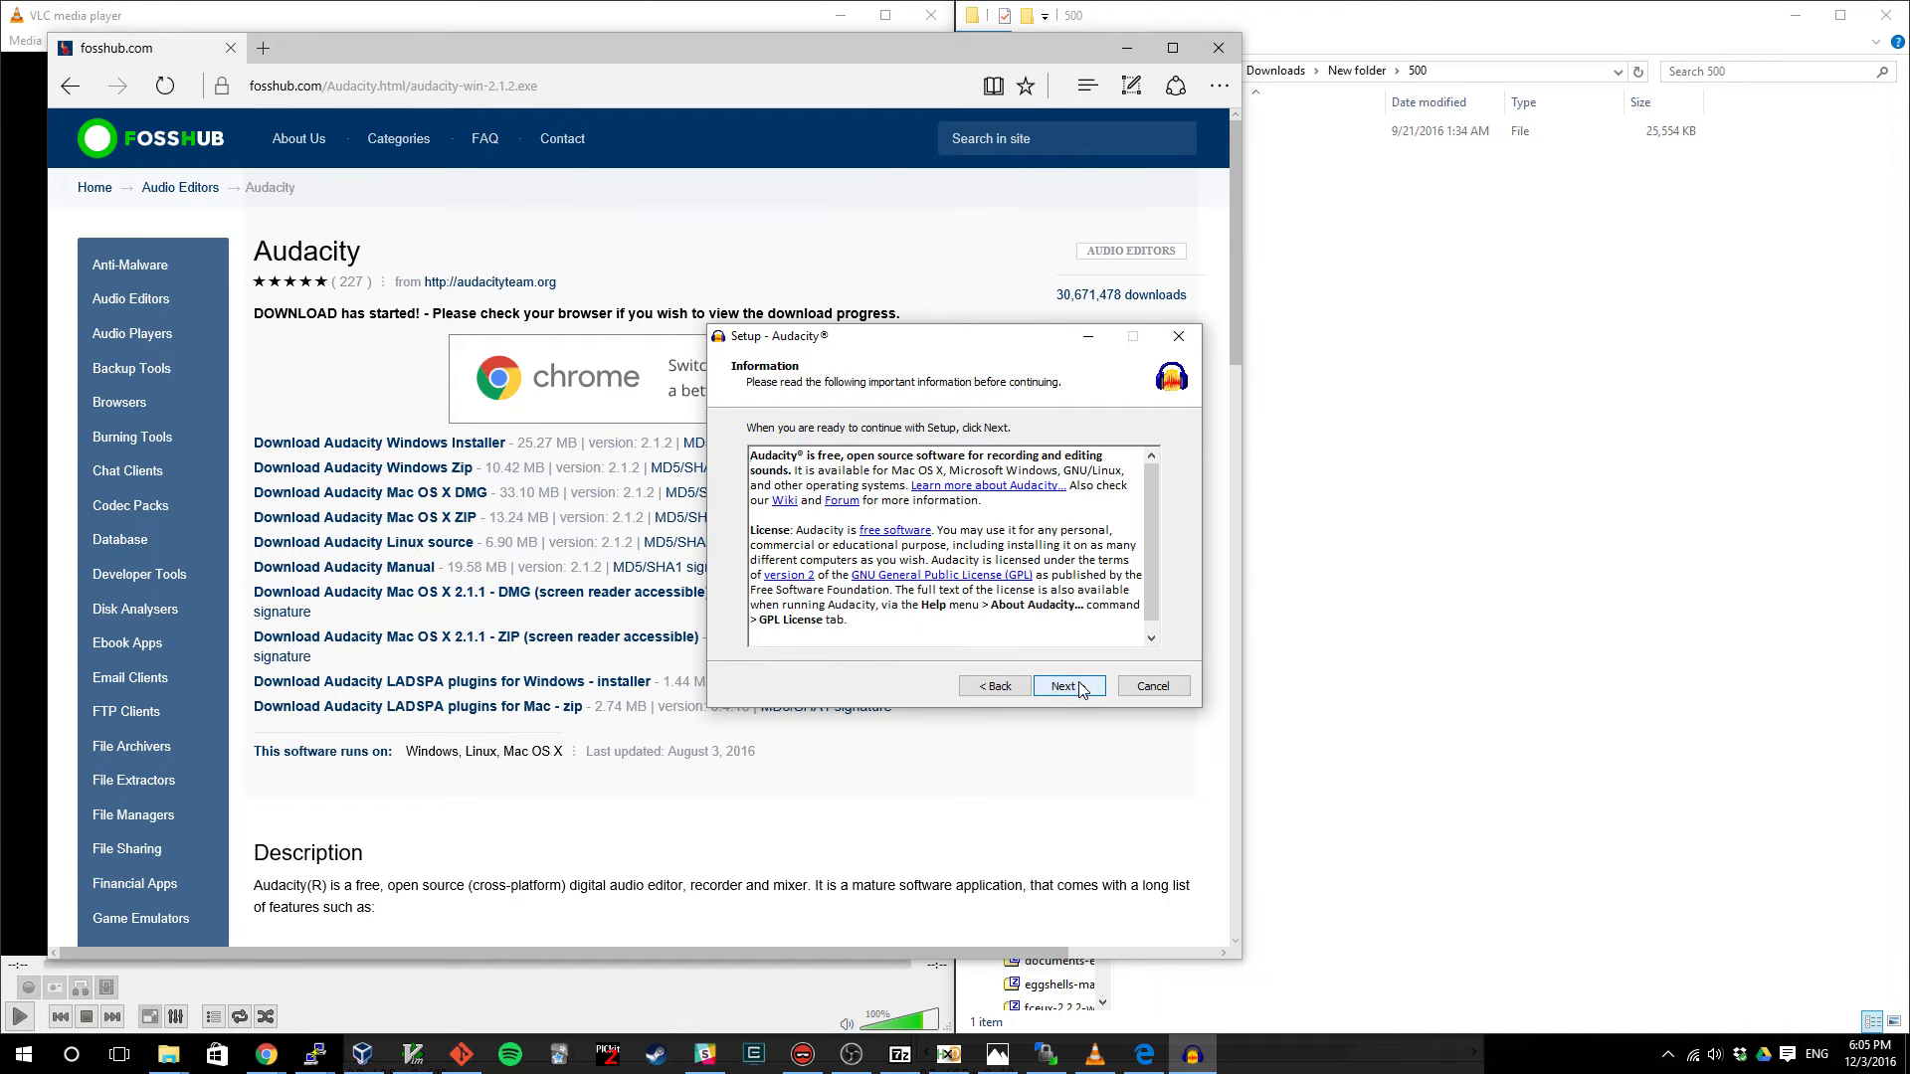
click(1064, 686)
click(1064, 687)
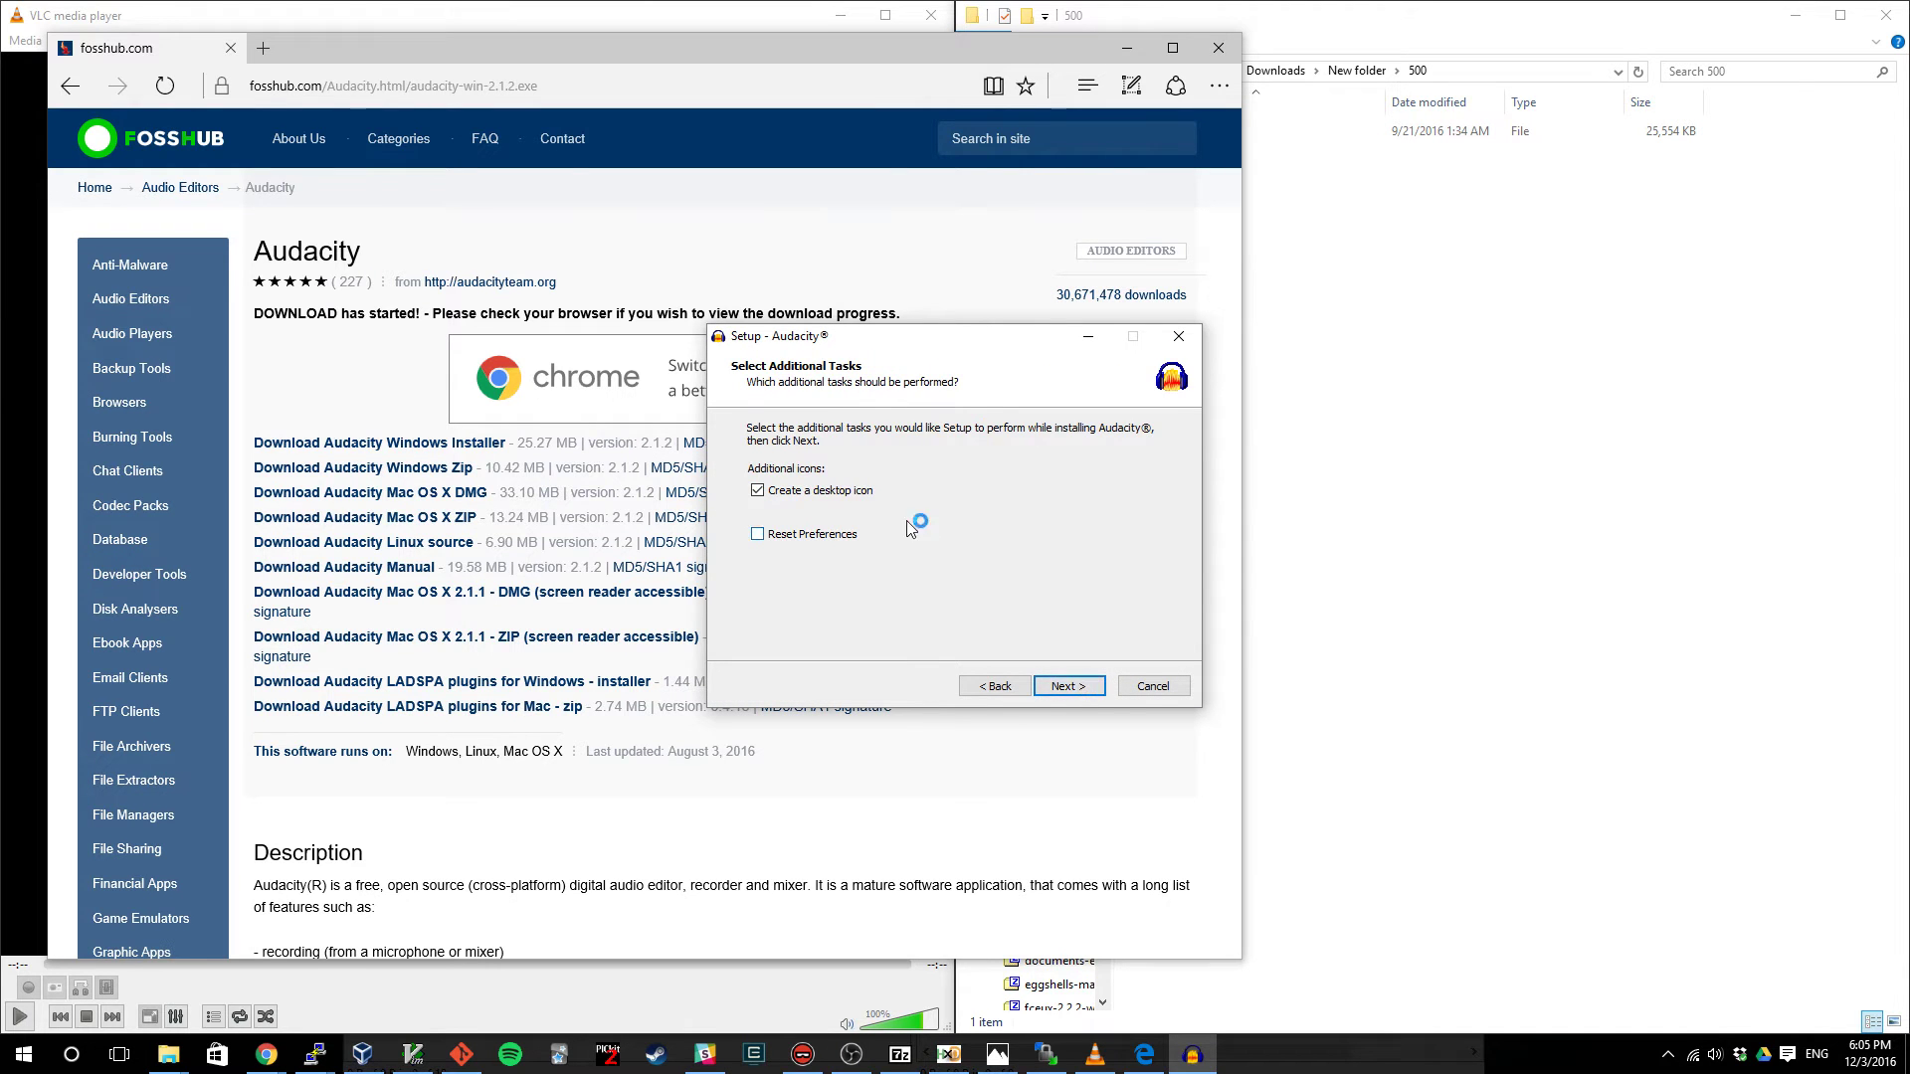
click(1065, 688)
click(1066, 687)
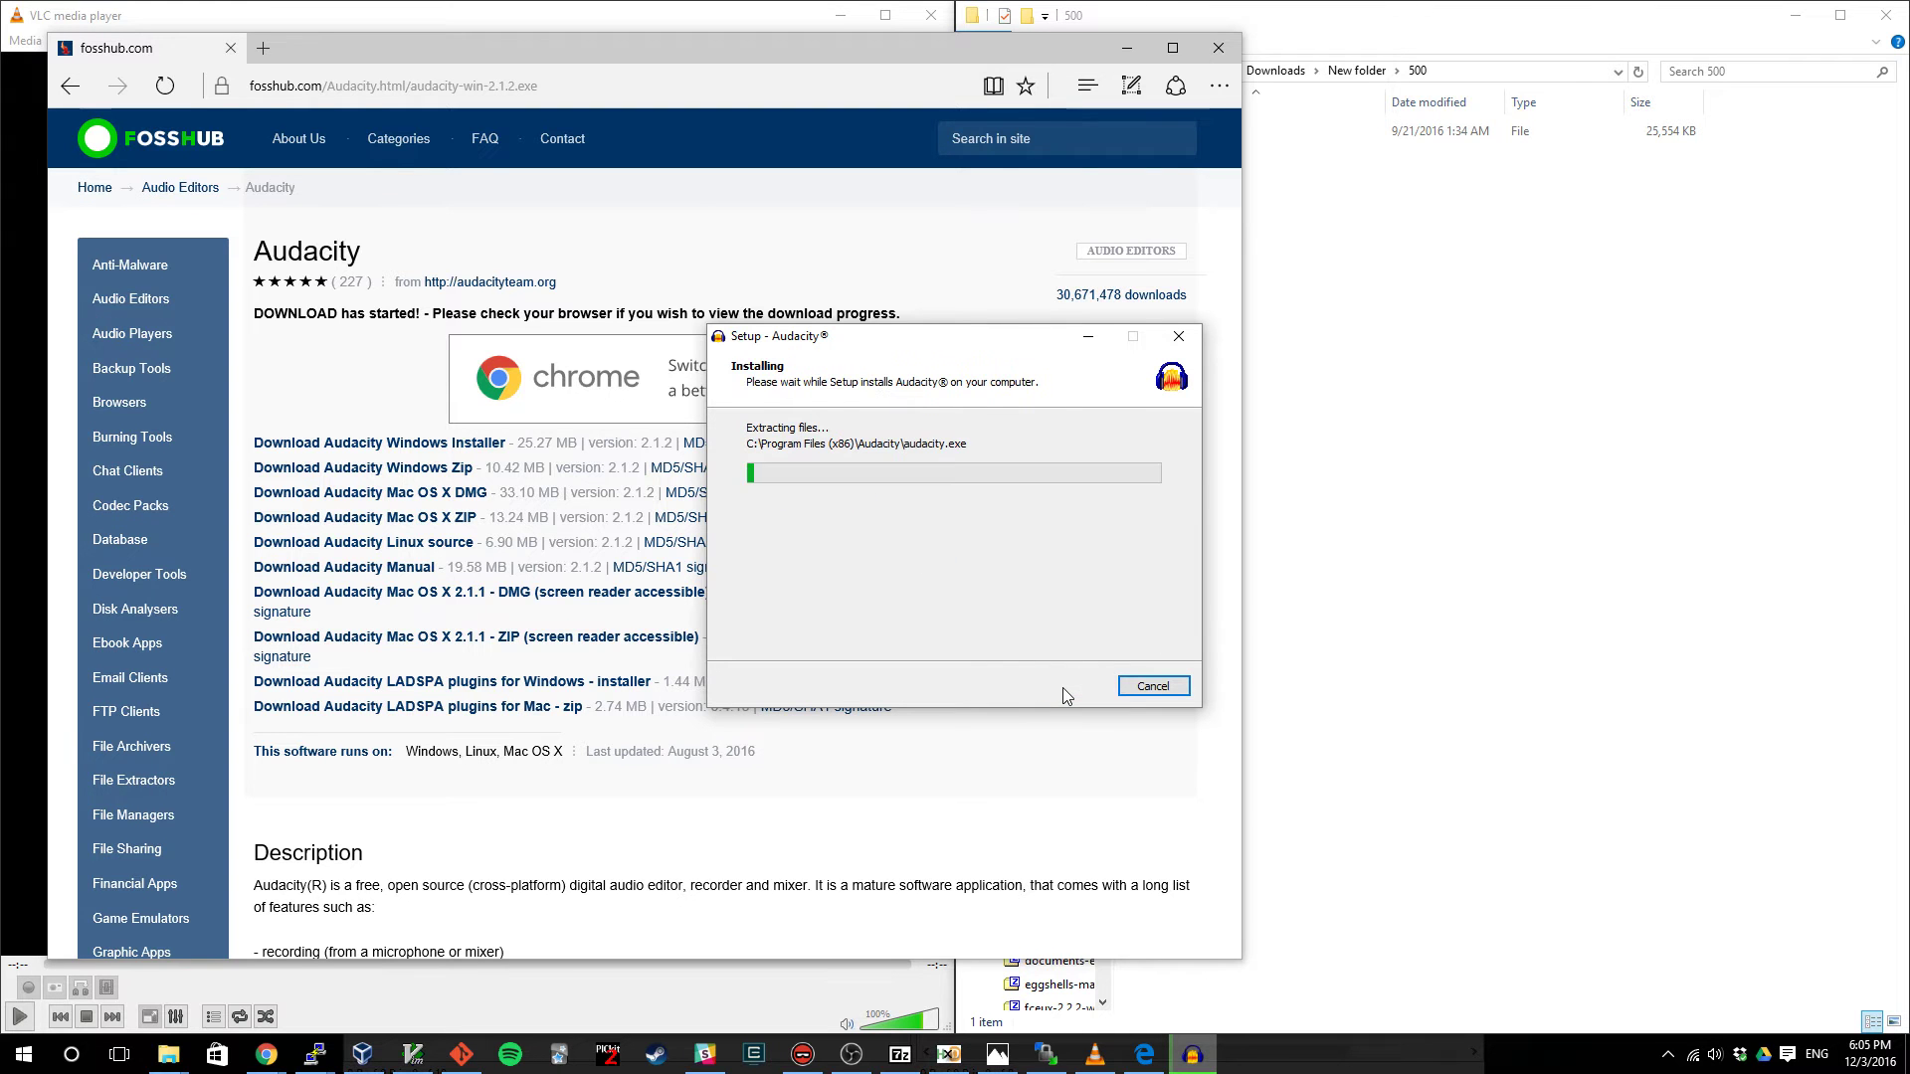
click(231, 49)
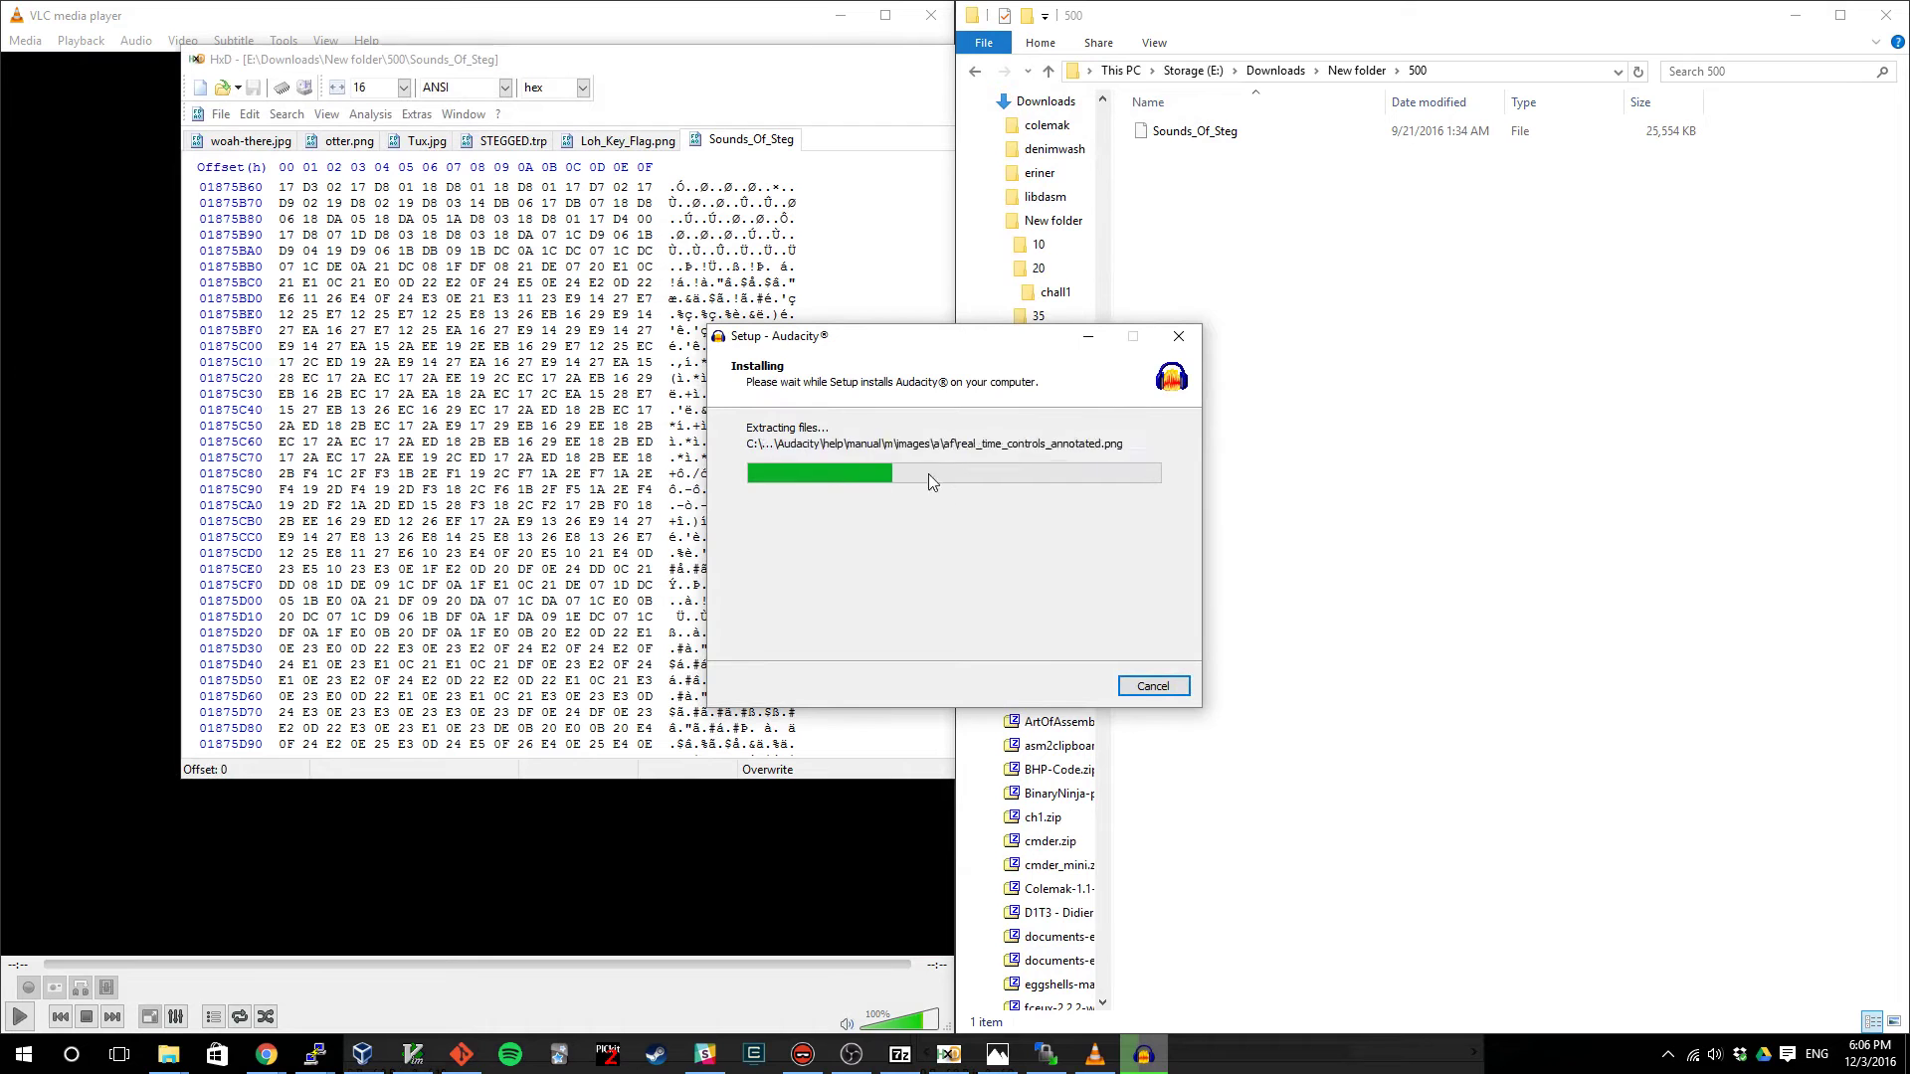
- Switch to Slack and star the #ota_mini_ctf channel
click(693, 1056)
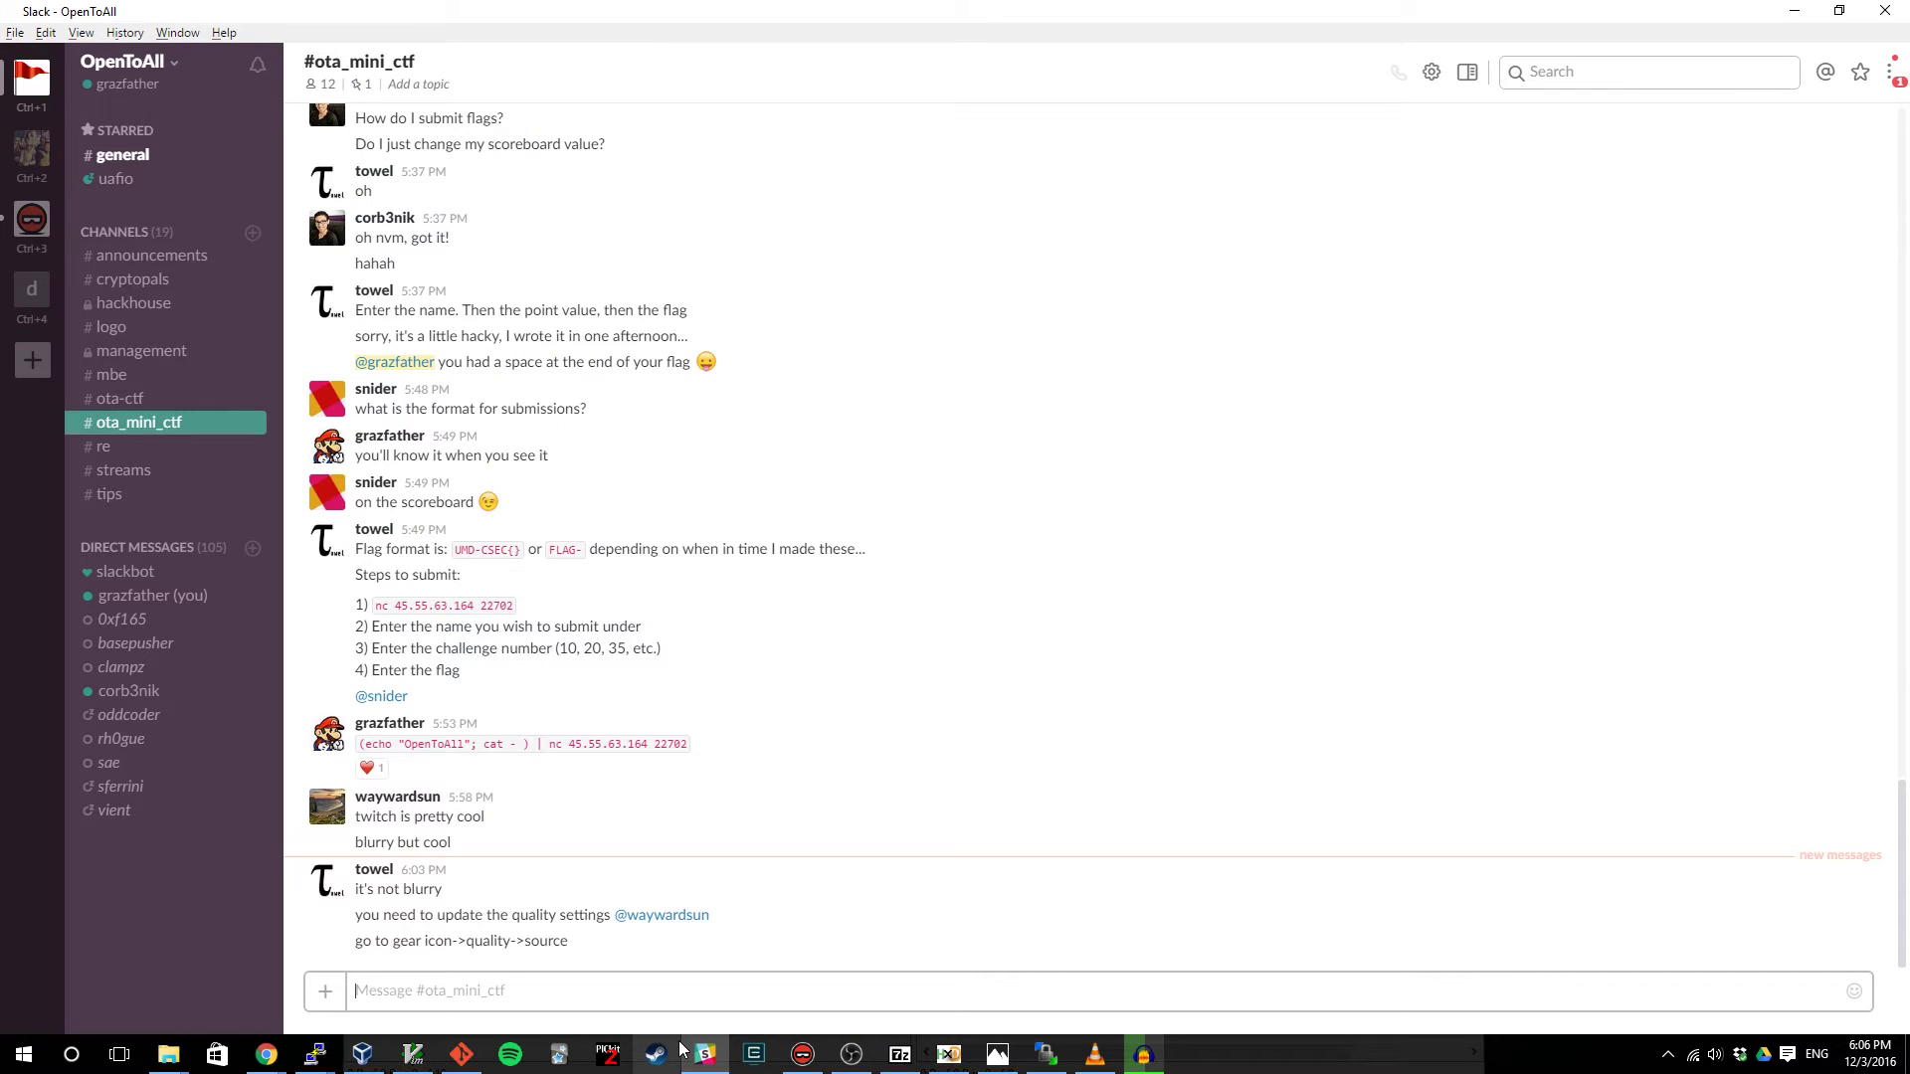
click(142, 690)
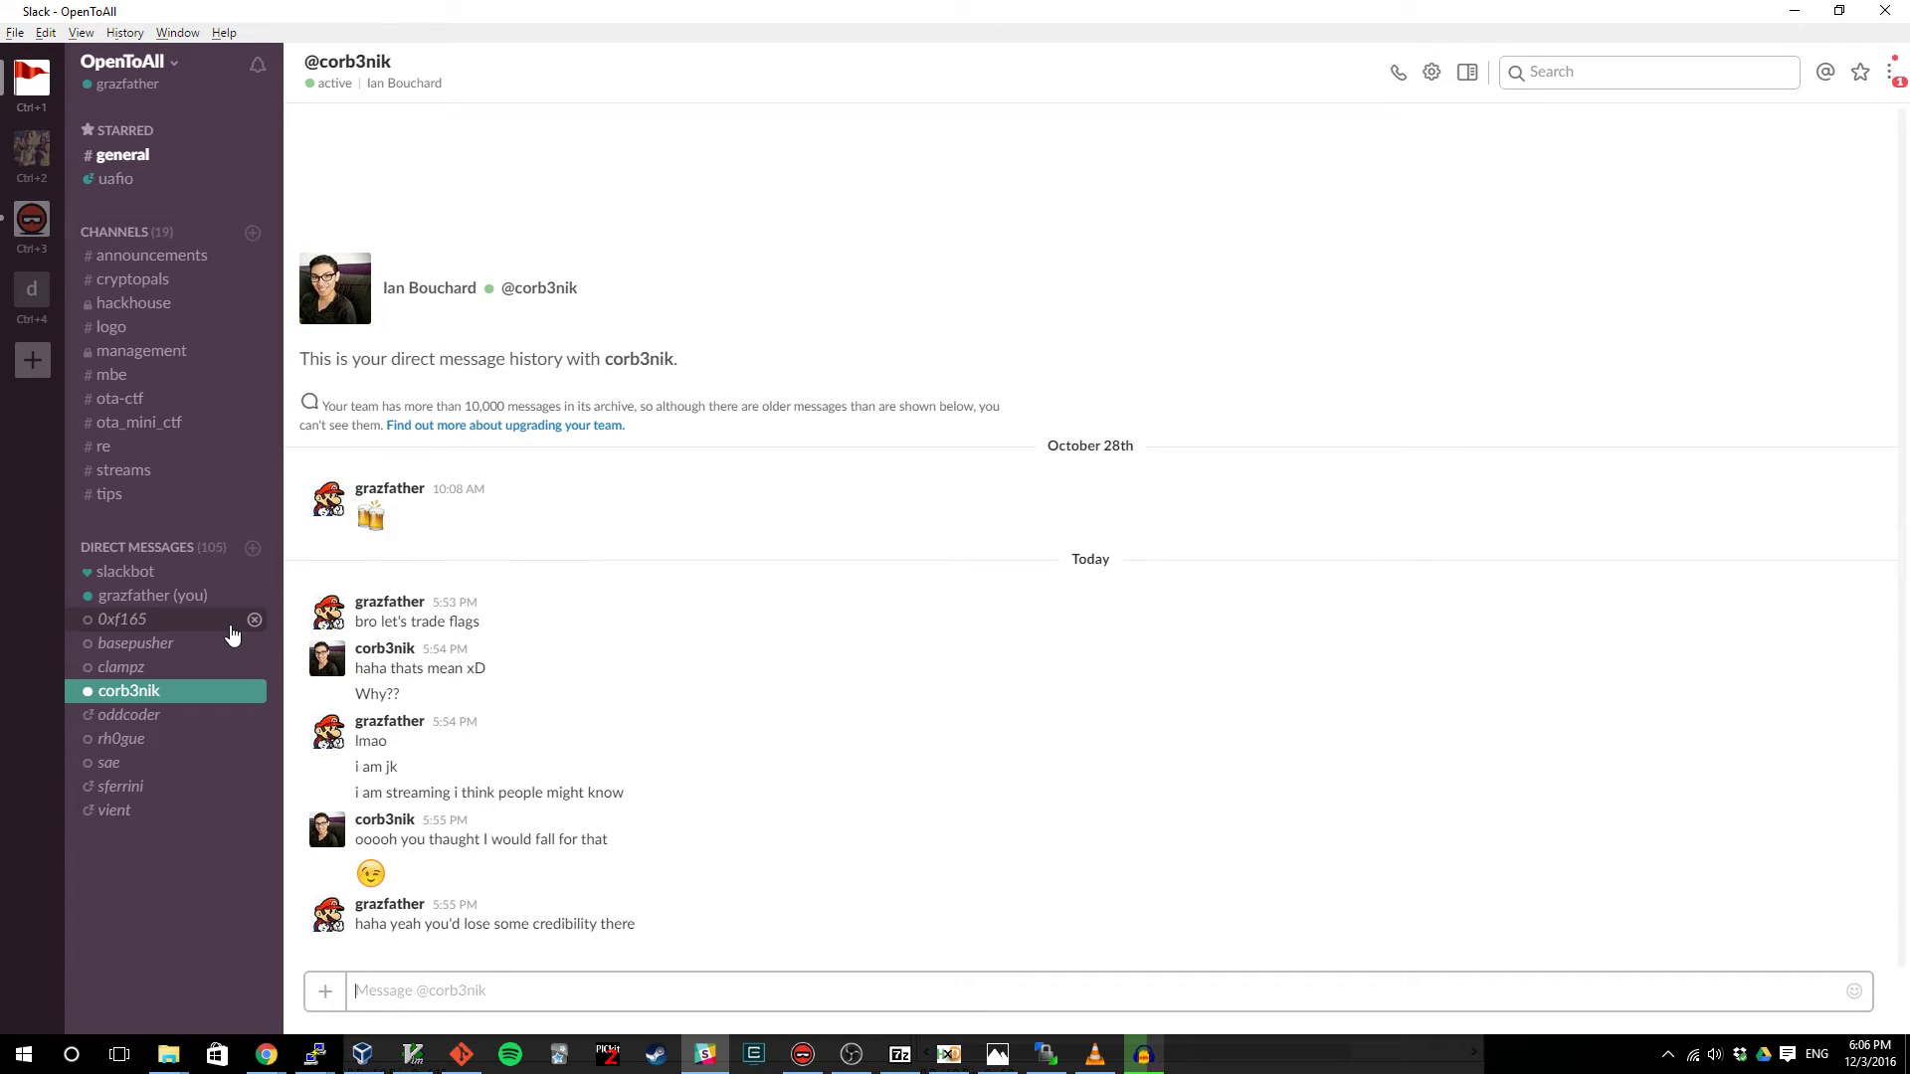
click(154, 426)
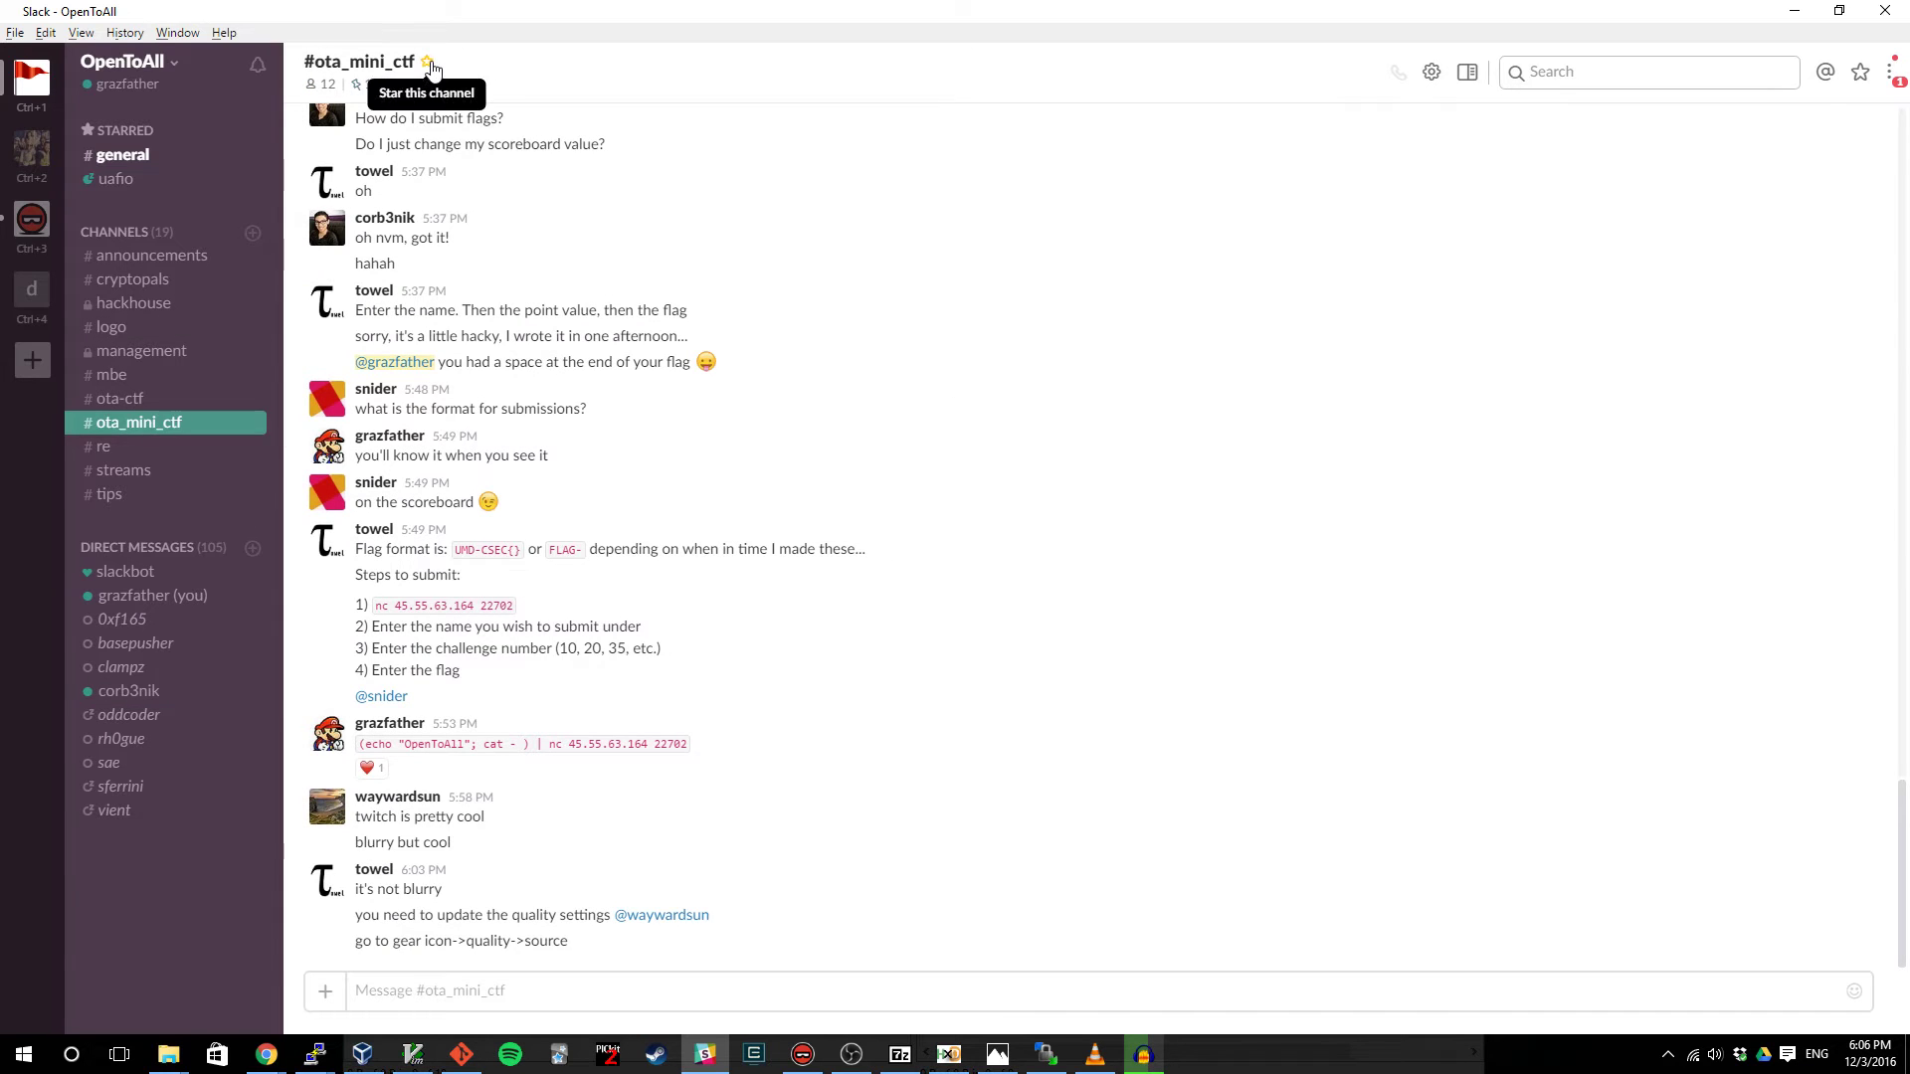
click(427, 62)
- Add a thumbs-up to the "come join us" message in #general and follow its link to #ota_mini_ctf
click(125, 156)
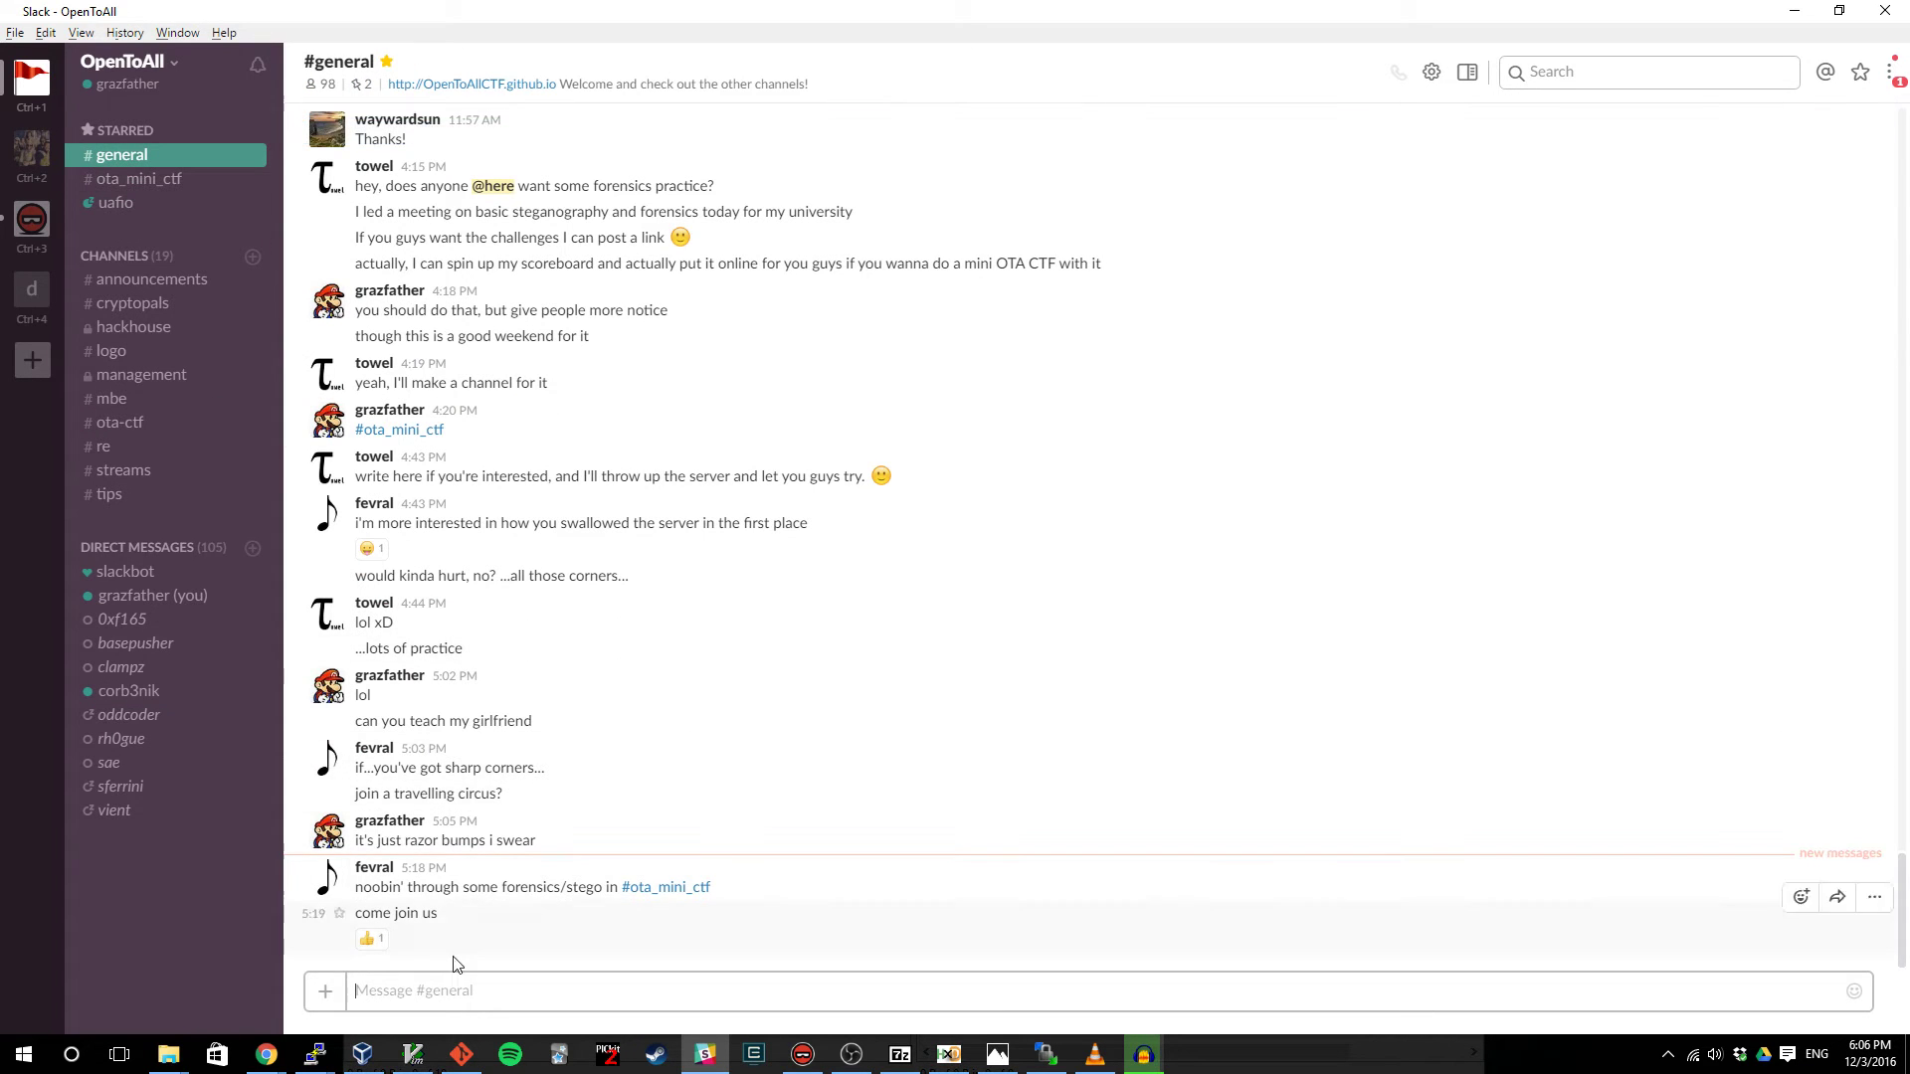
click(368, 941)
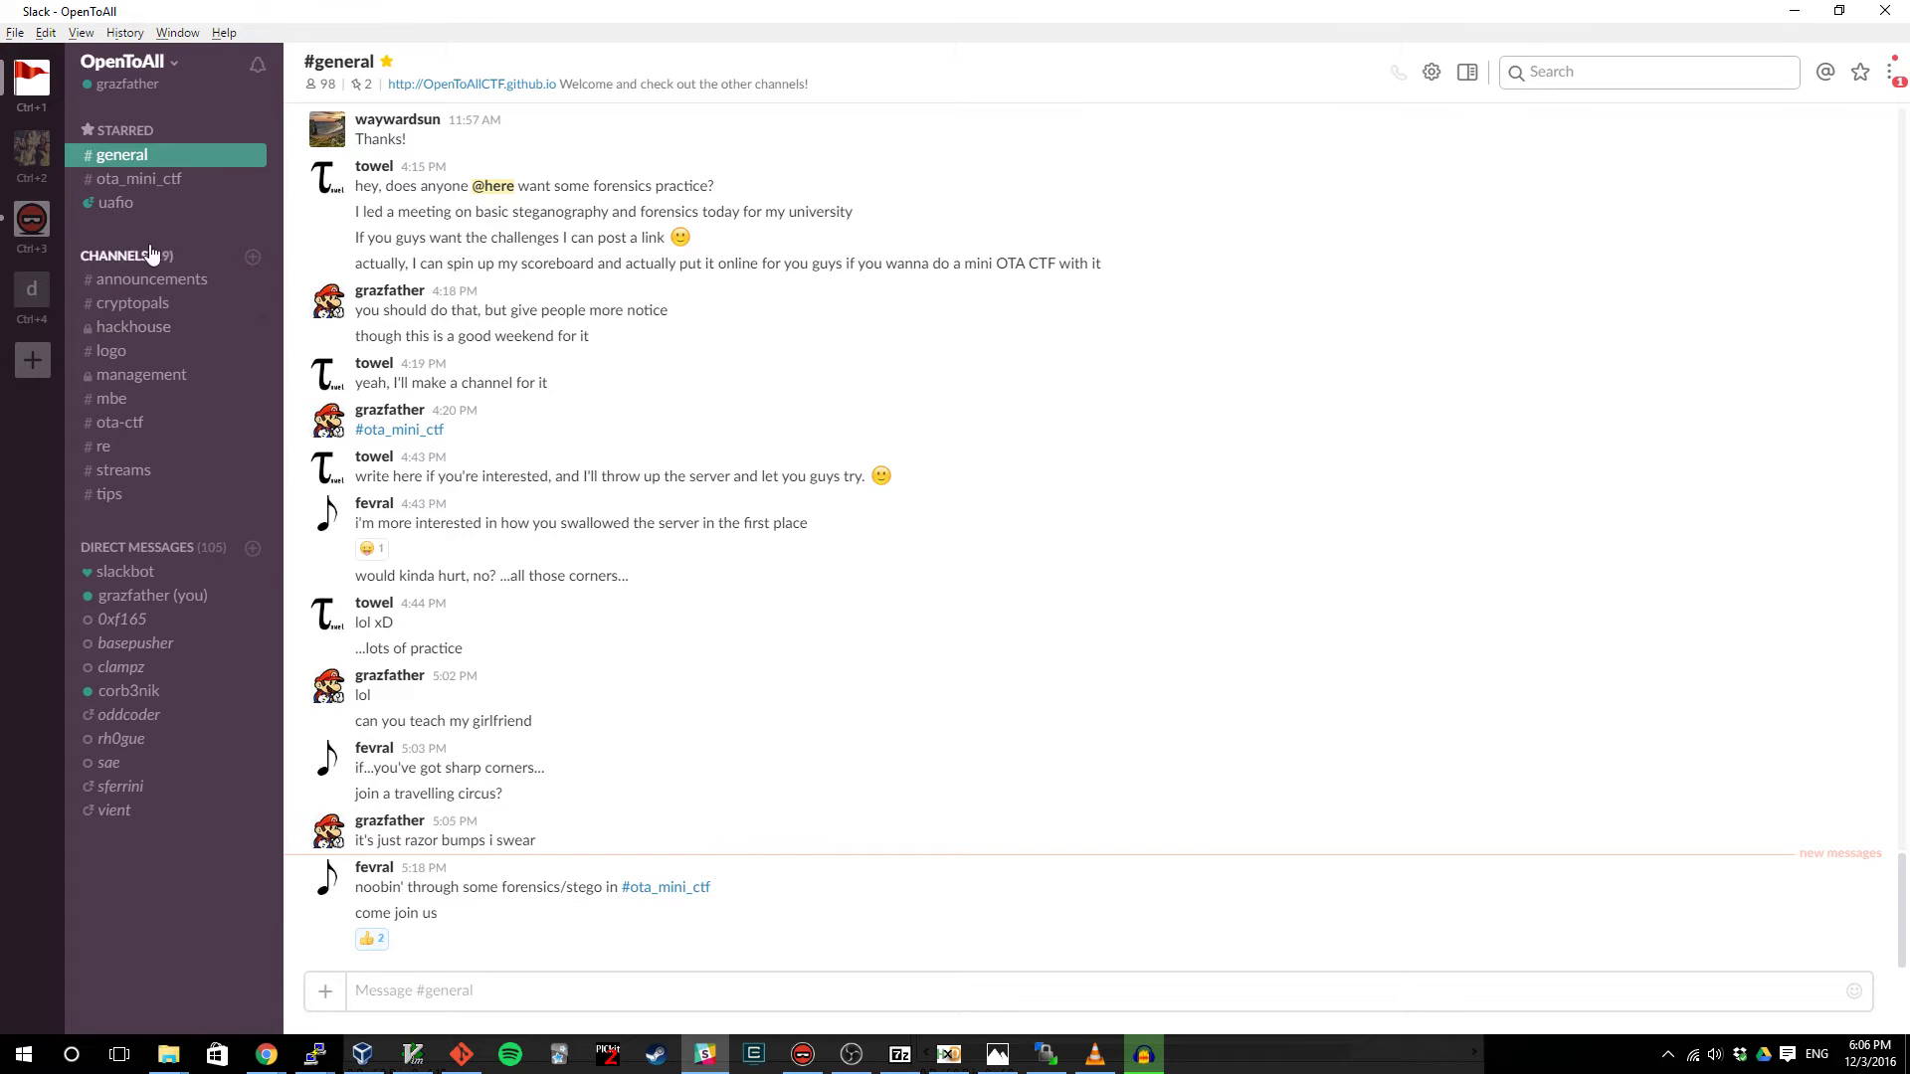
click(665, 886)
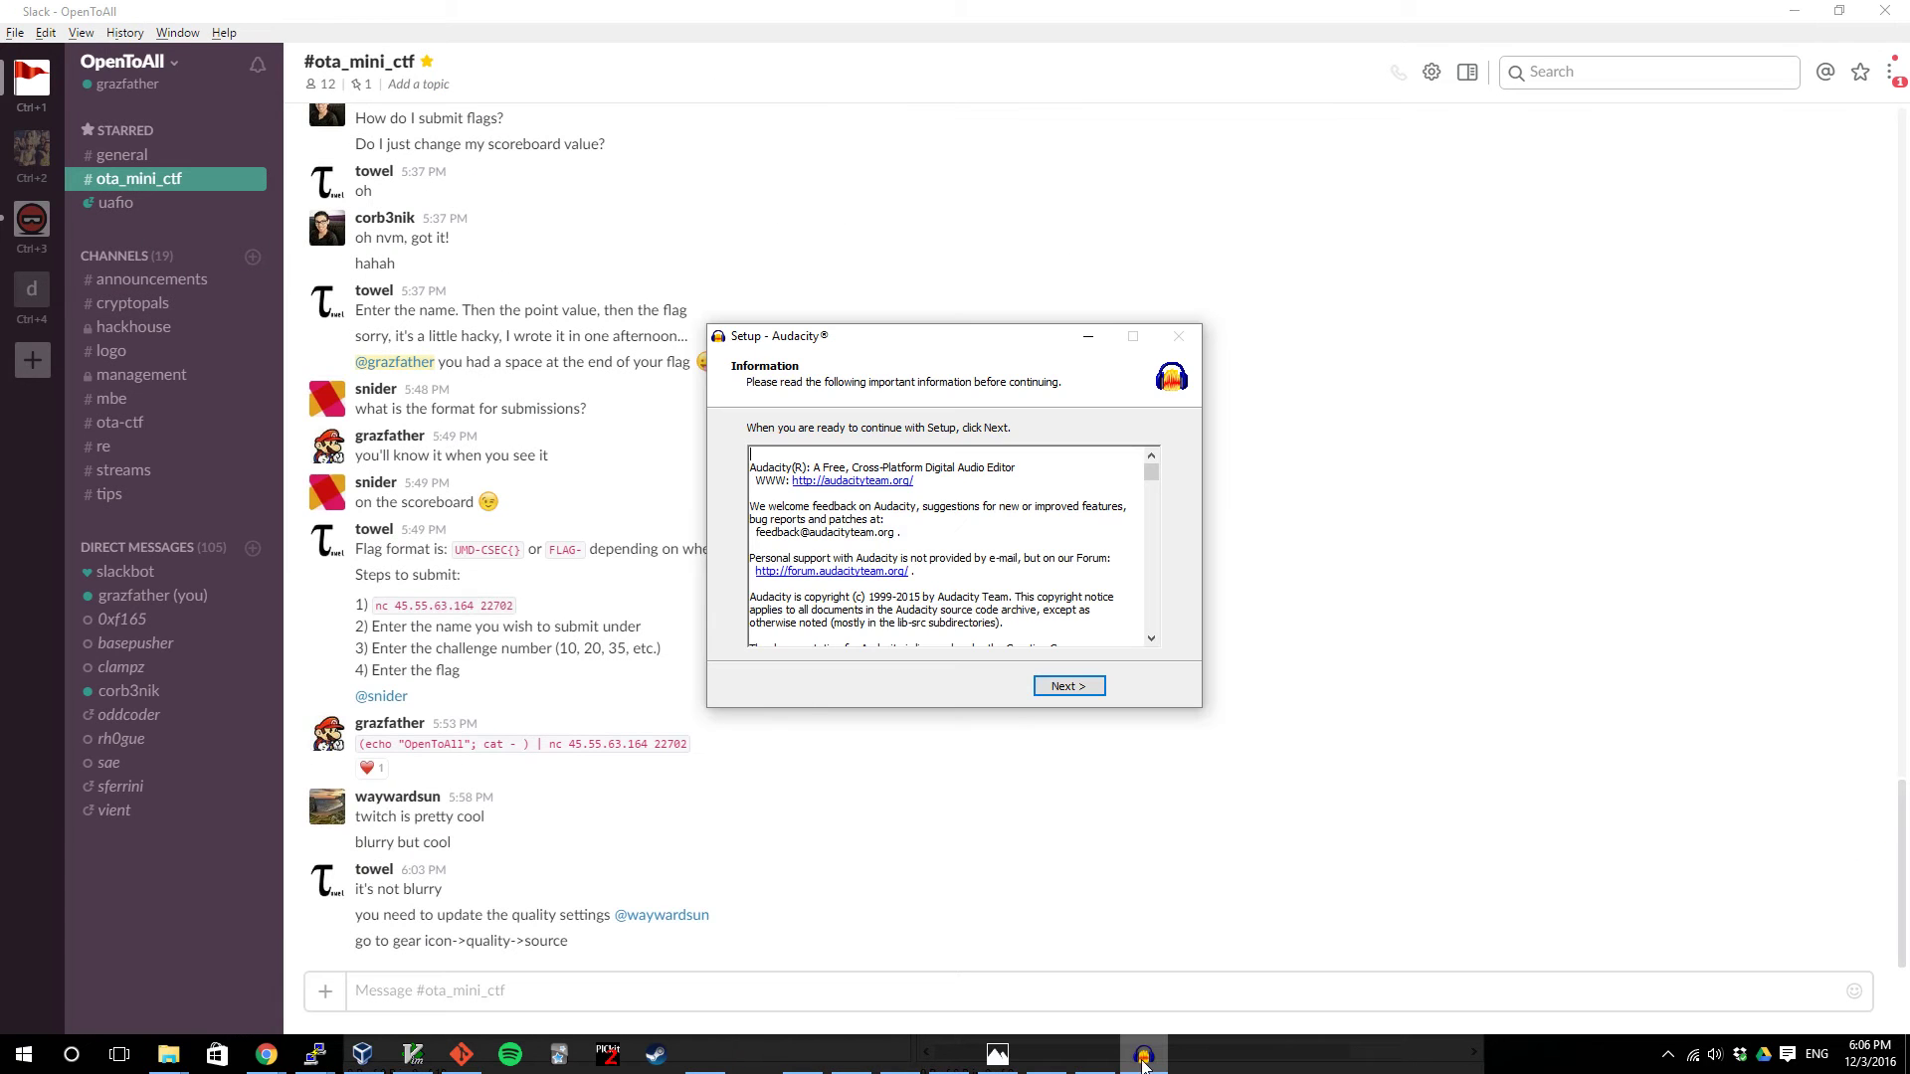
- Complete the Audacity setup, launch the program and dismiss its welcome message
click(1063, 688)
click(1064, 687)
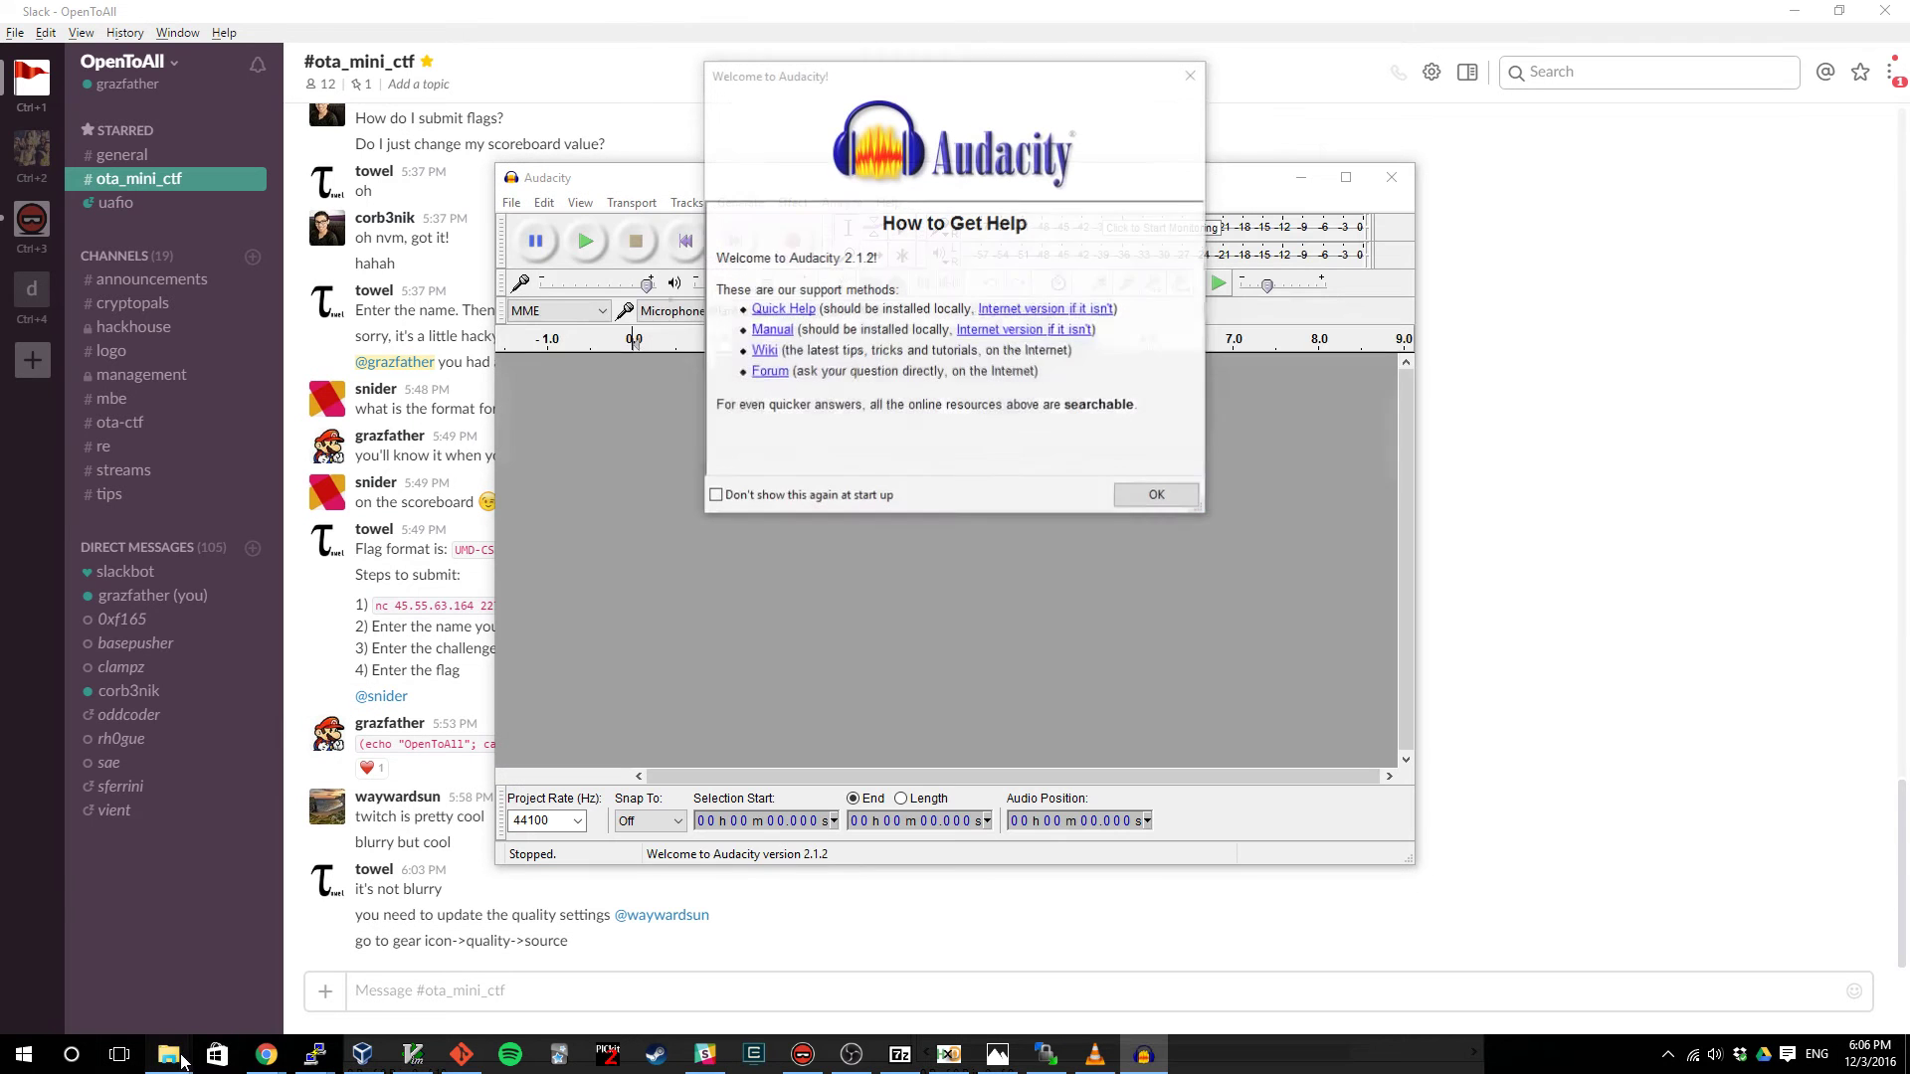
click(1158, 495)
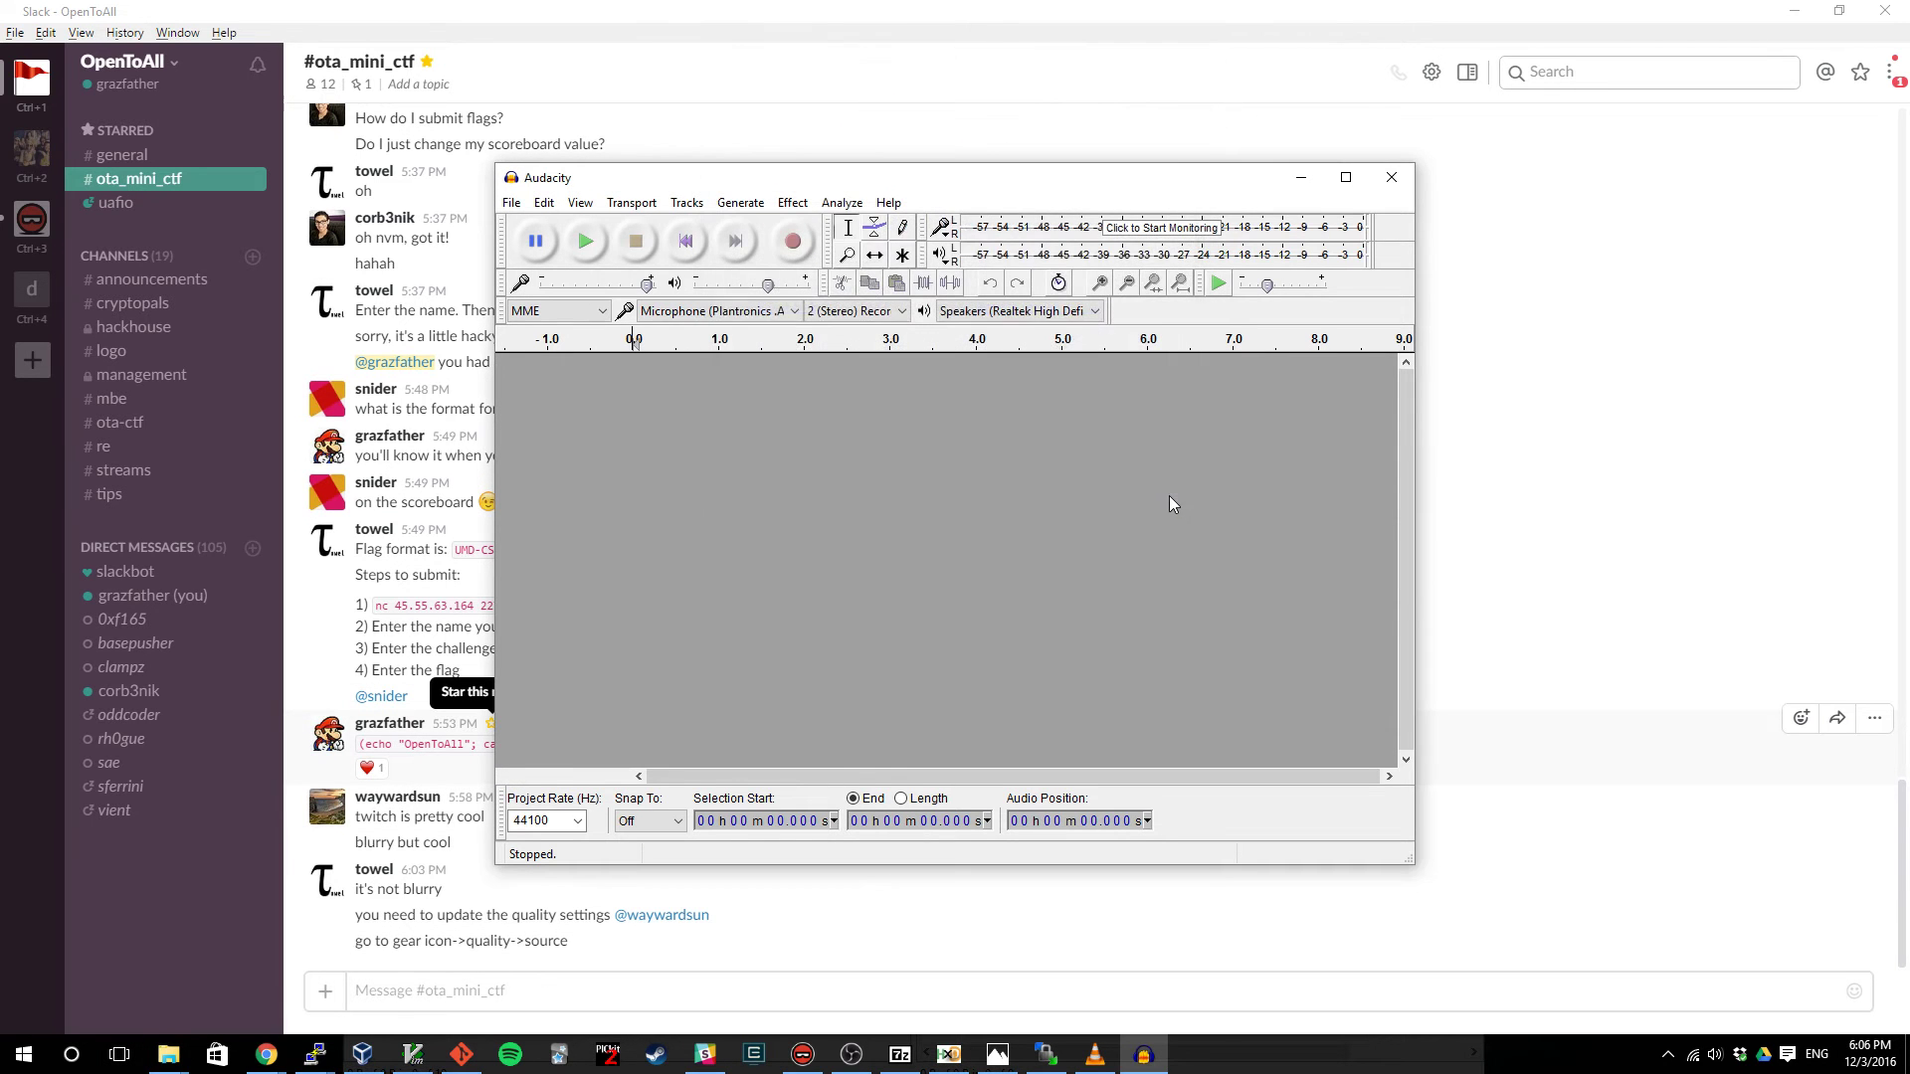
- Import Sounds_Of_Steg from the 500 folder into Audacity as a copy and maximize the Audacity window
drag(794, 179, 531, 130)
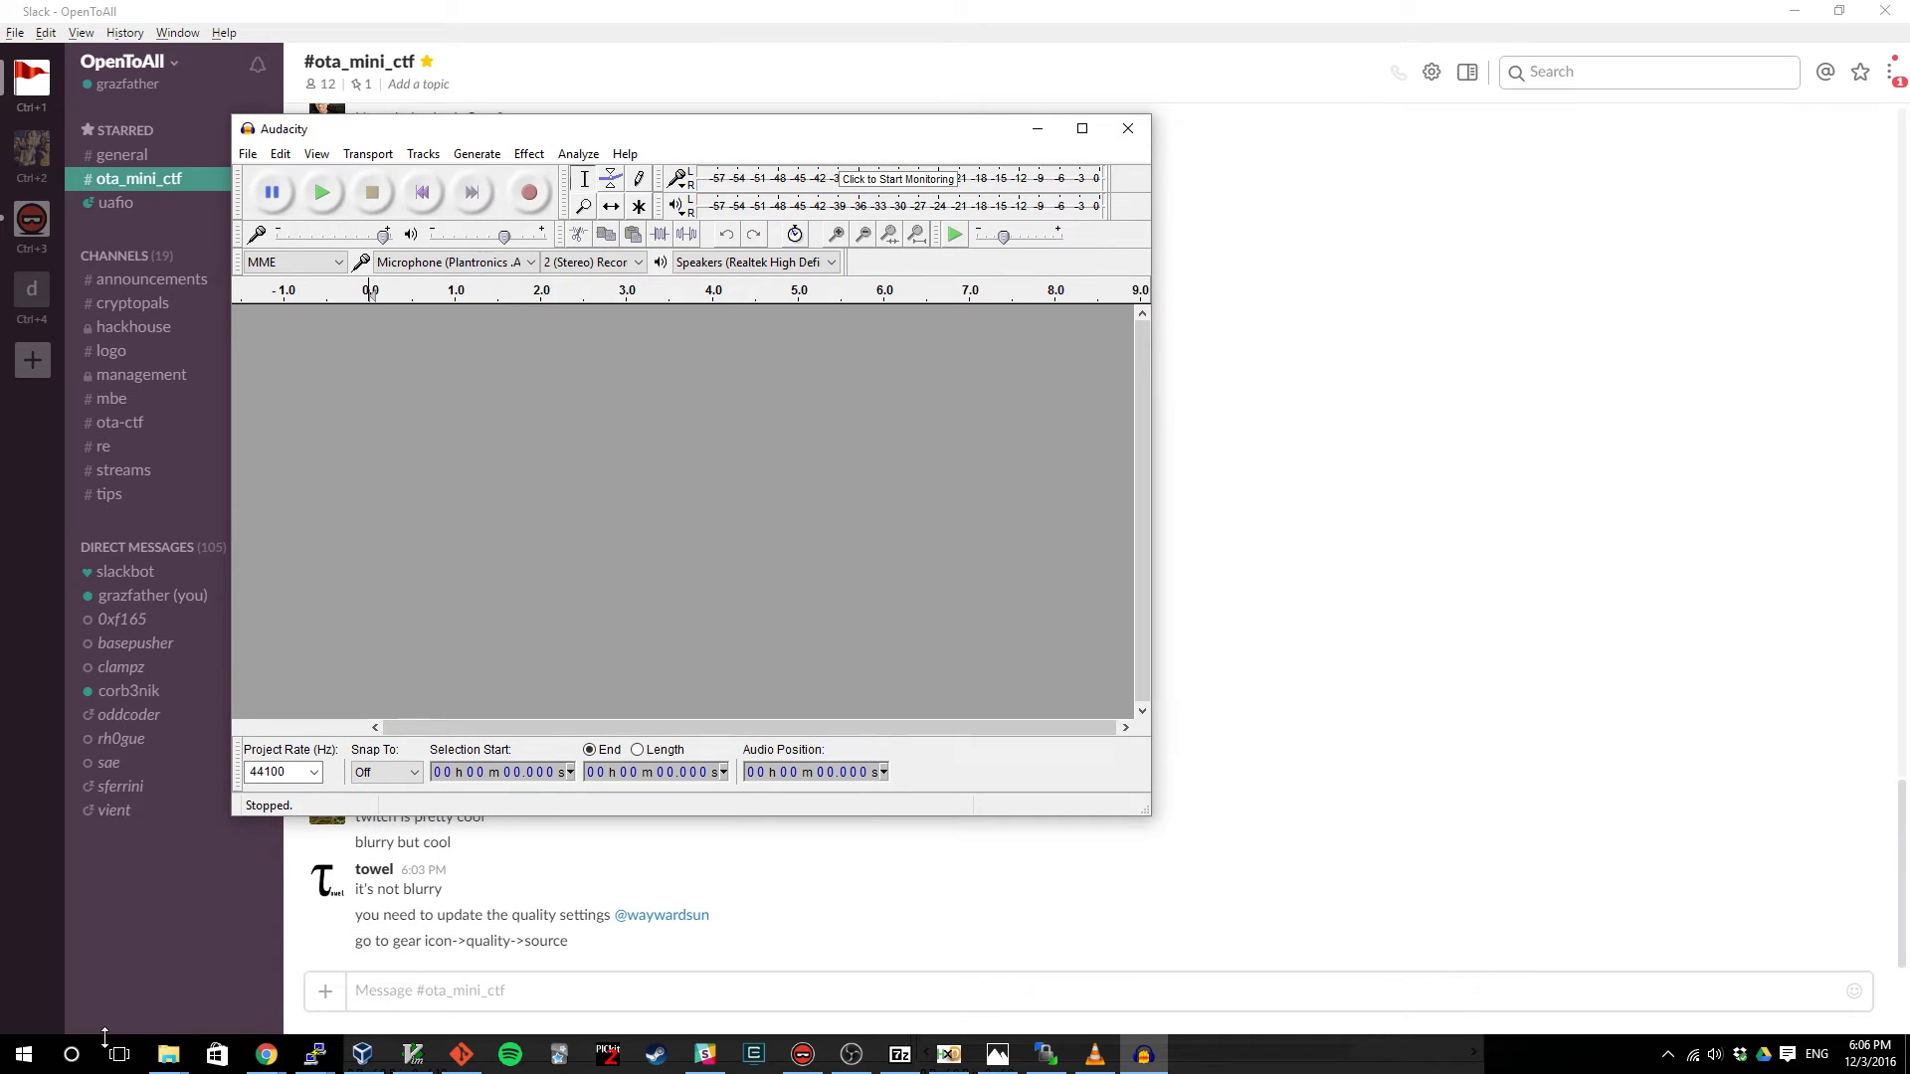
click(179, 1050)
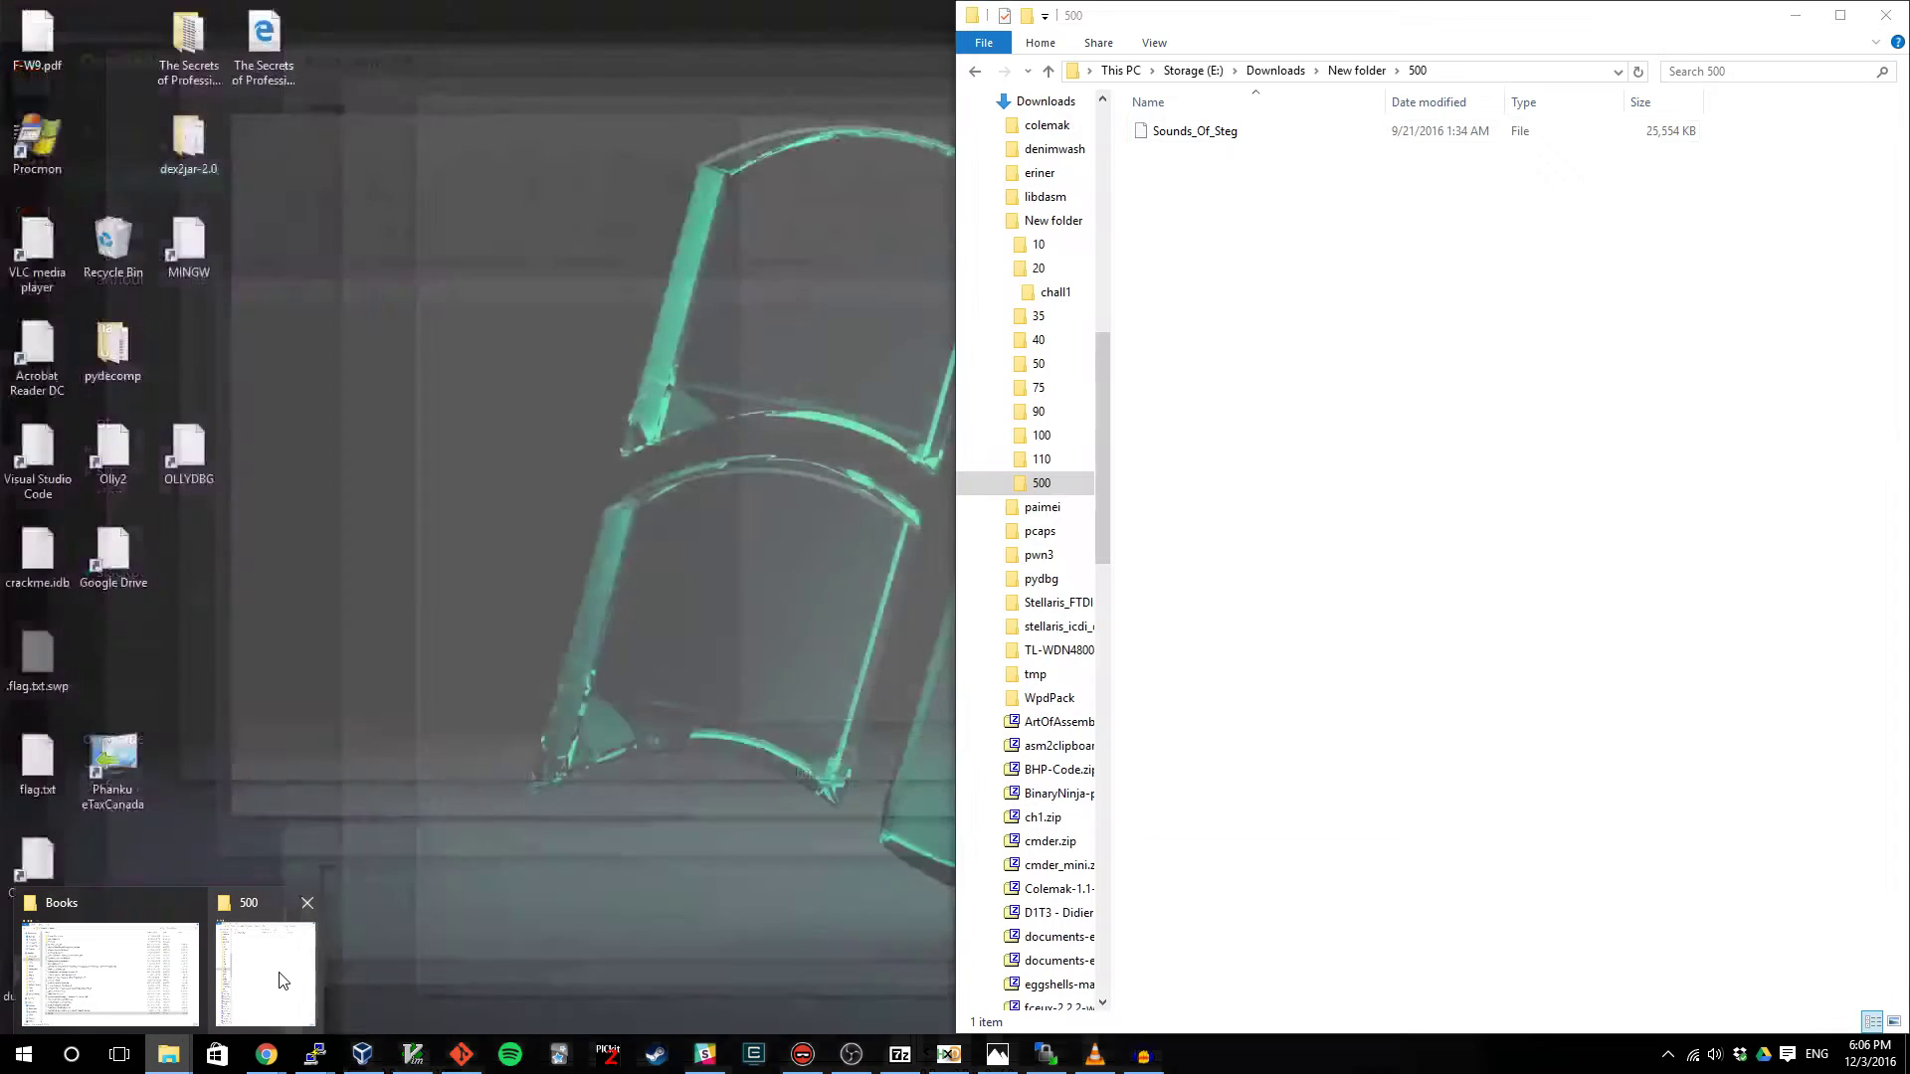
click(277, 980)
drag(1193, 132, 694, 390)
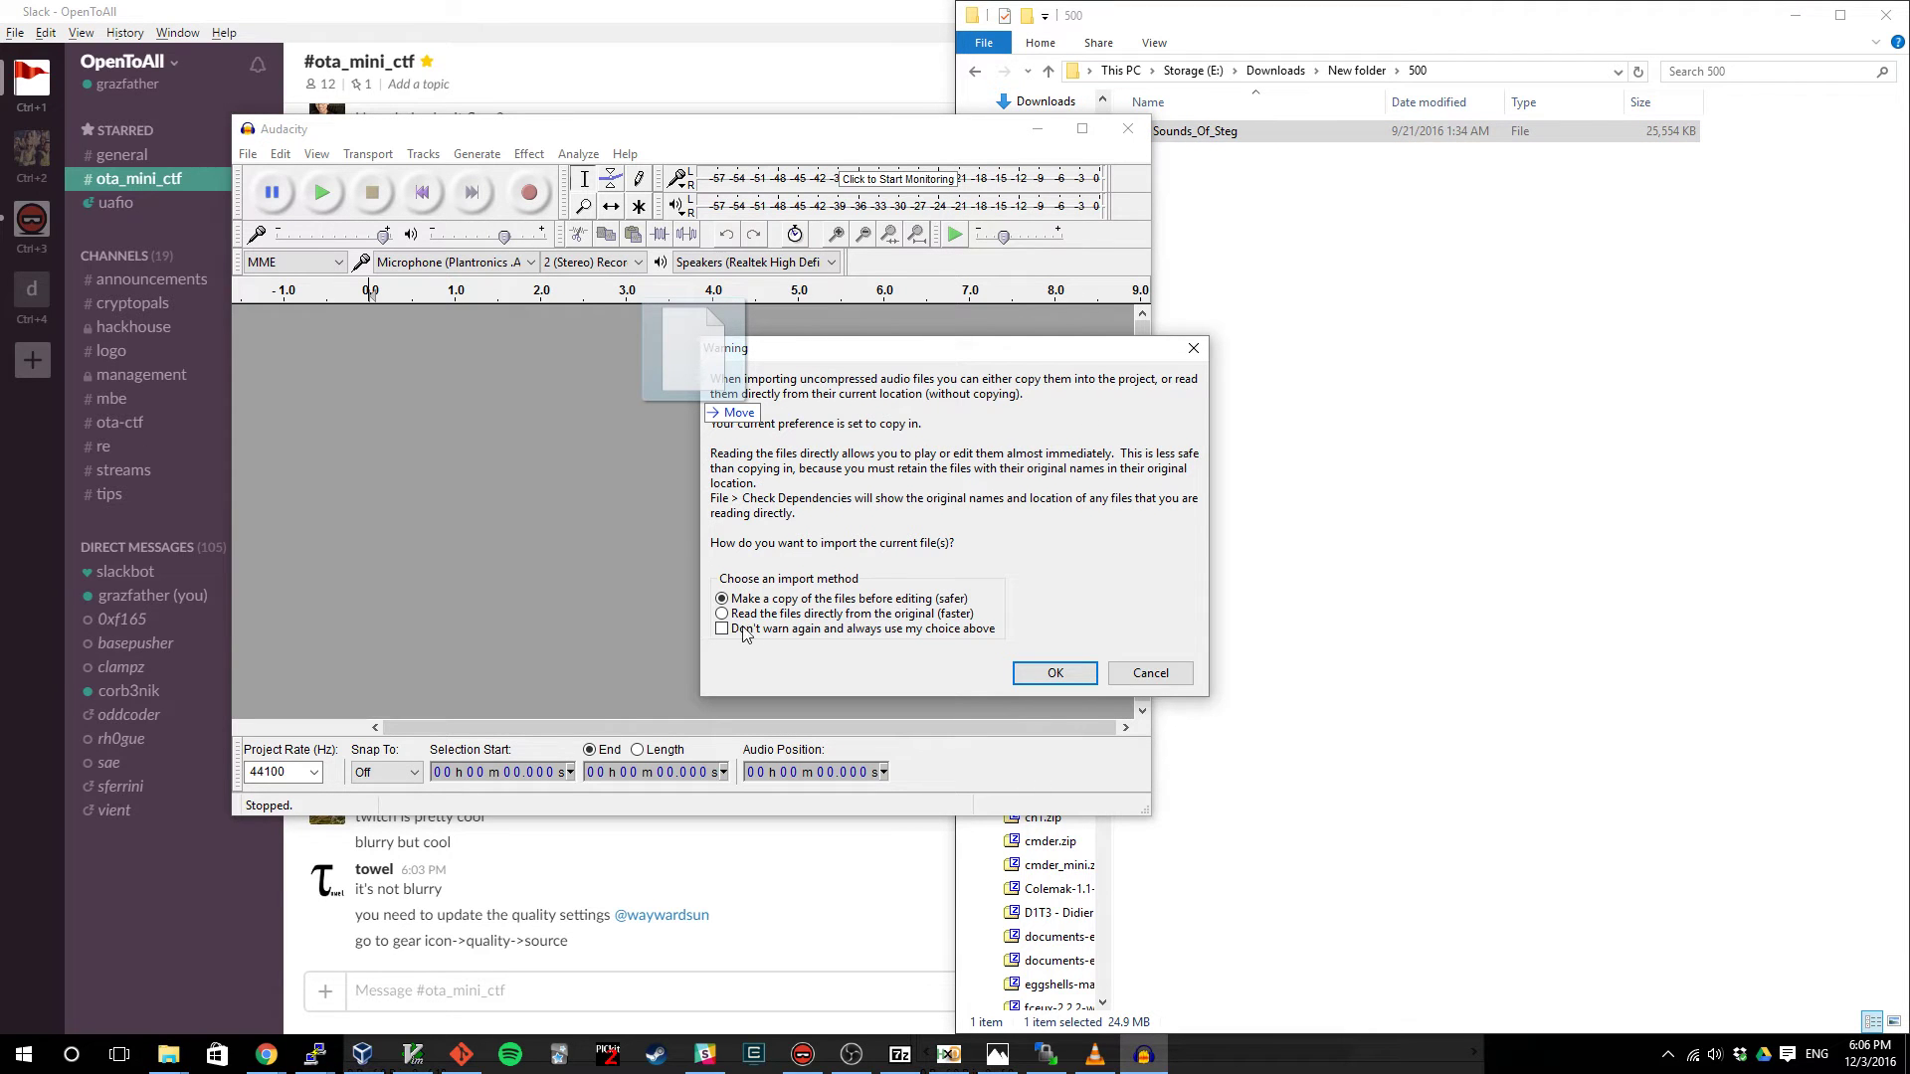
click(1052, 669)
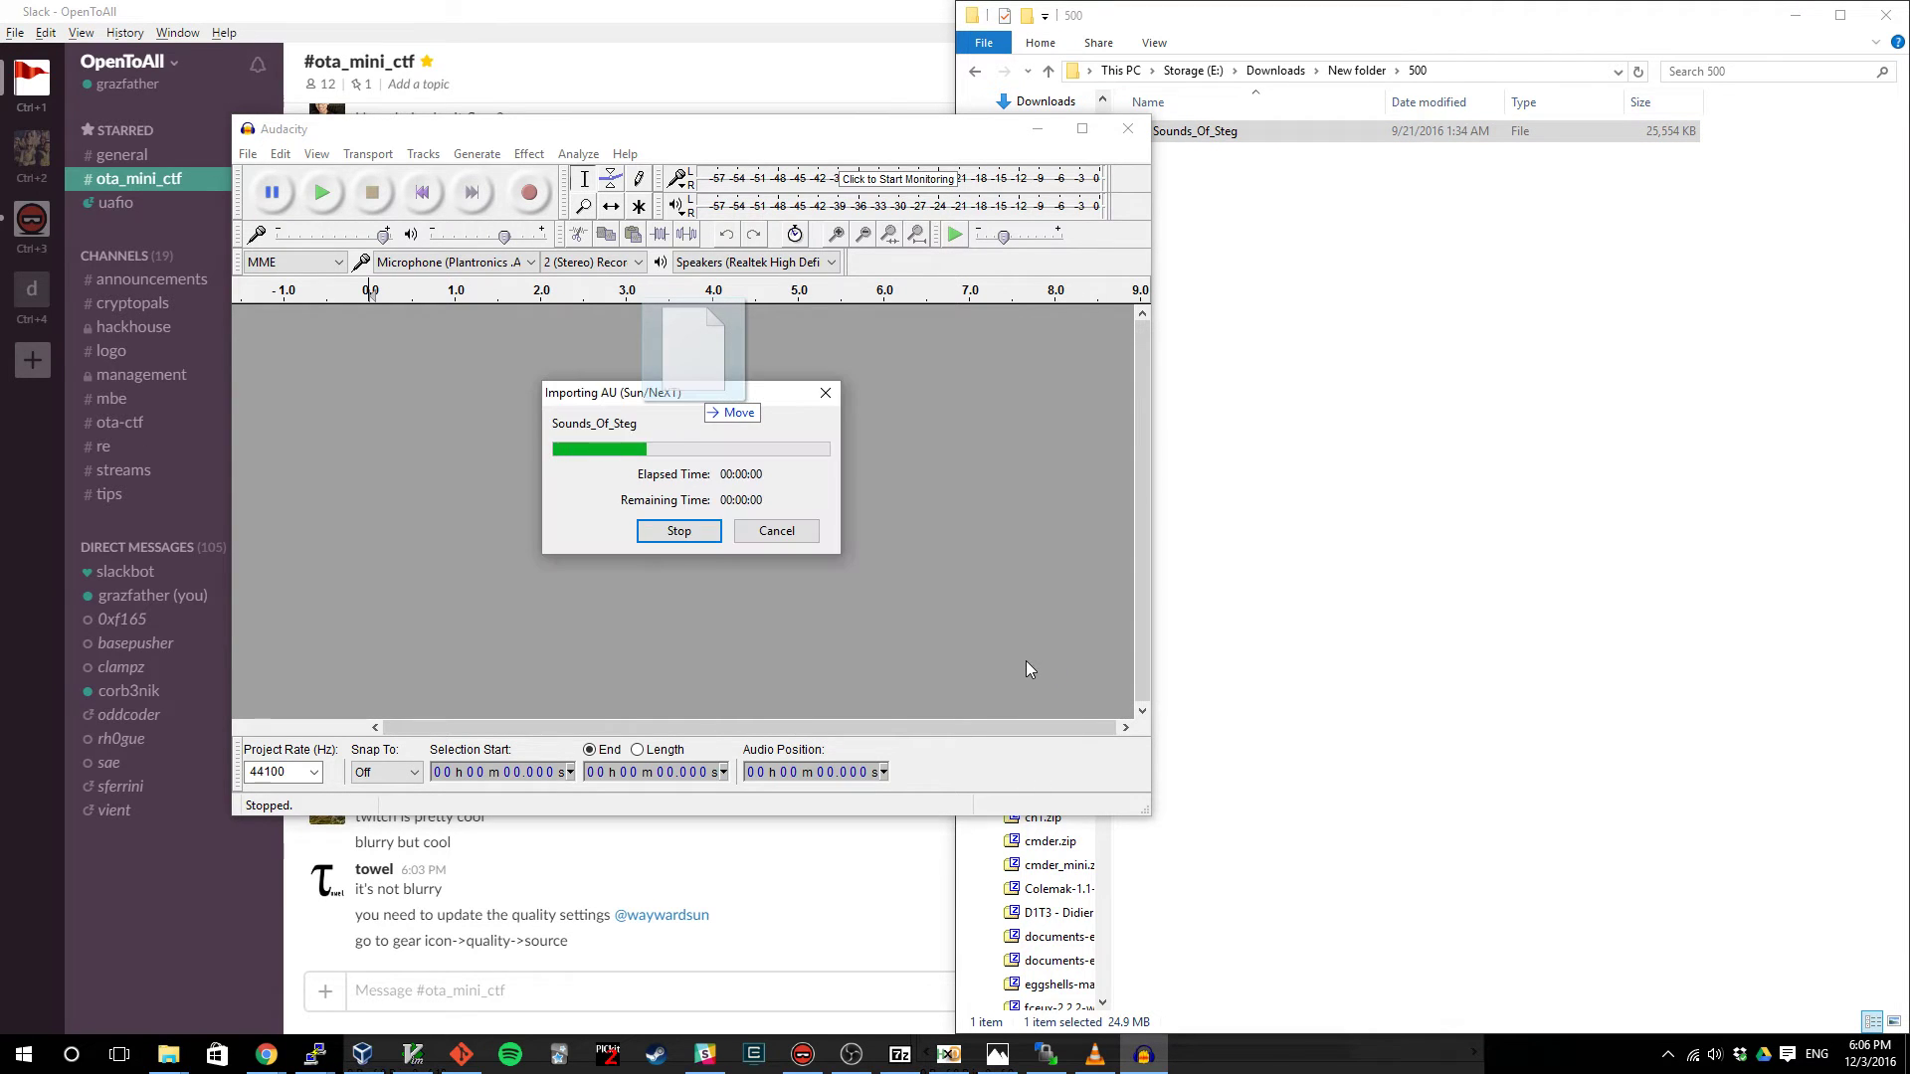
double_click(578, 127)
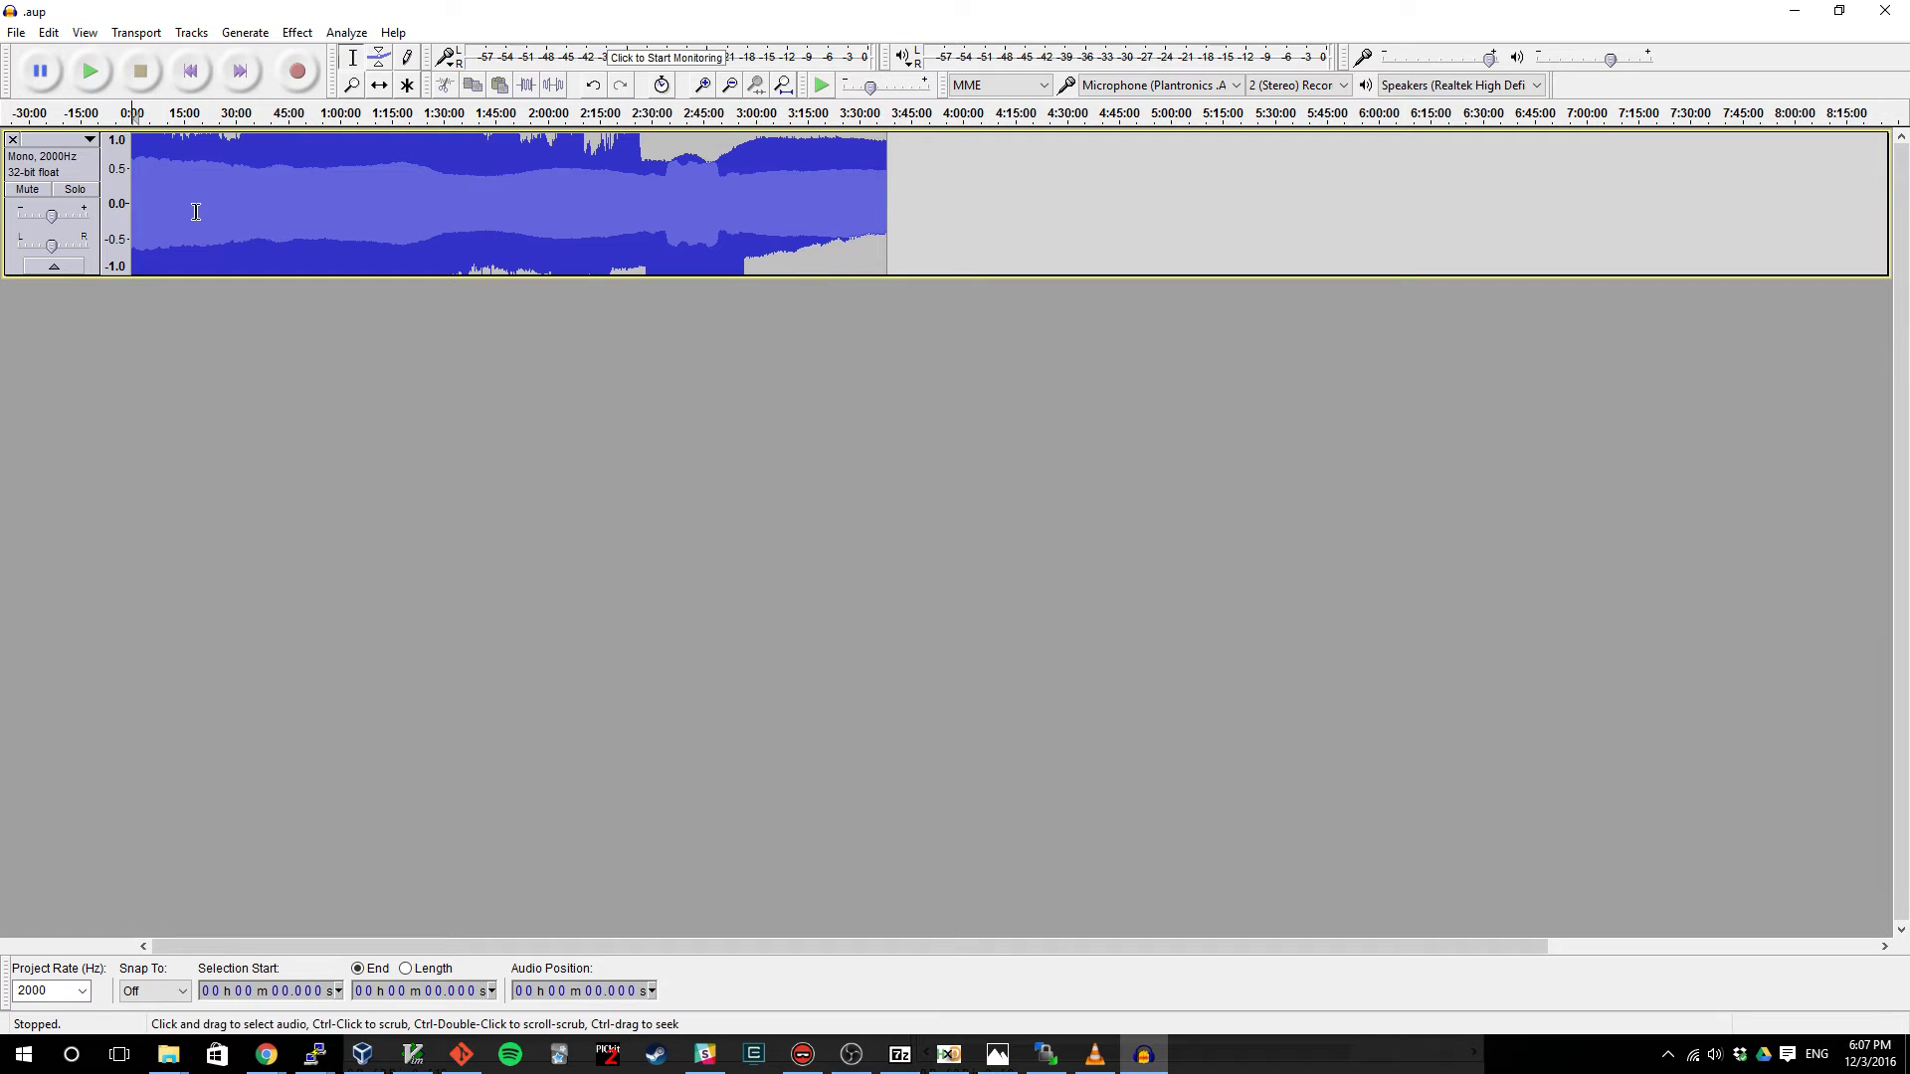
- Examine the waveform's repeating pattern at close range around 17:45 with the Zoom Tool
key(F4)
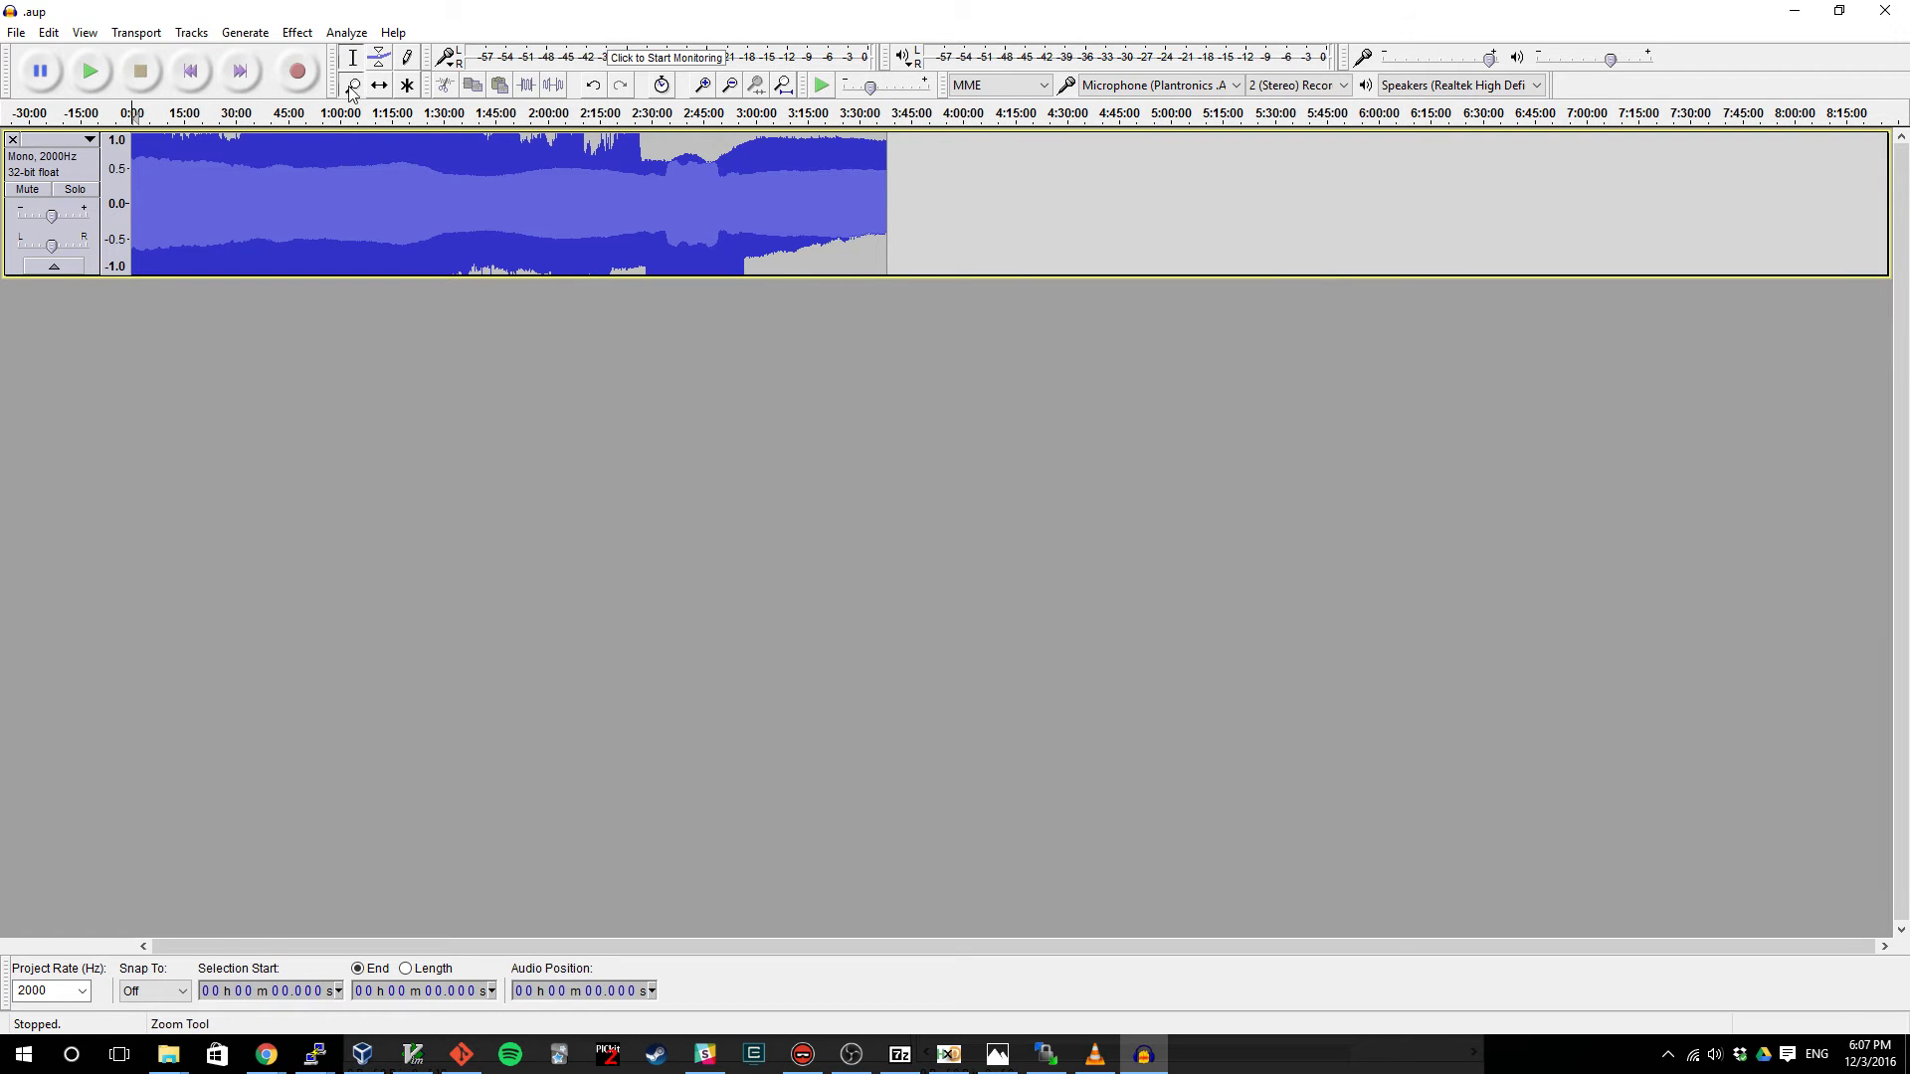
click(174, 188)
click(175, 188)
click(178, 188)
click(181, 189)
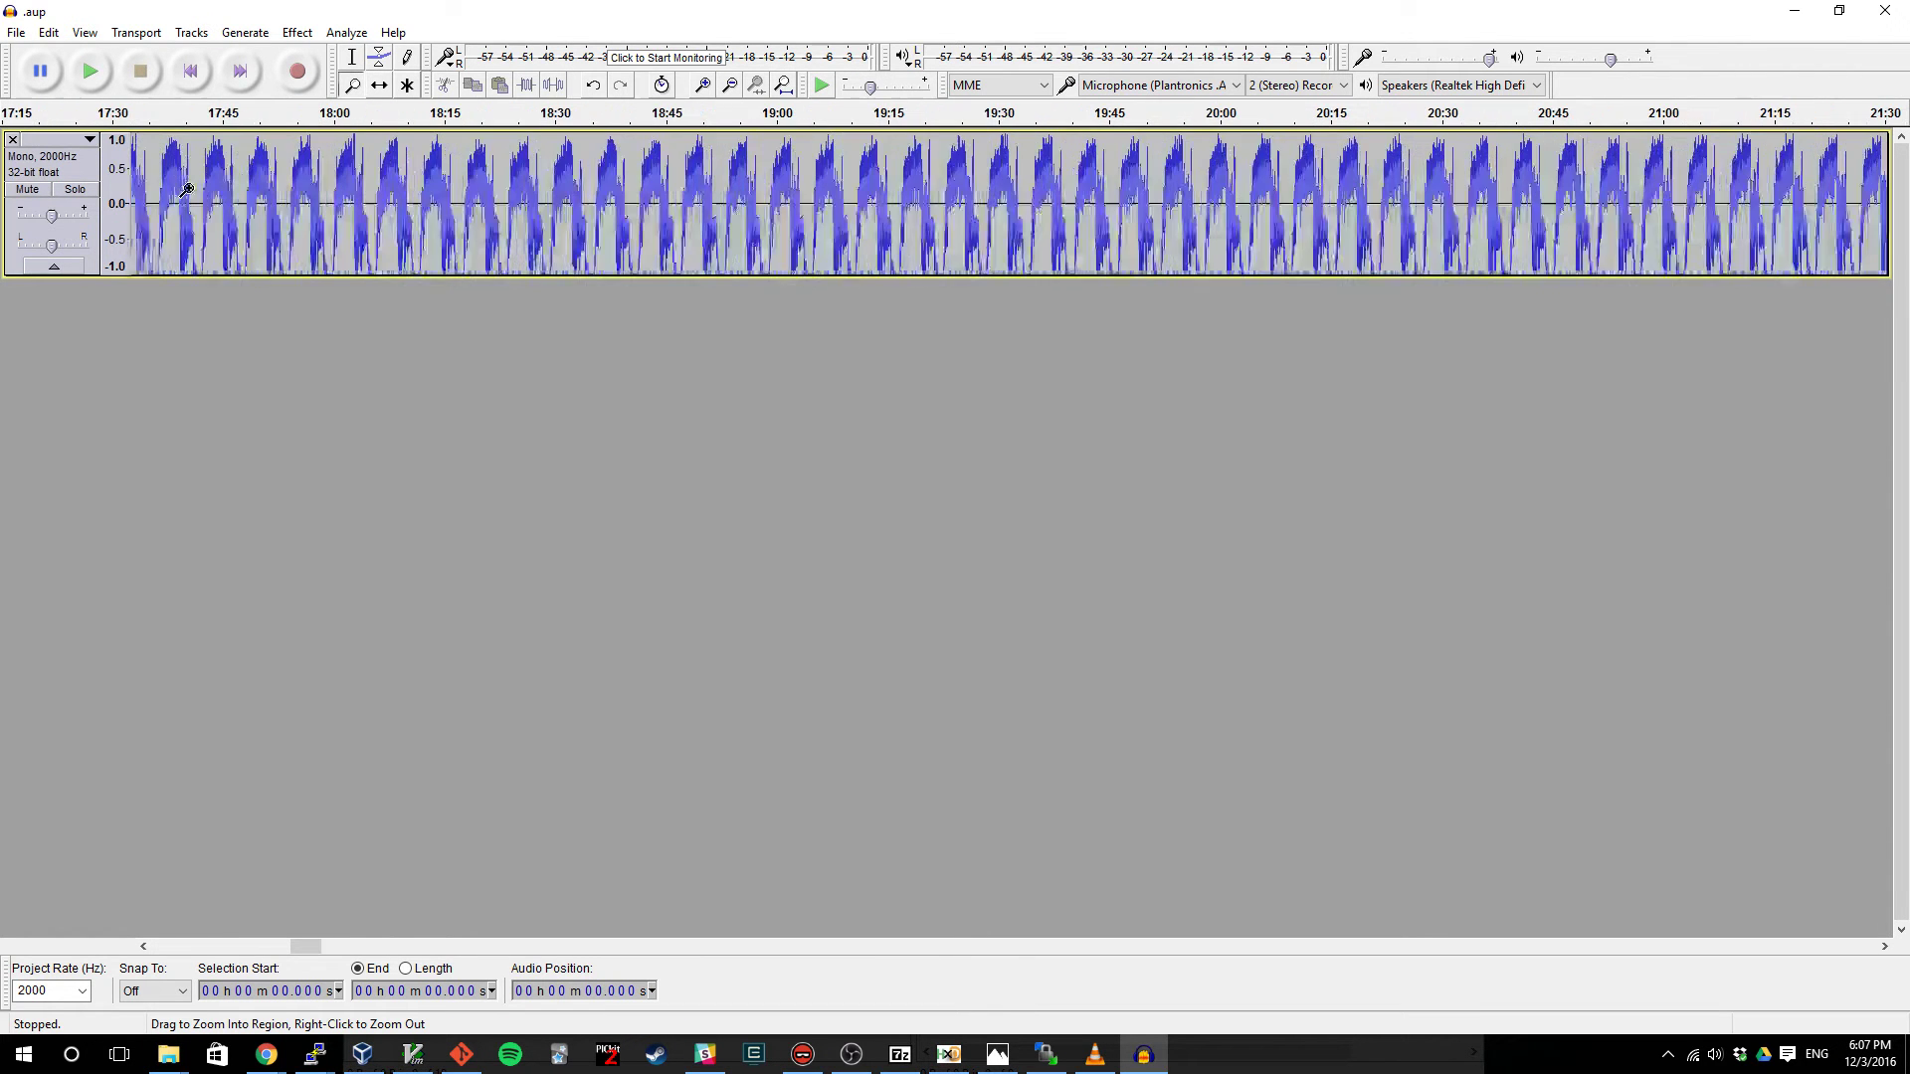
click(185, 189)
click(187, 187)
click(195, 181)
click(204, 174)
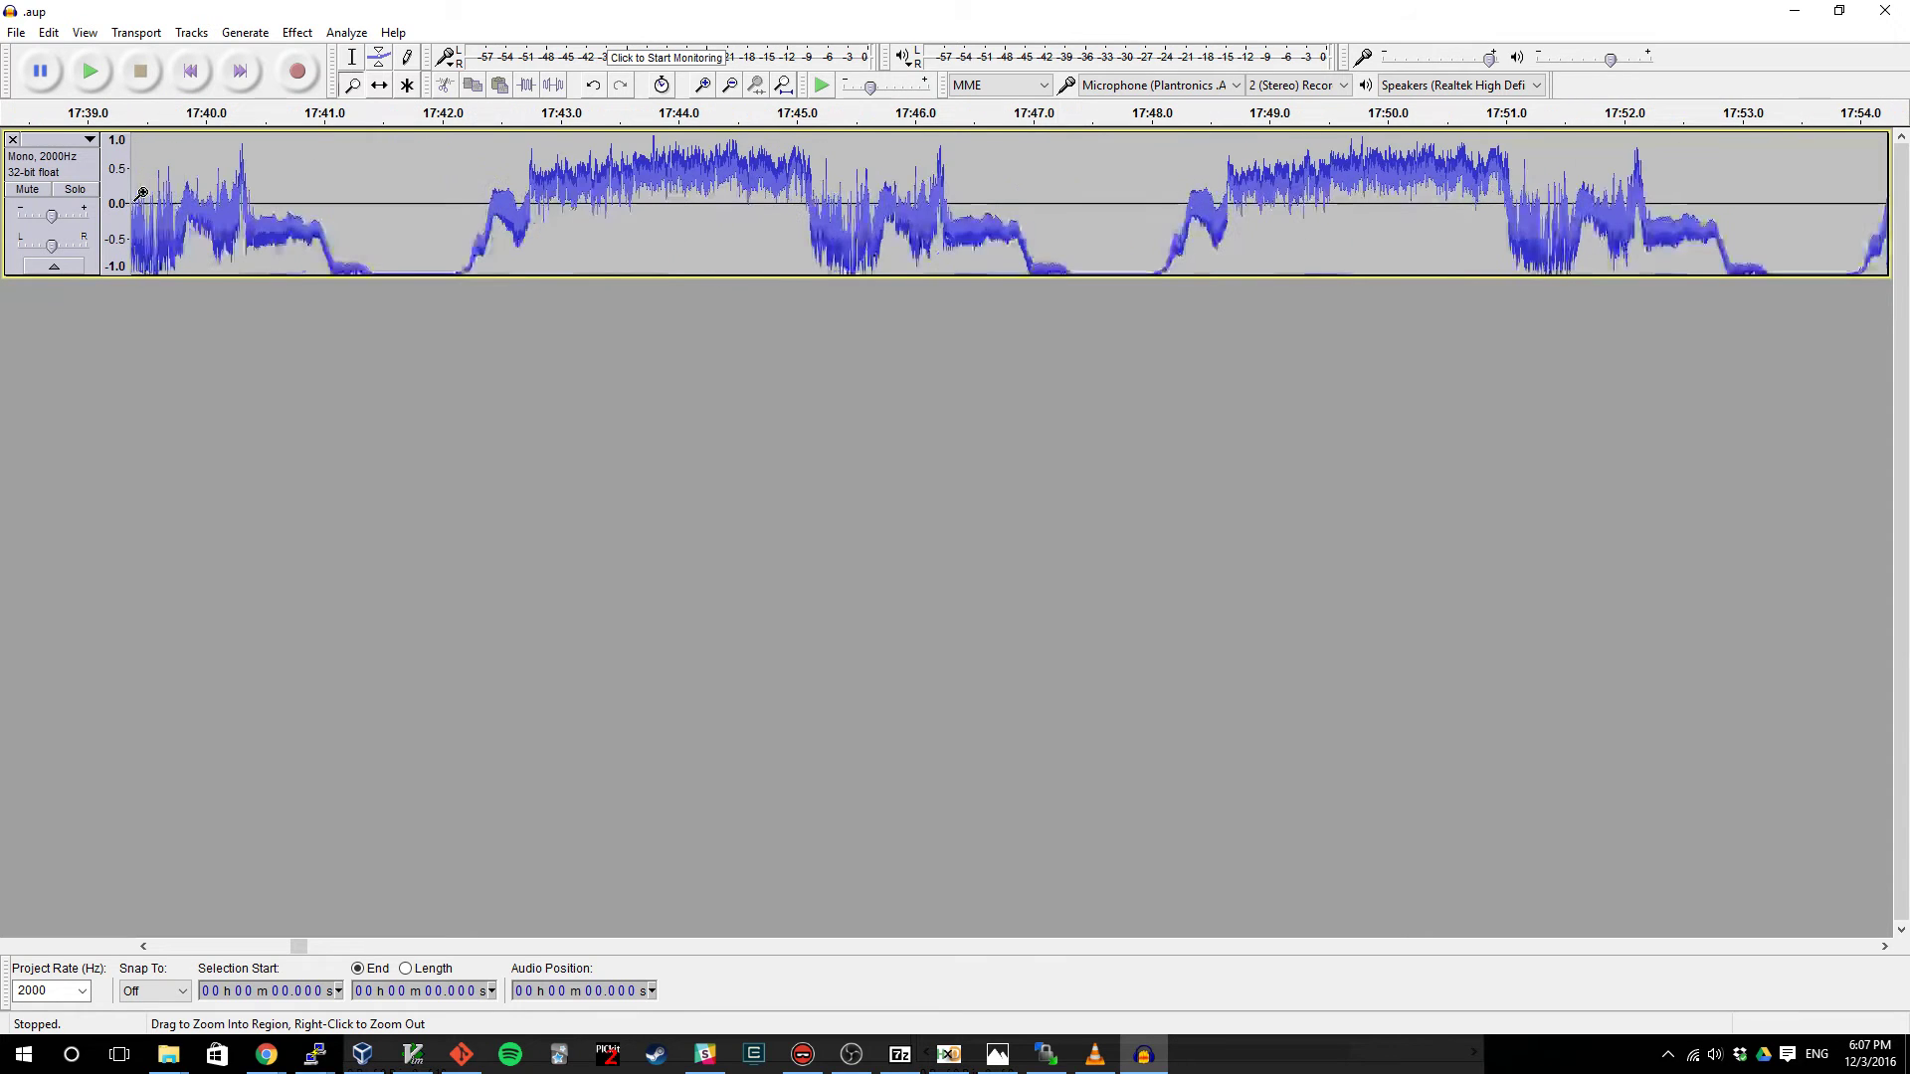
right_click(886, 187)
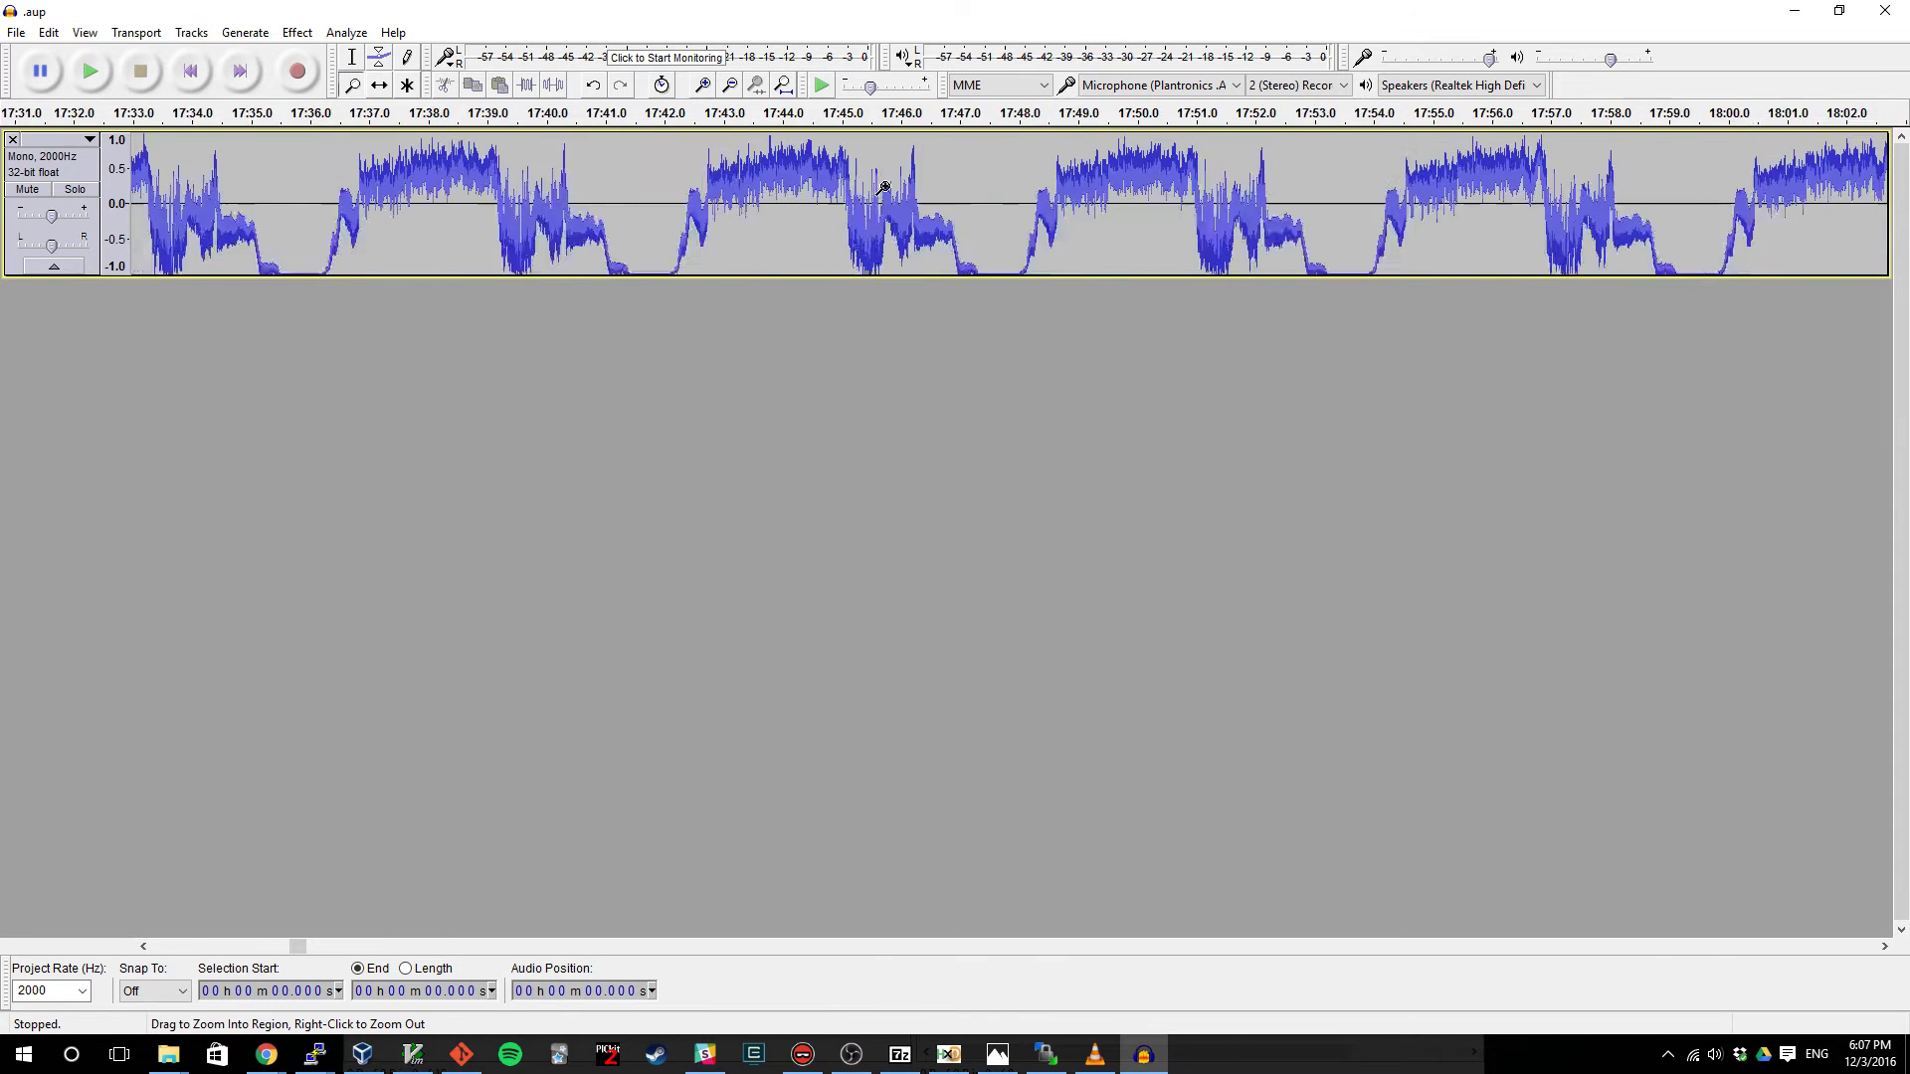
right_click(883, 187)
right_click(878, 188)
right_click(879, 188)
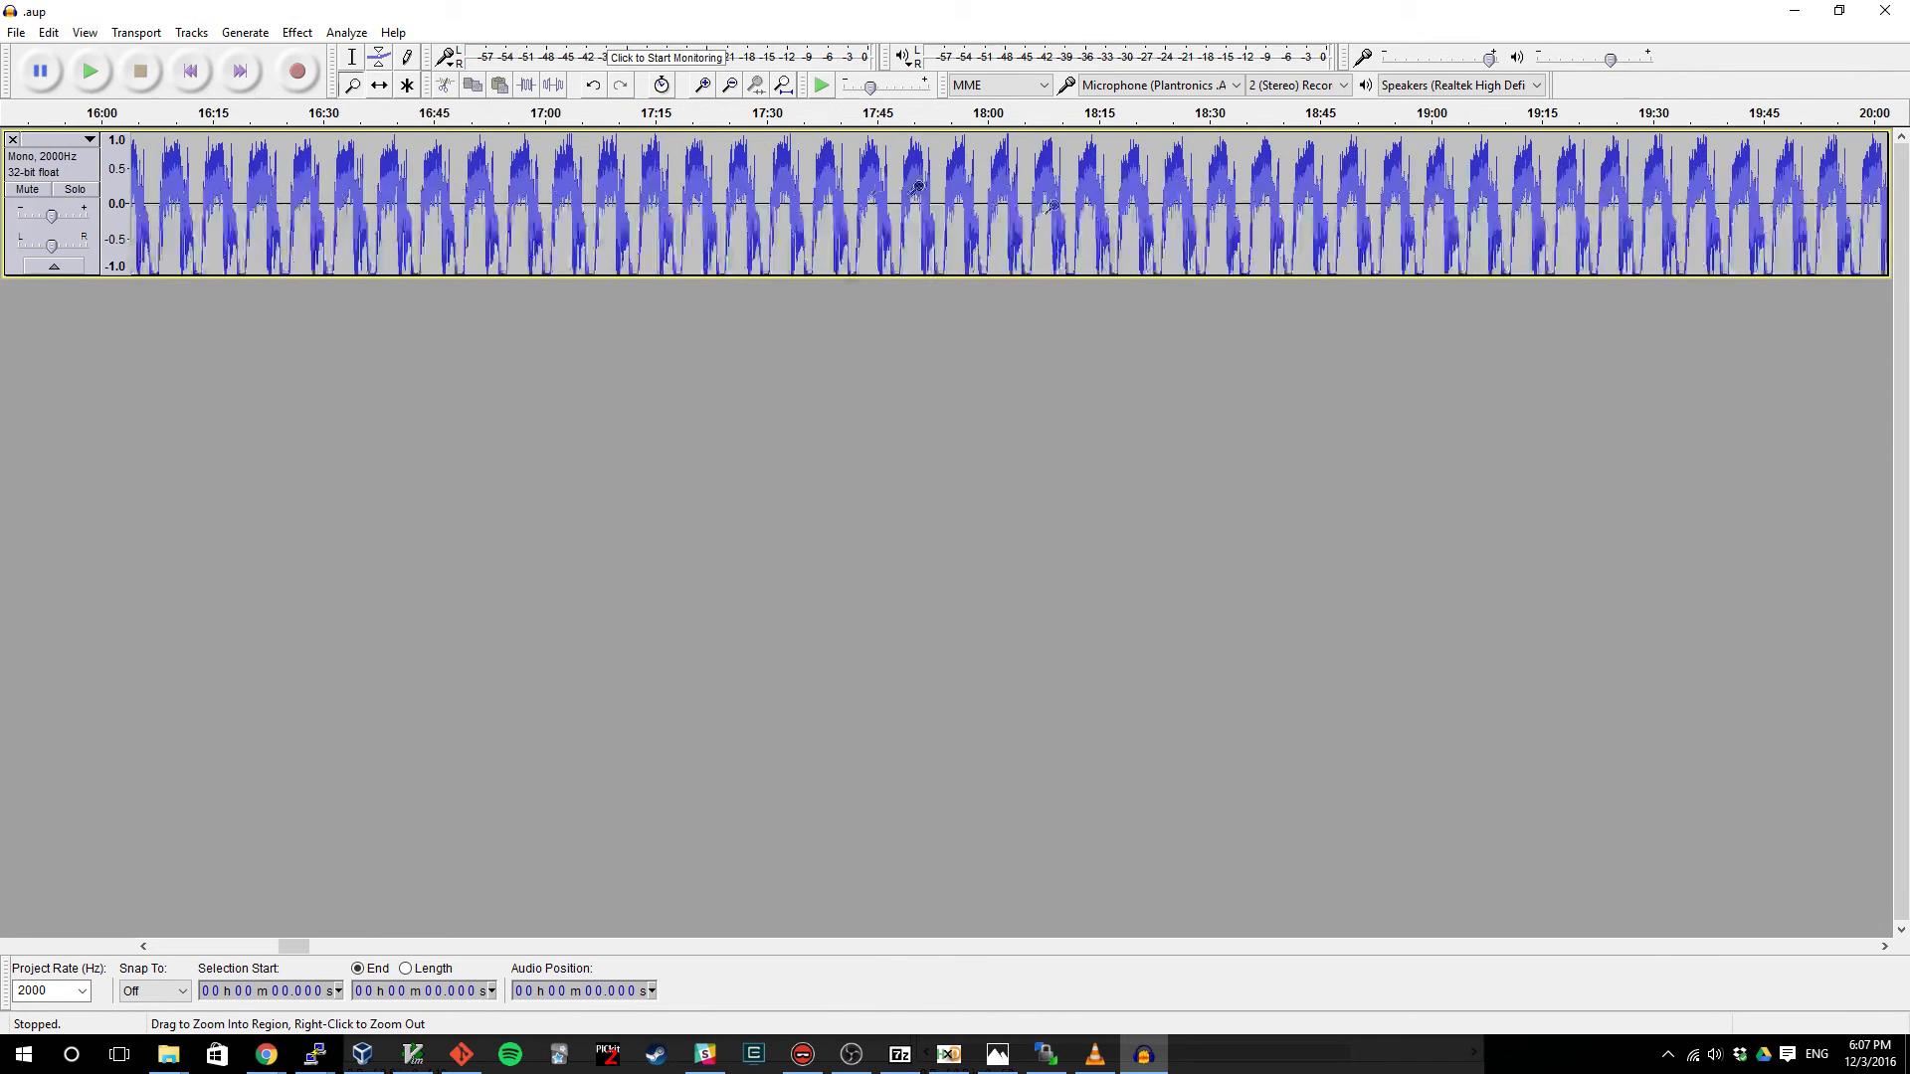
- Inspect the later waveform sections around 2:29:00 and 3:04:00, and return to the full-track overview
drag(290, 946, 1333, 941)
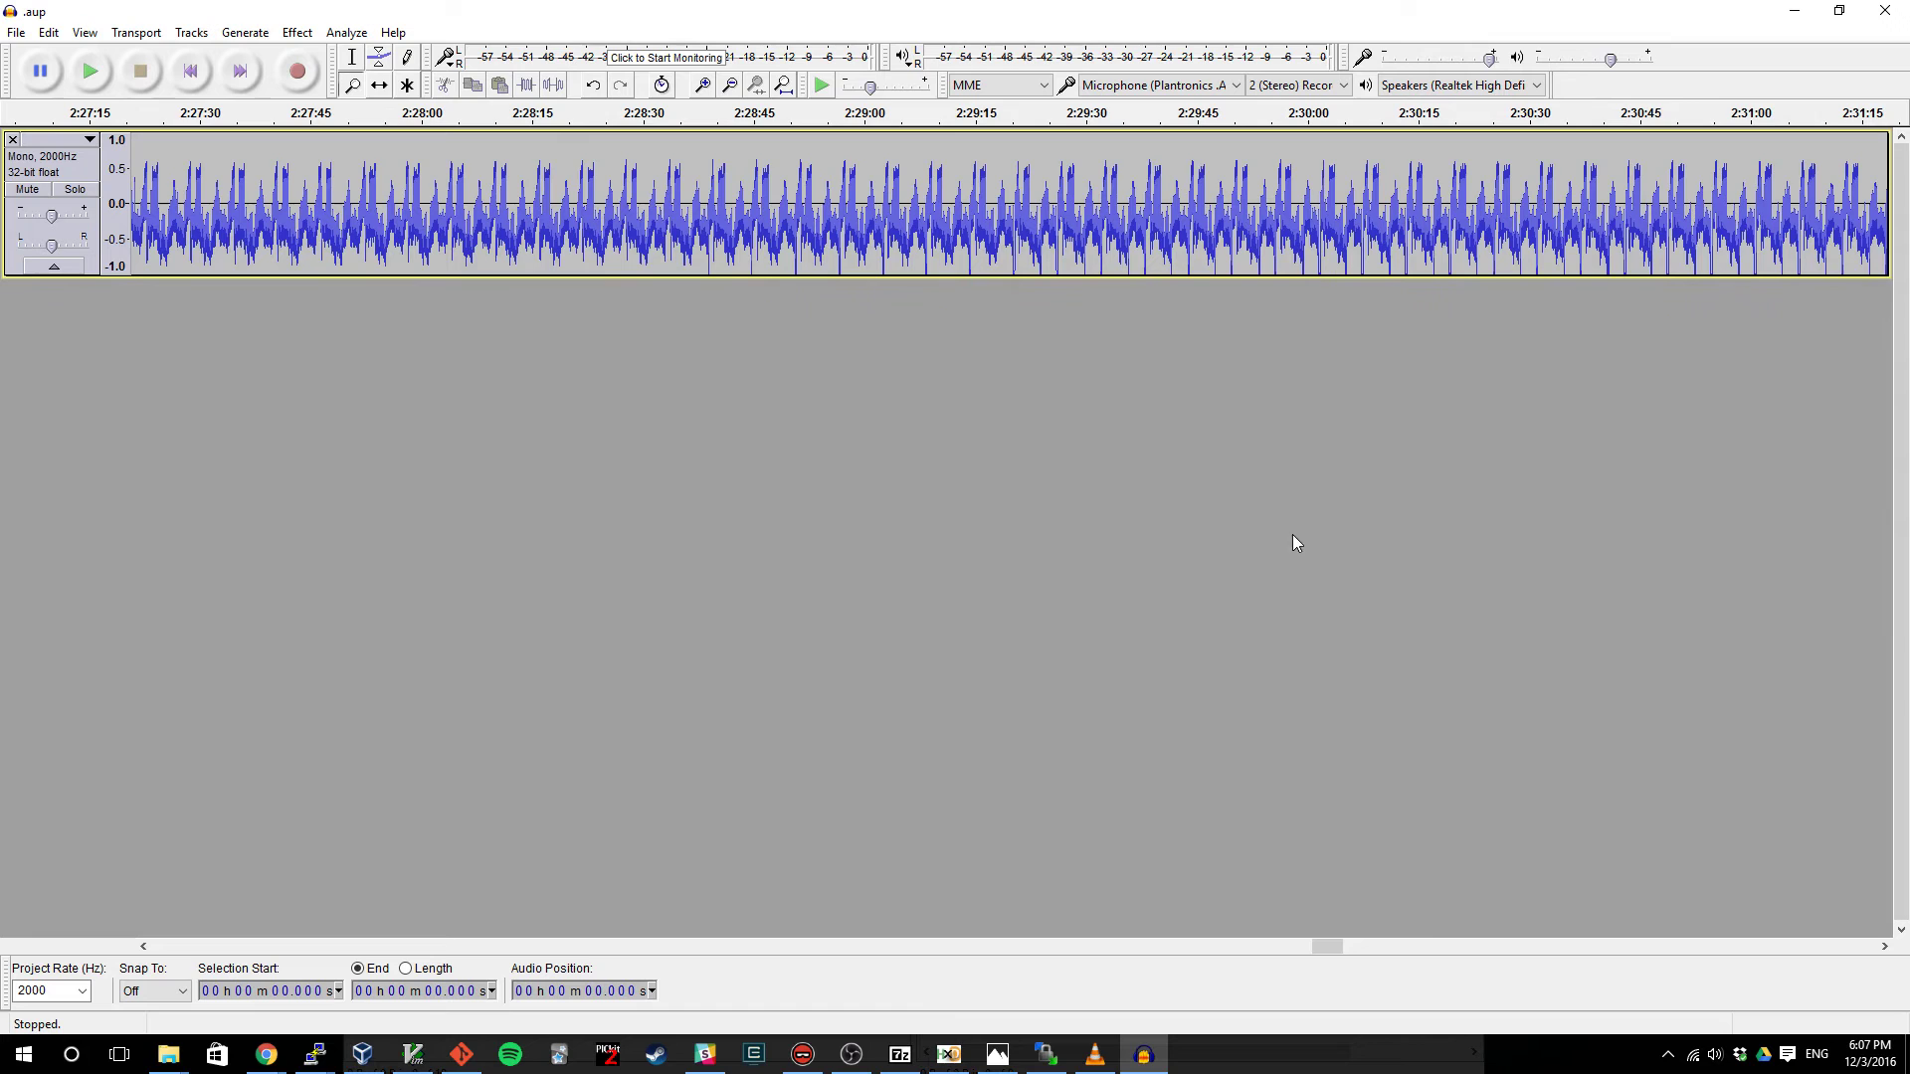
drag(1334, 949, 1612, 947)
right_click(1033, 224)
right_click(1033, 224)
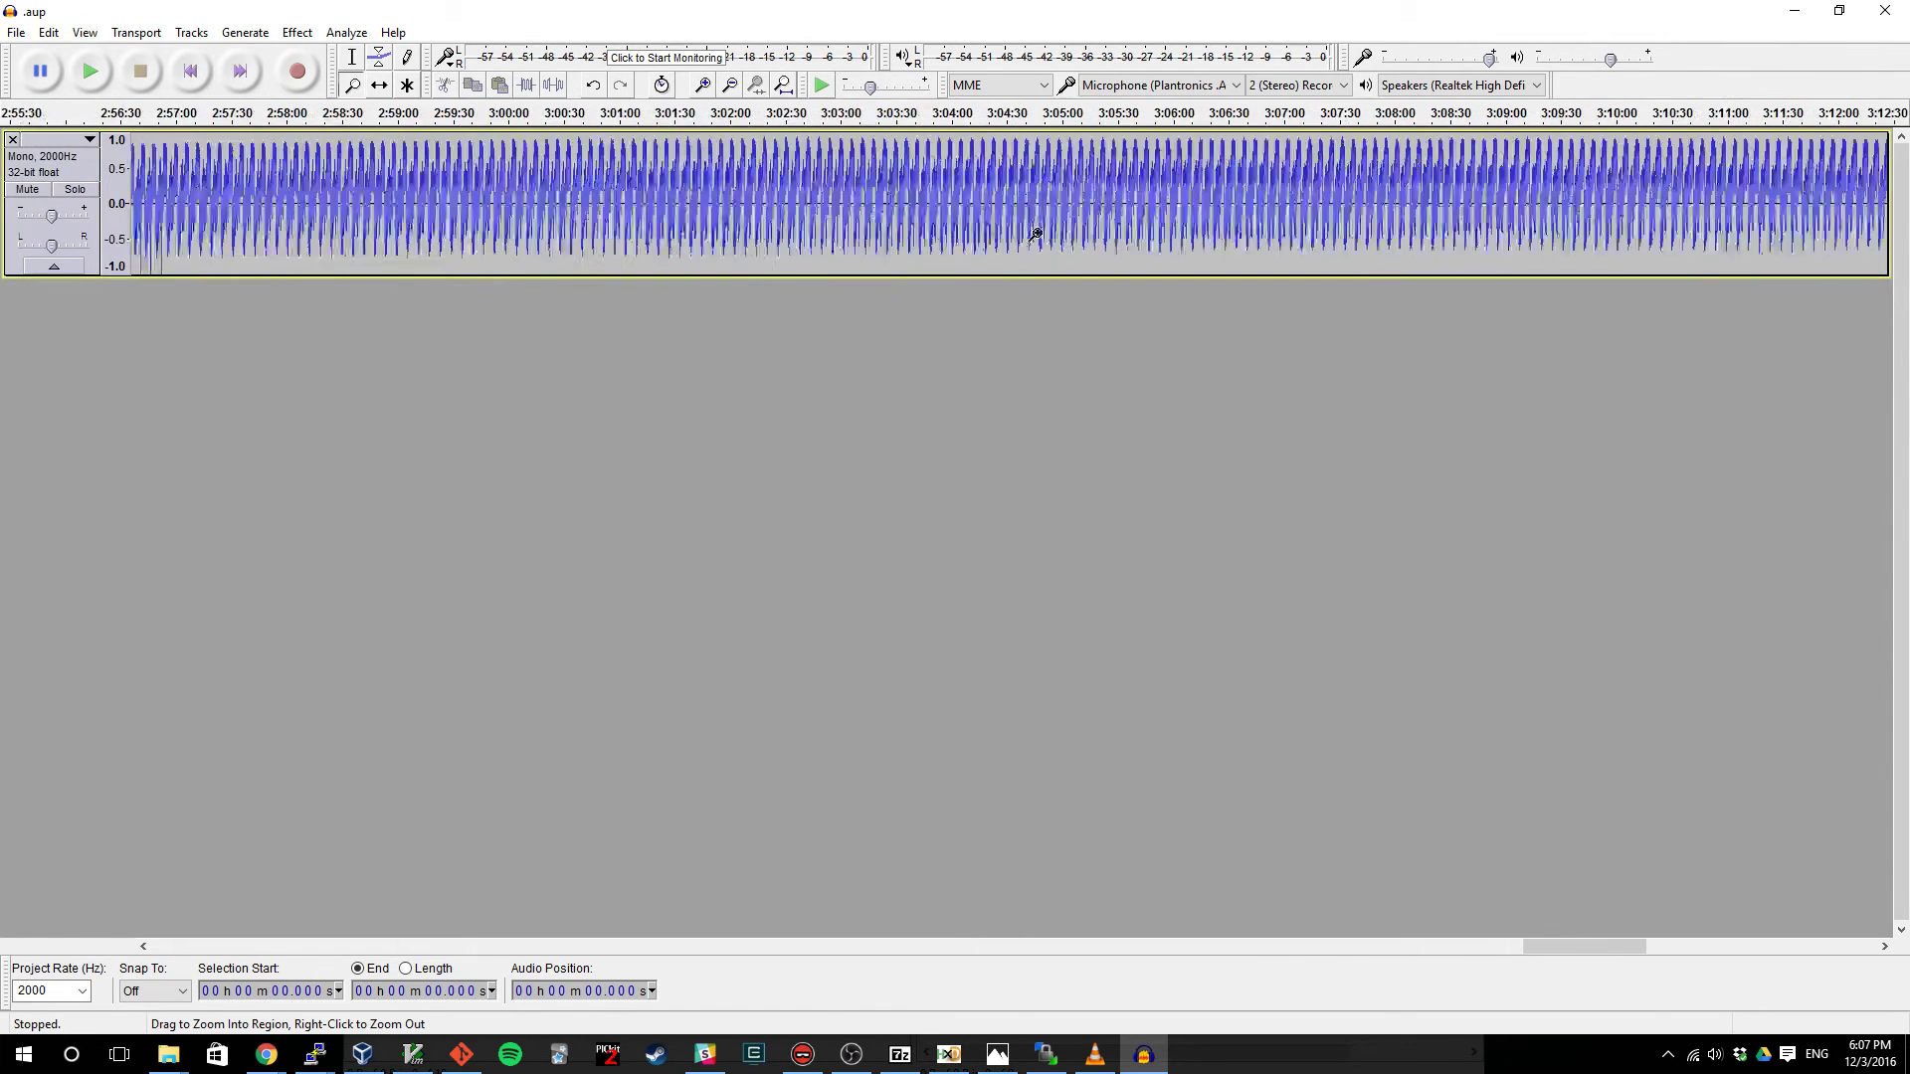
right_click(1035, 228)
right_click(1038, 234)
right_click(1037, 235)
right_click(1038, 235)
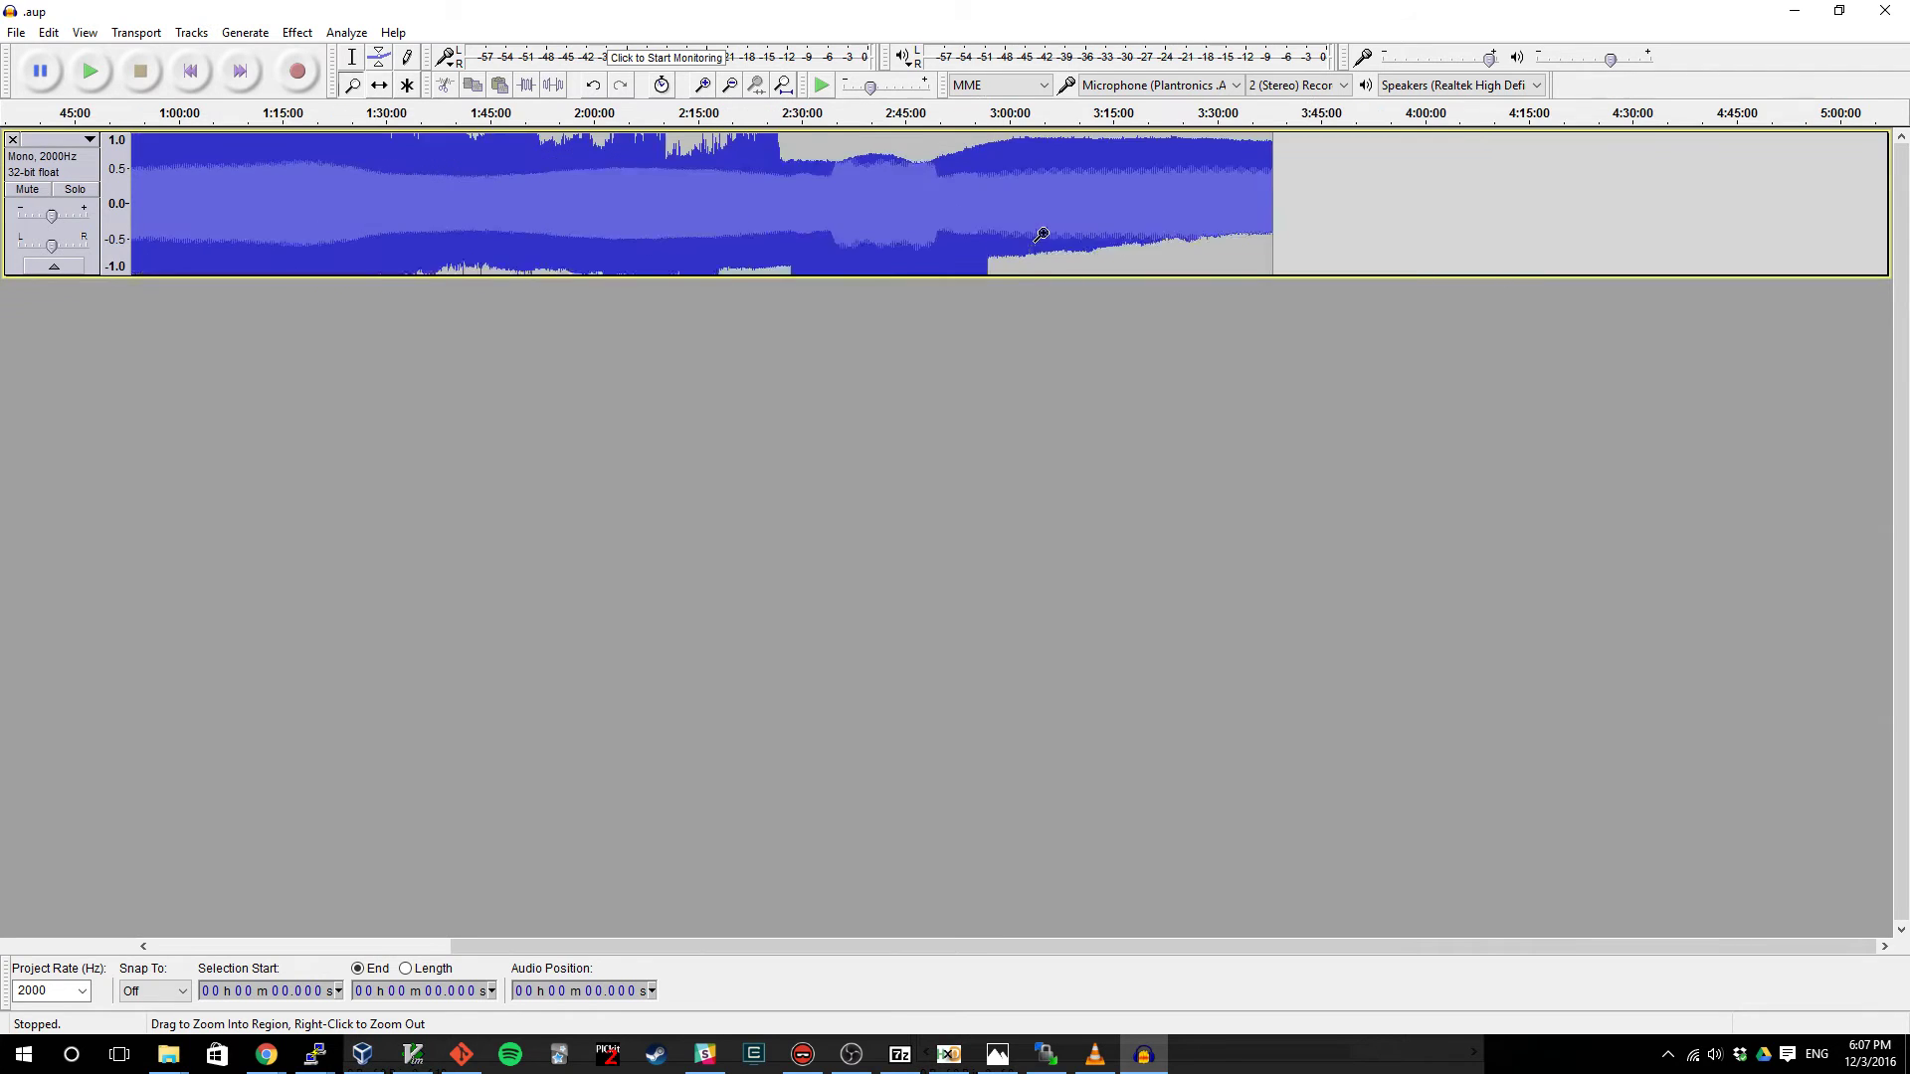
right_click(1037, 235)
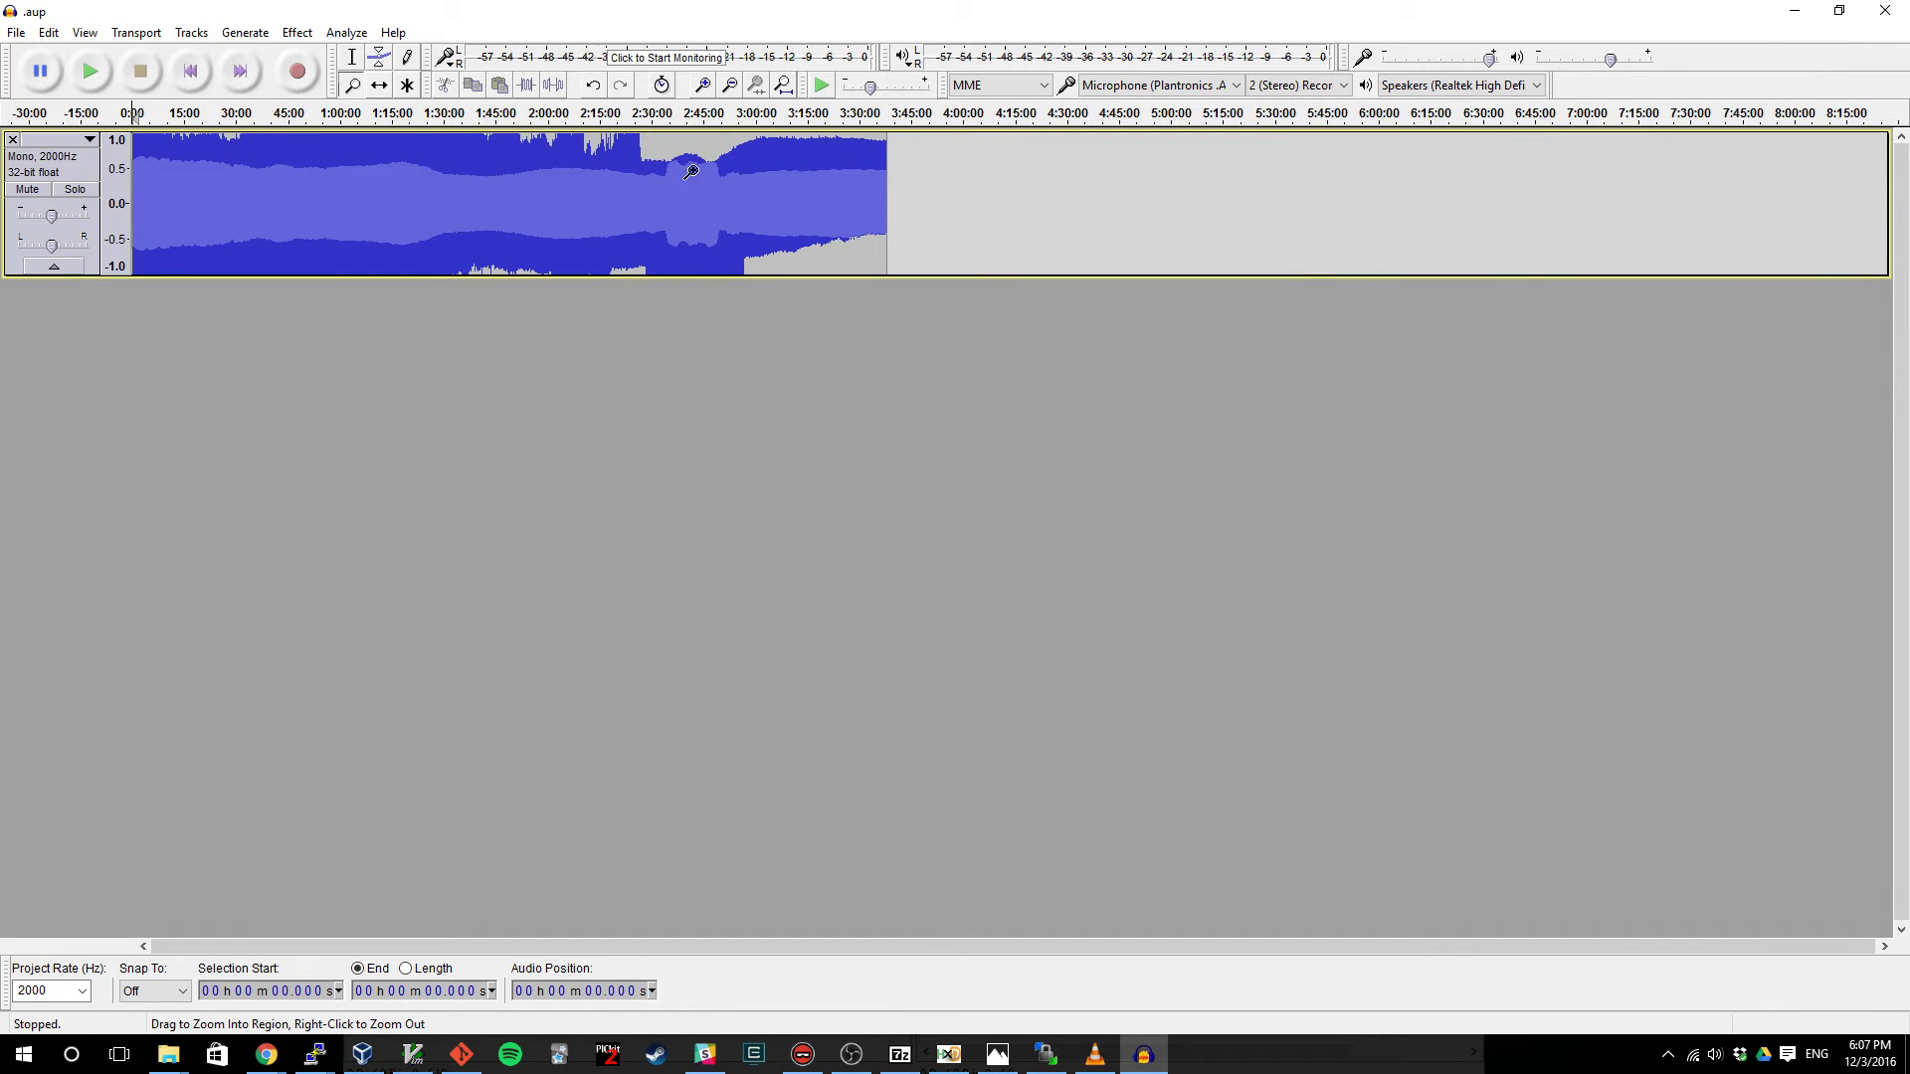
- Examine the bulging section between about 2:30:30 and 2:52:00, looking closely at the pattern around 2:32:40
drag(653, 154, 729, 270)
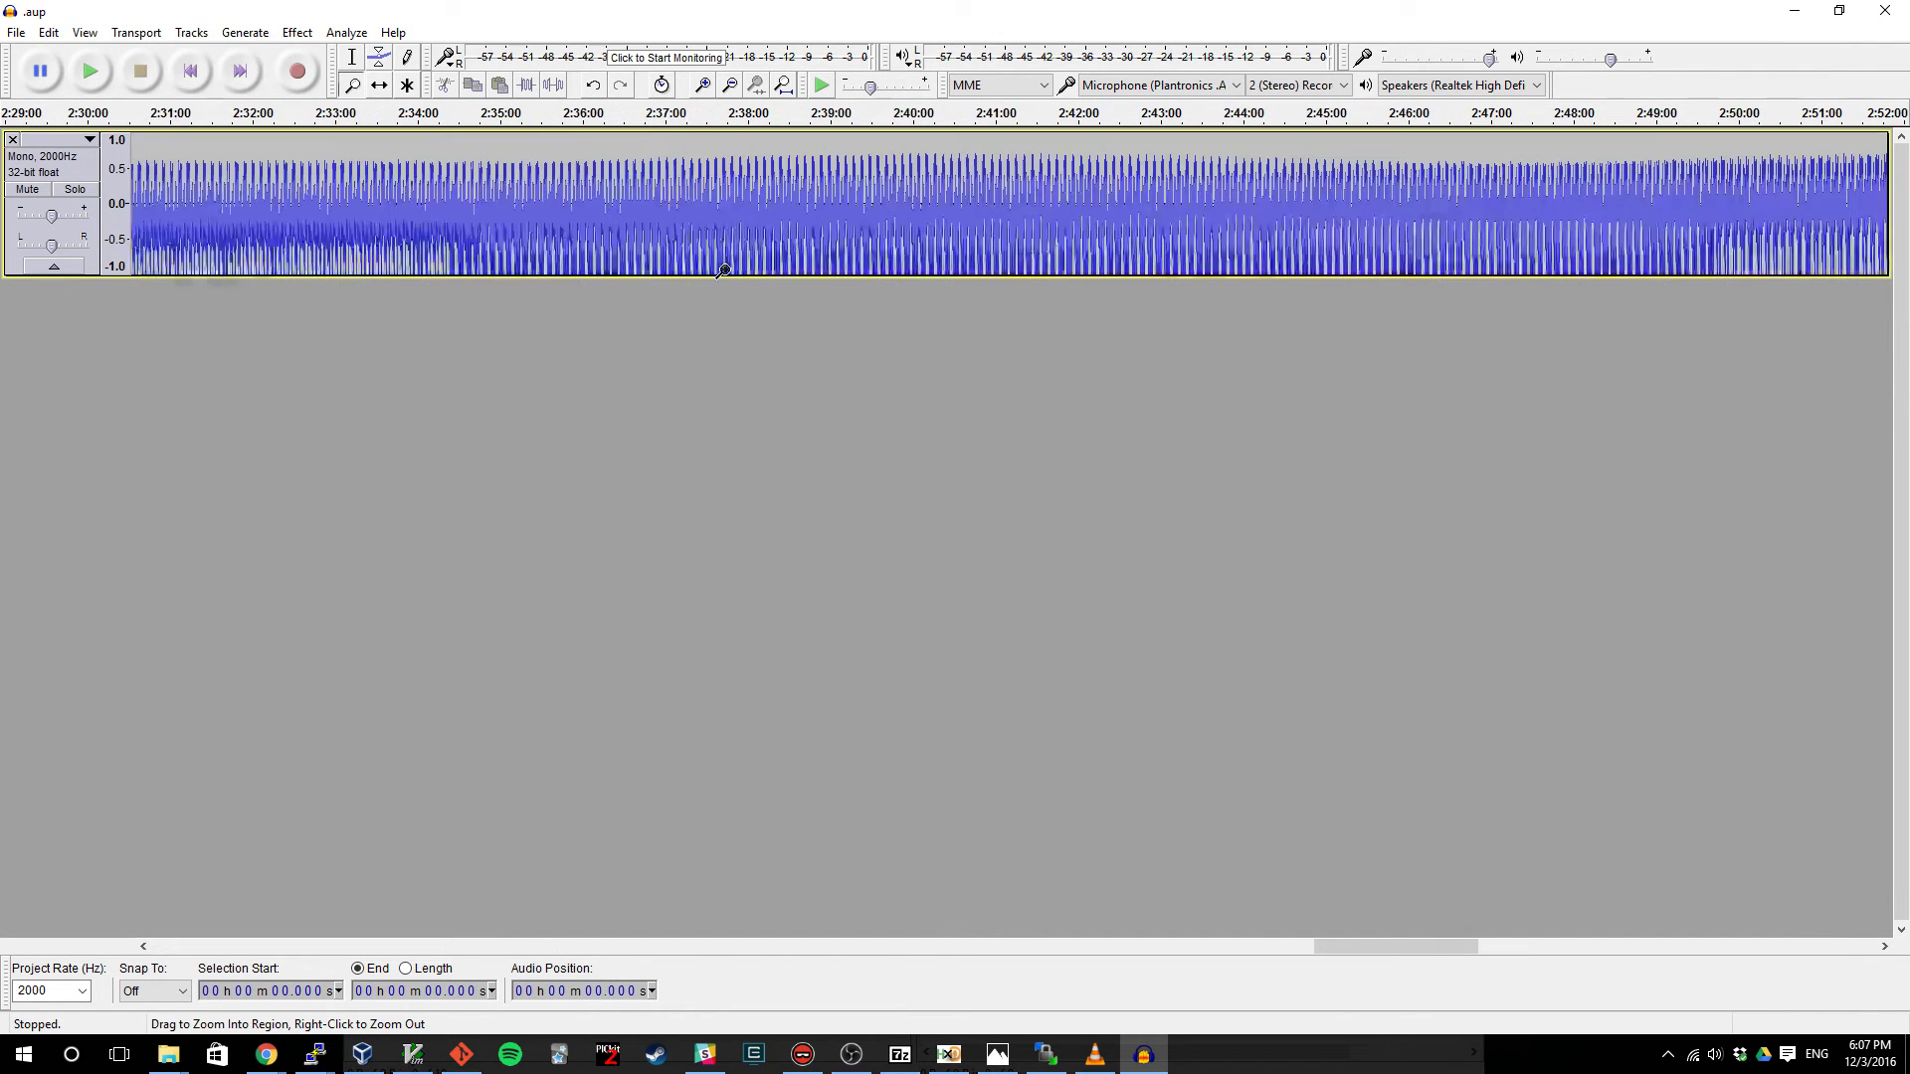
click(320, 234)
click(313, 232)
click(311, 232)
click(307, 232)
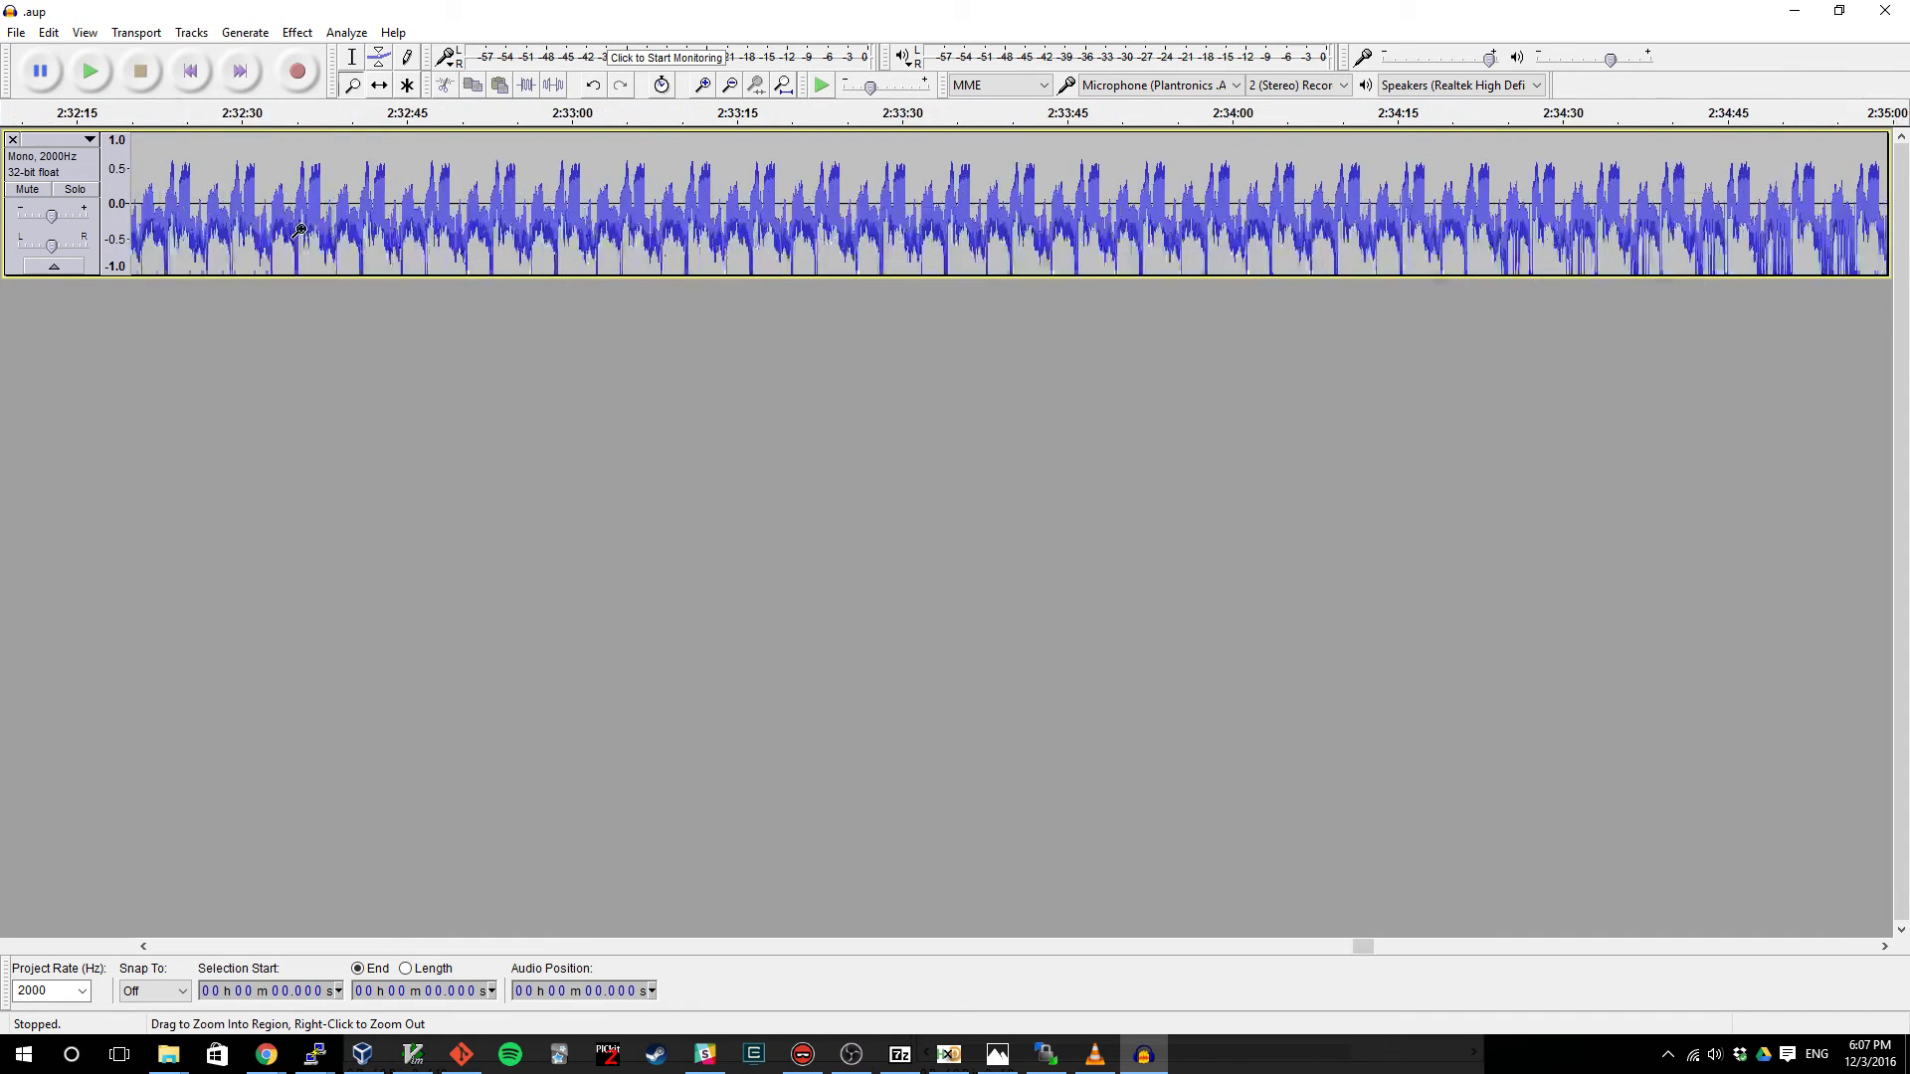
click(300, 231)
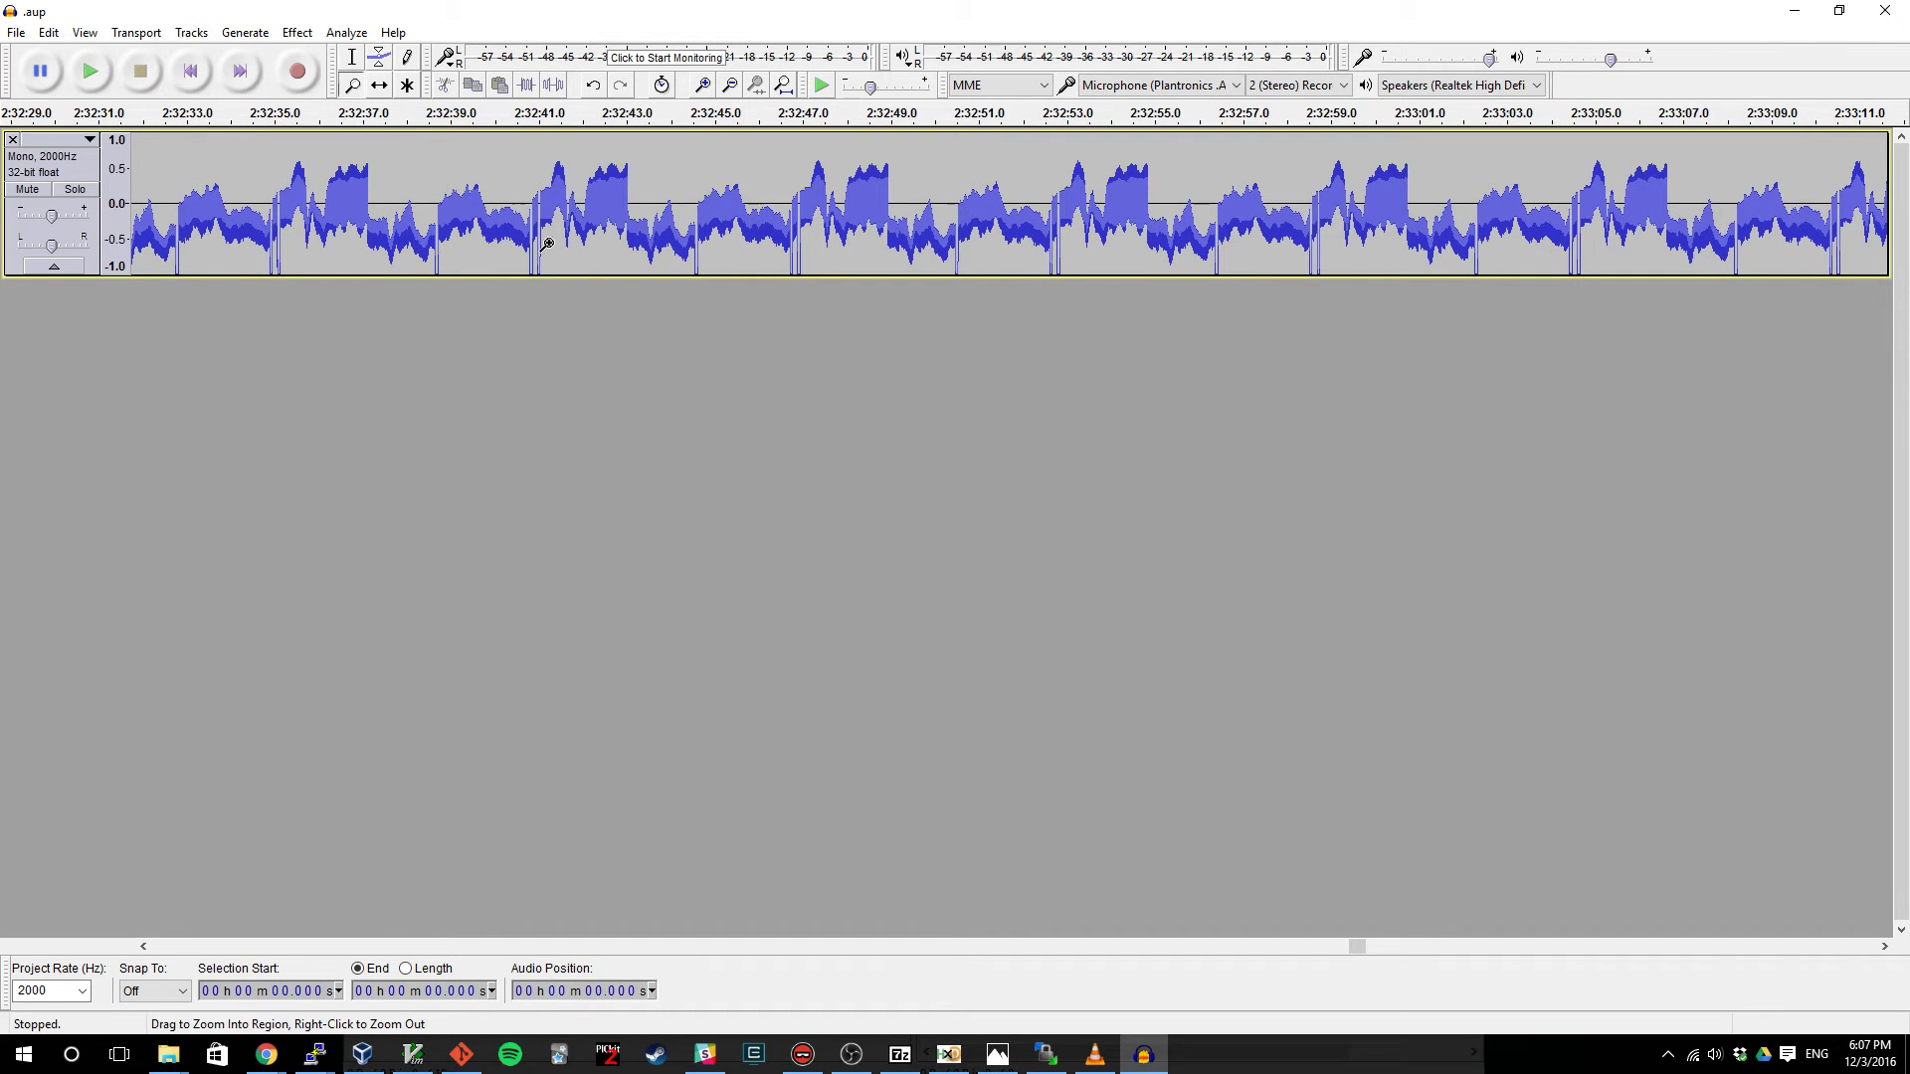
right_click(311, 241)
right_click(310, 242)
right_click(549, 224)
right_click(562, 225)
right_click(562, 226)
right_click(601, 225)
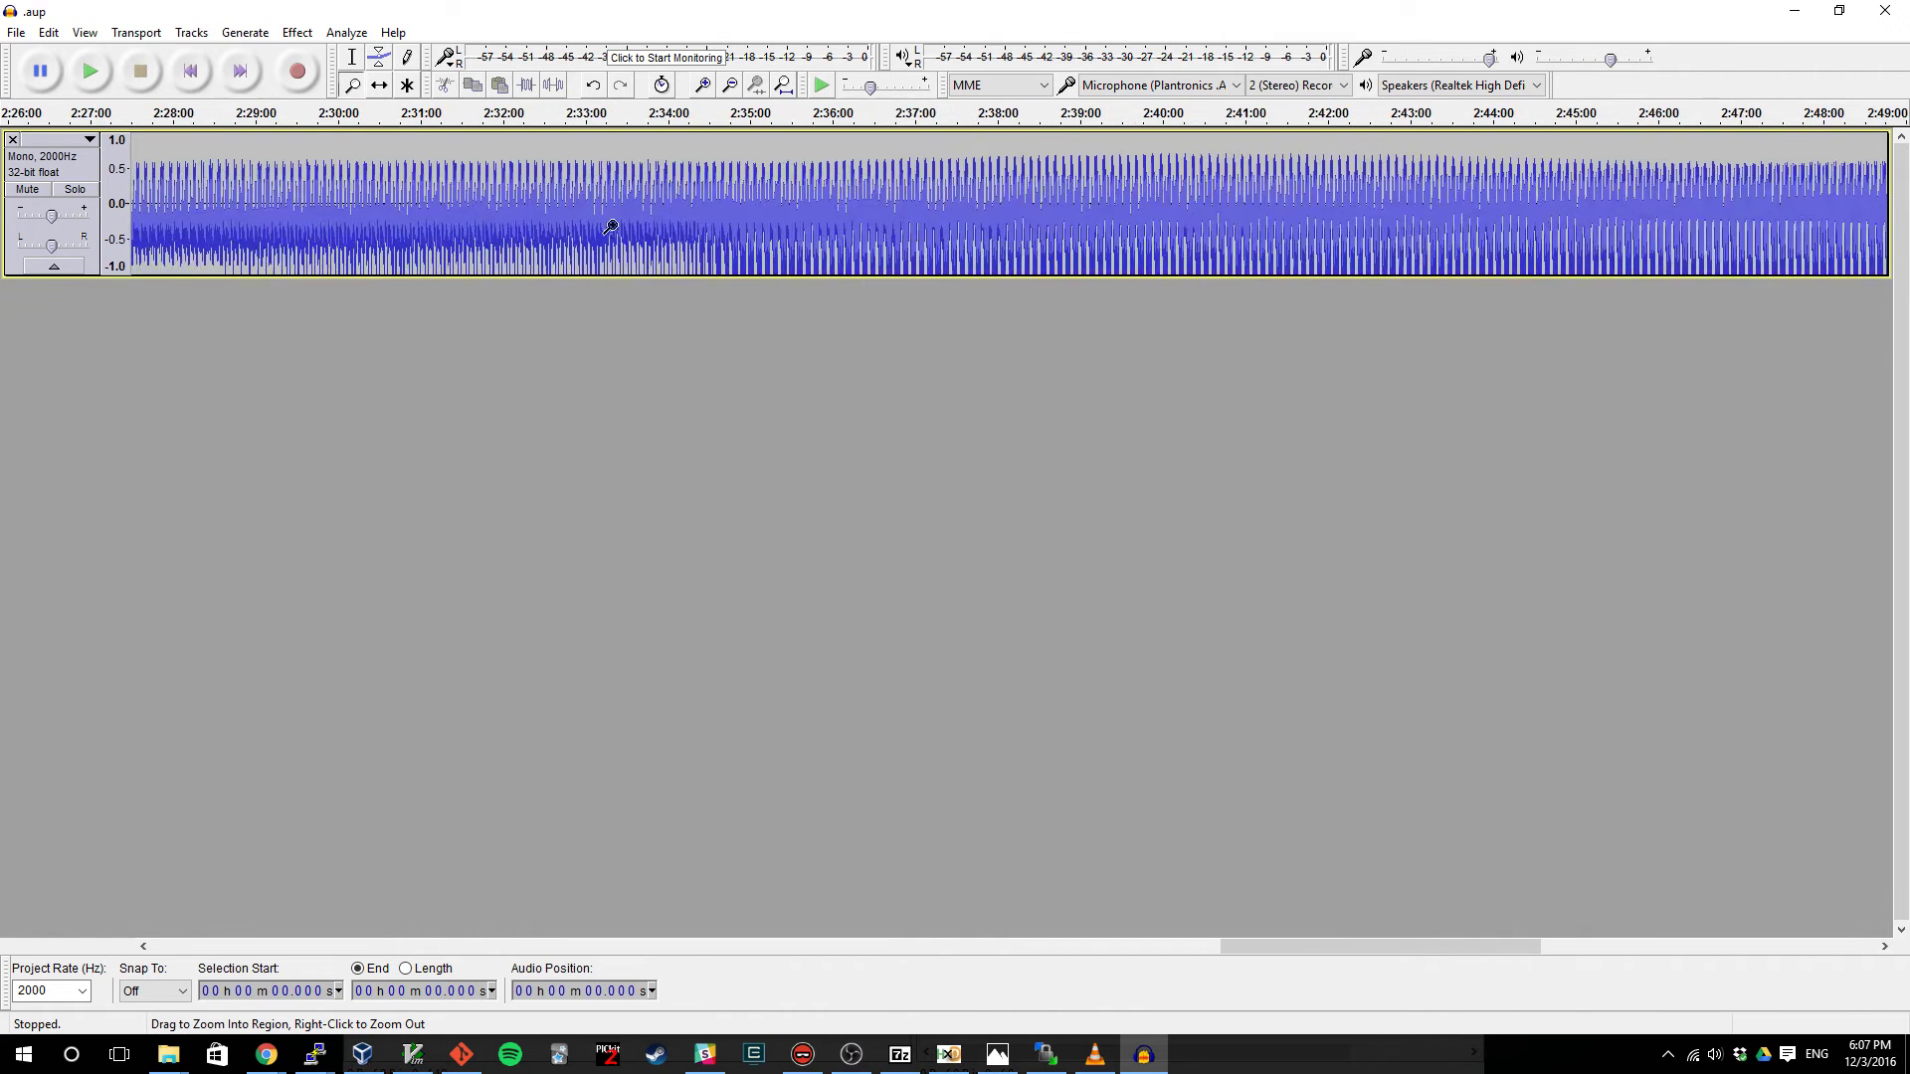
right_click(612, 227)
right_click(611, 226)
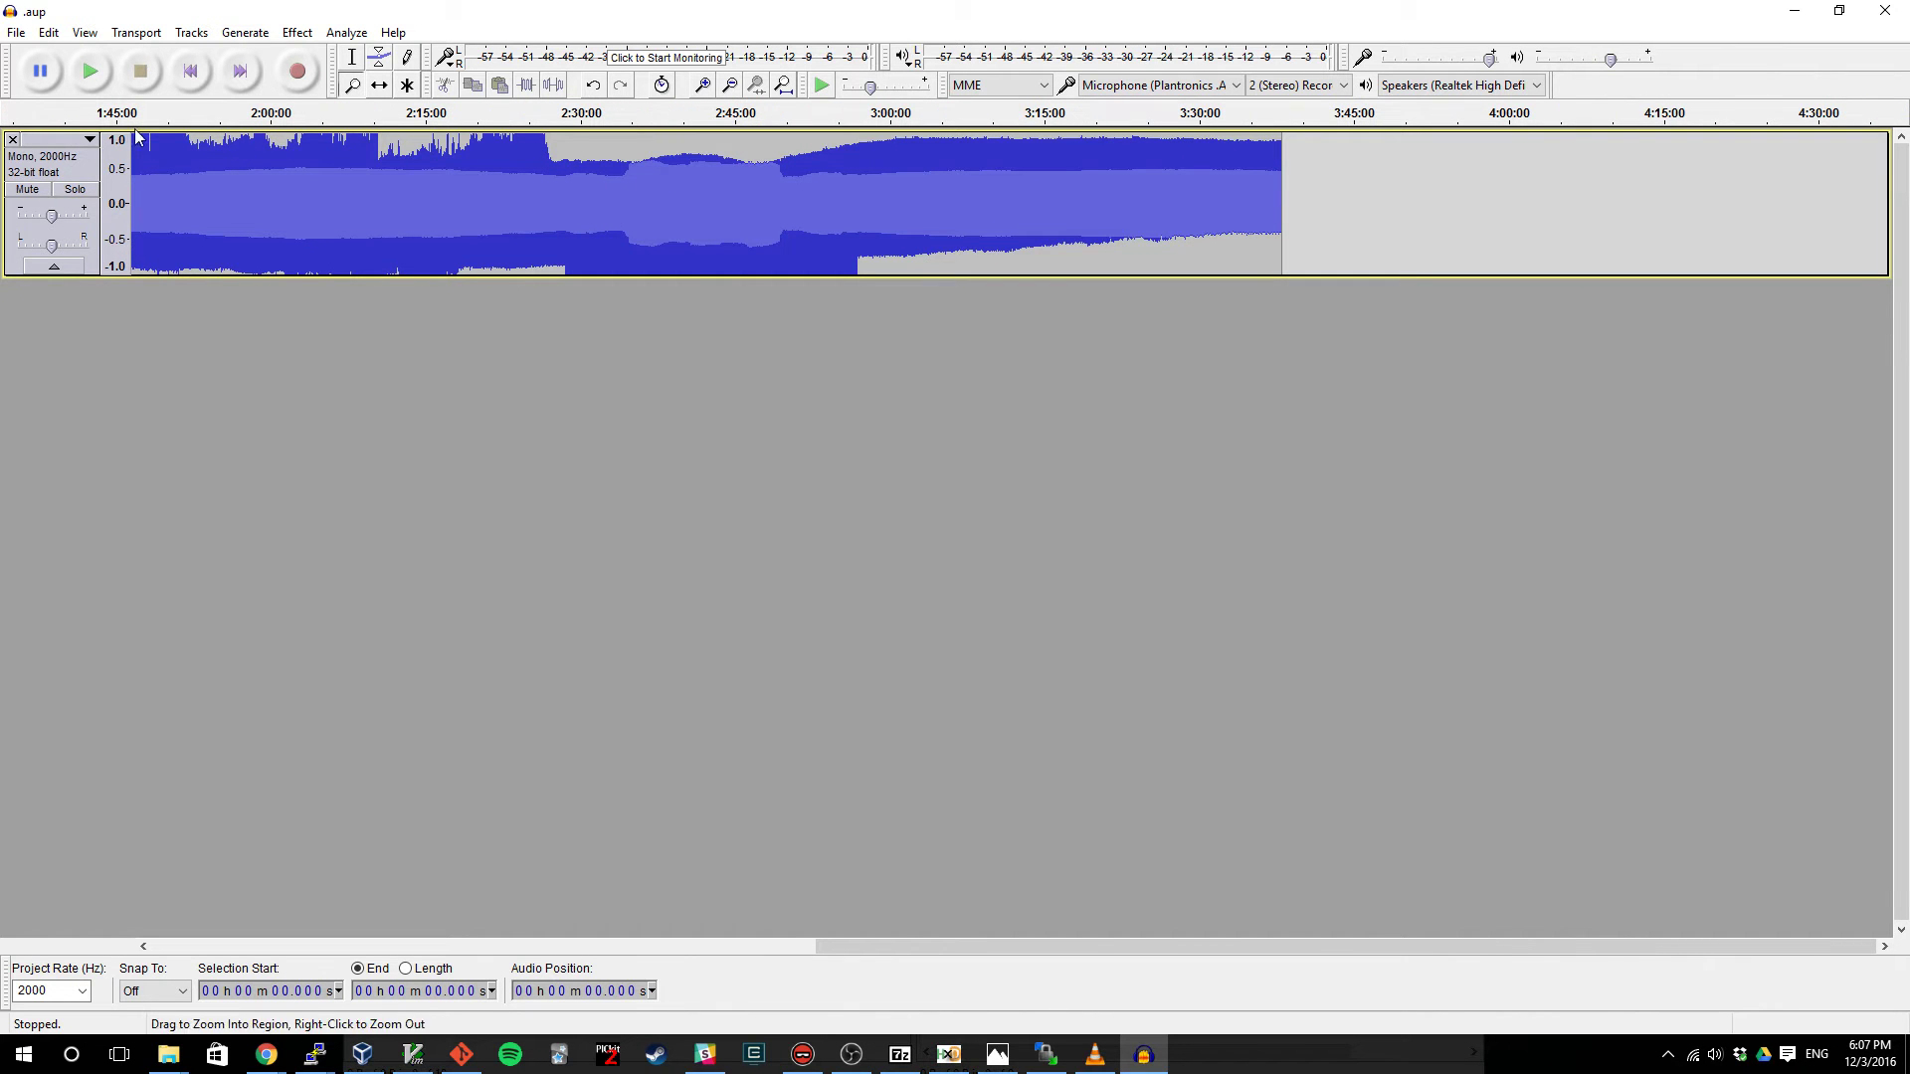
- Play the track from about 2:34:11 and again from about 2:10:45 using the Selection Tool
click(352, 57)
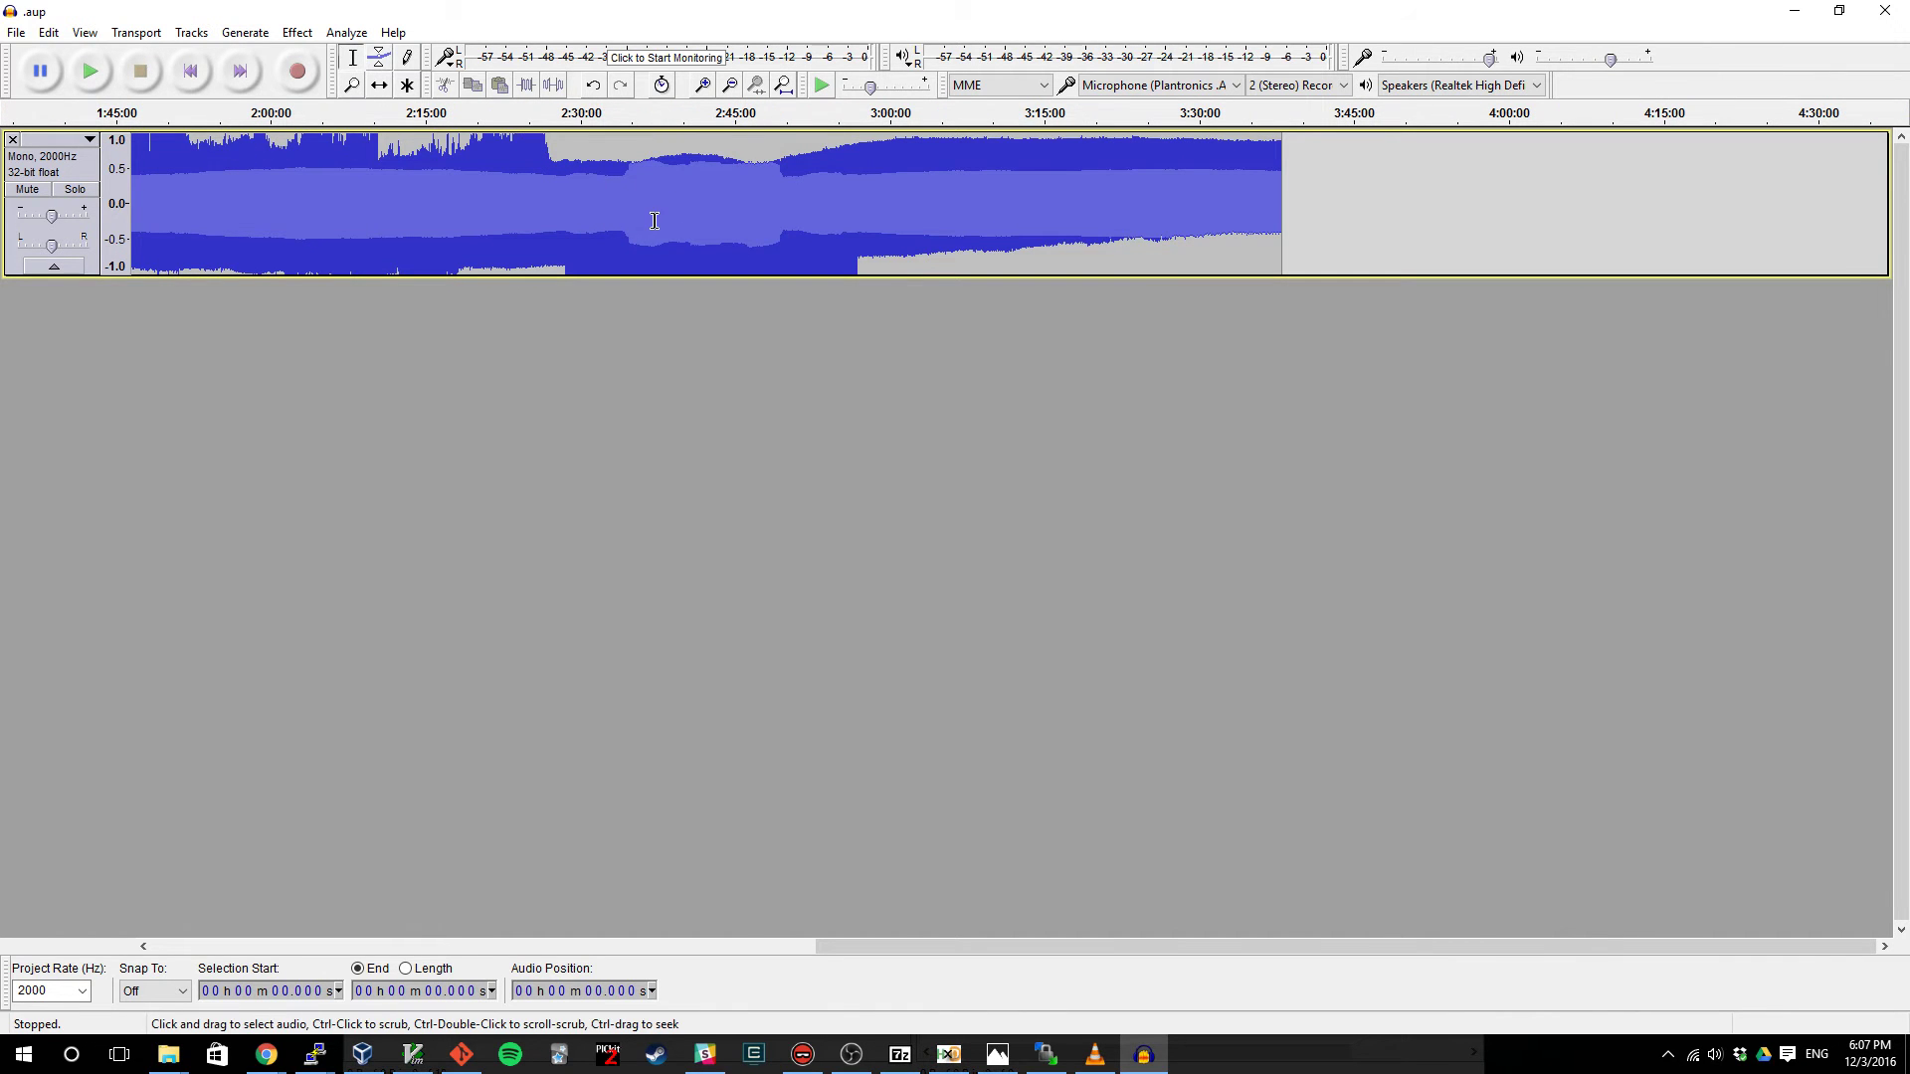
click(624, 217)
click(99, 78)
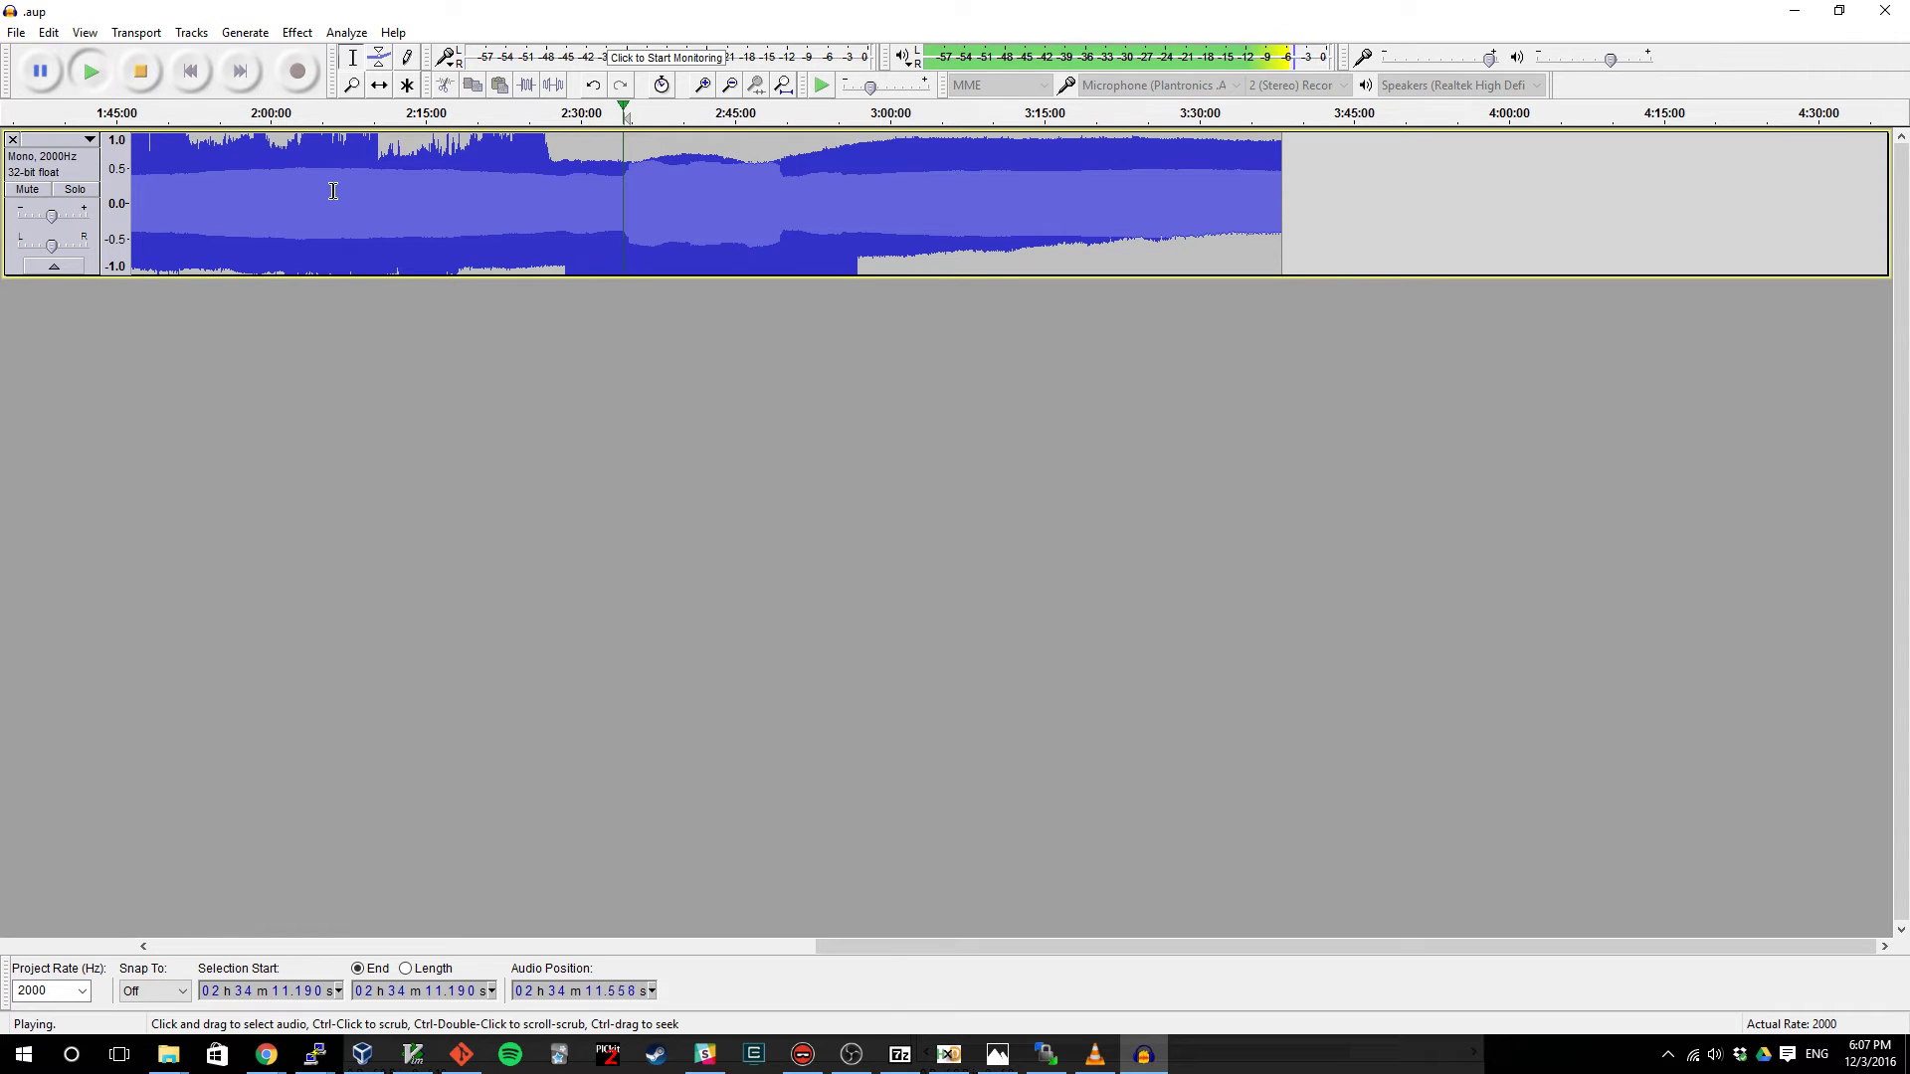
click(381, 189)
click(91, 71)
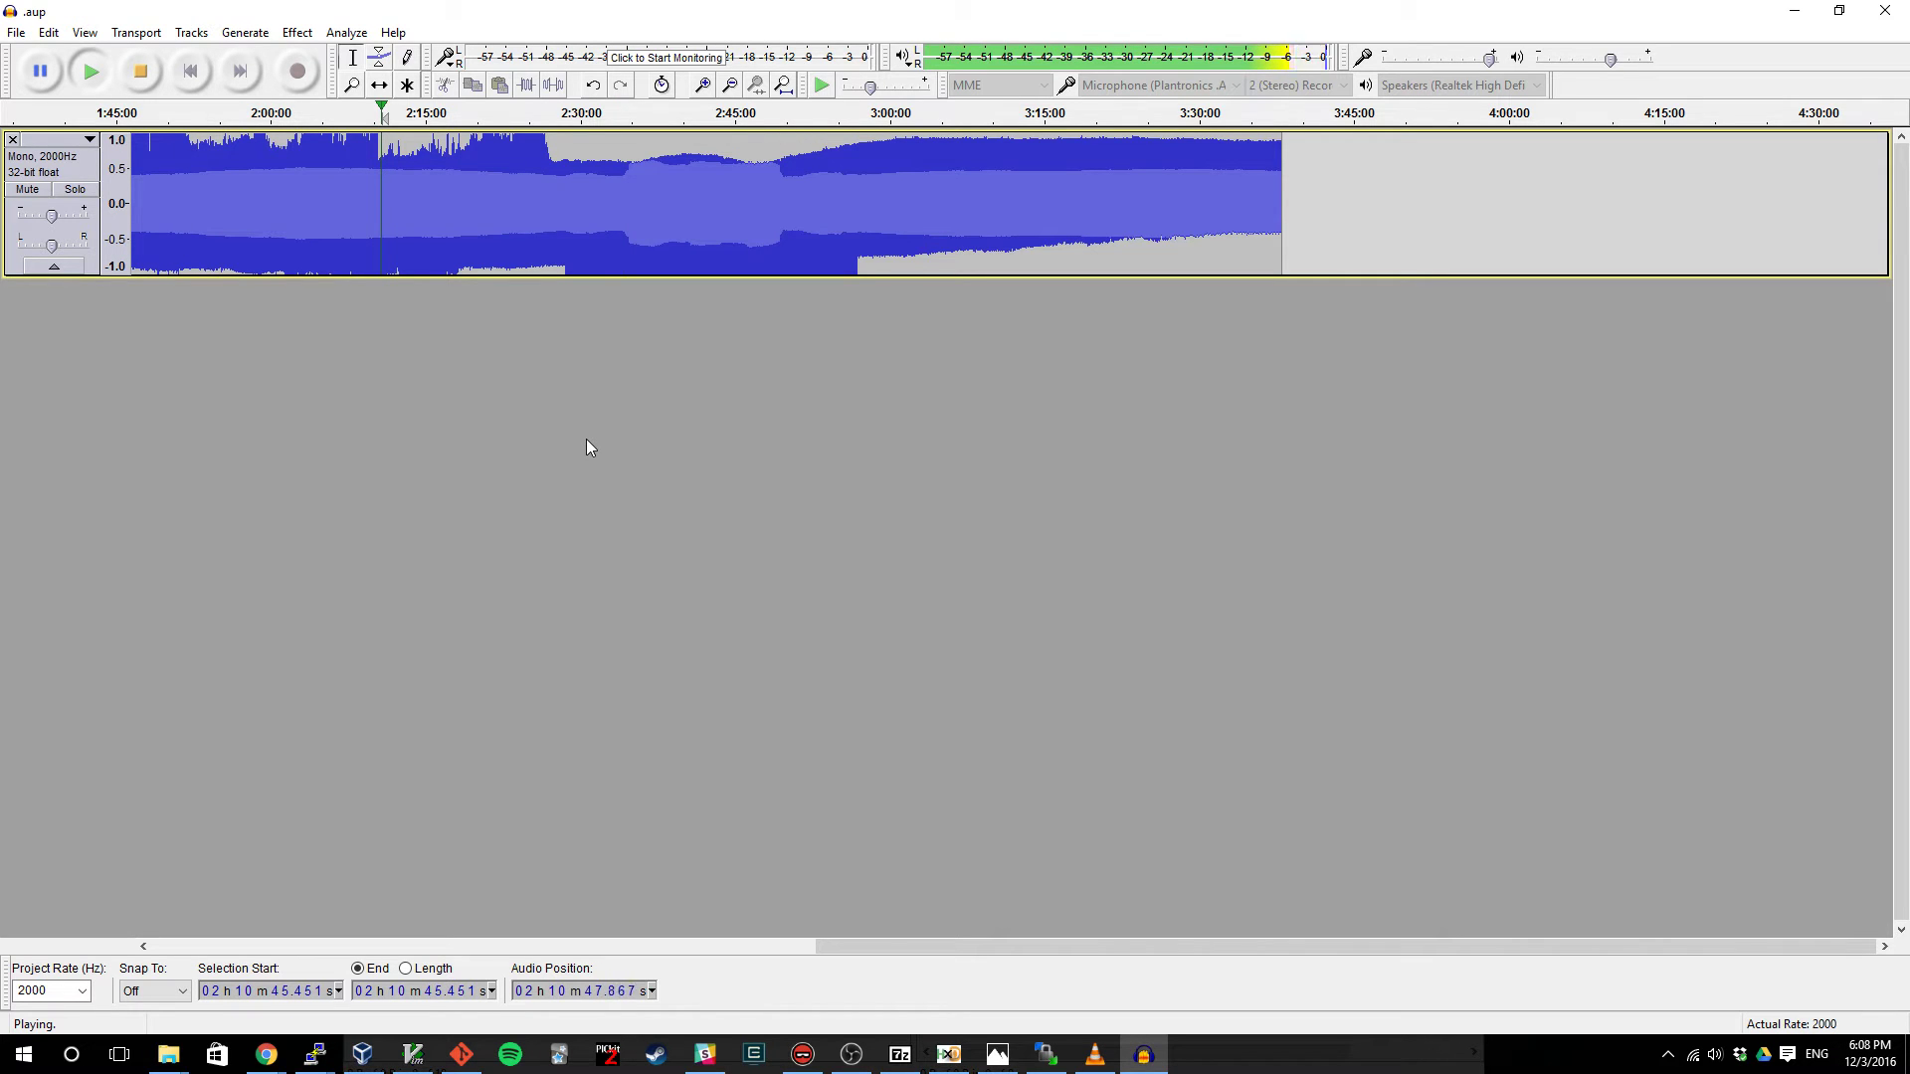
- Play the track from about 3:23:27 and again from about 1:50:25, and stop playback
click(441, 194)
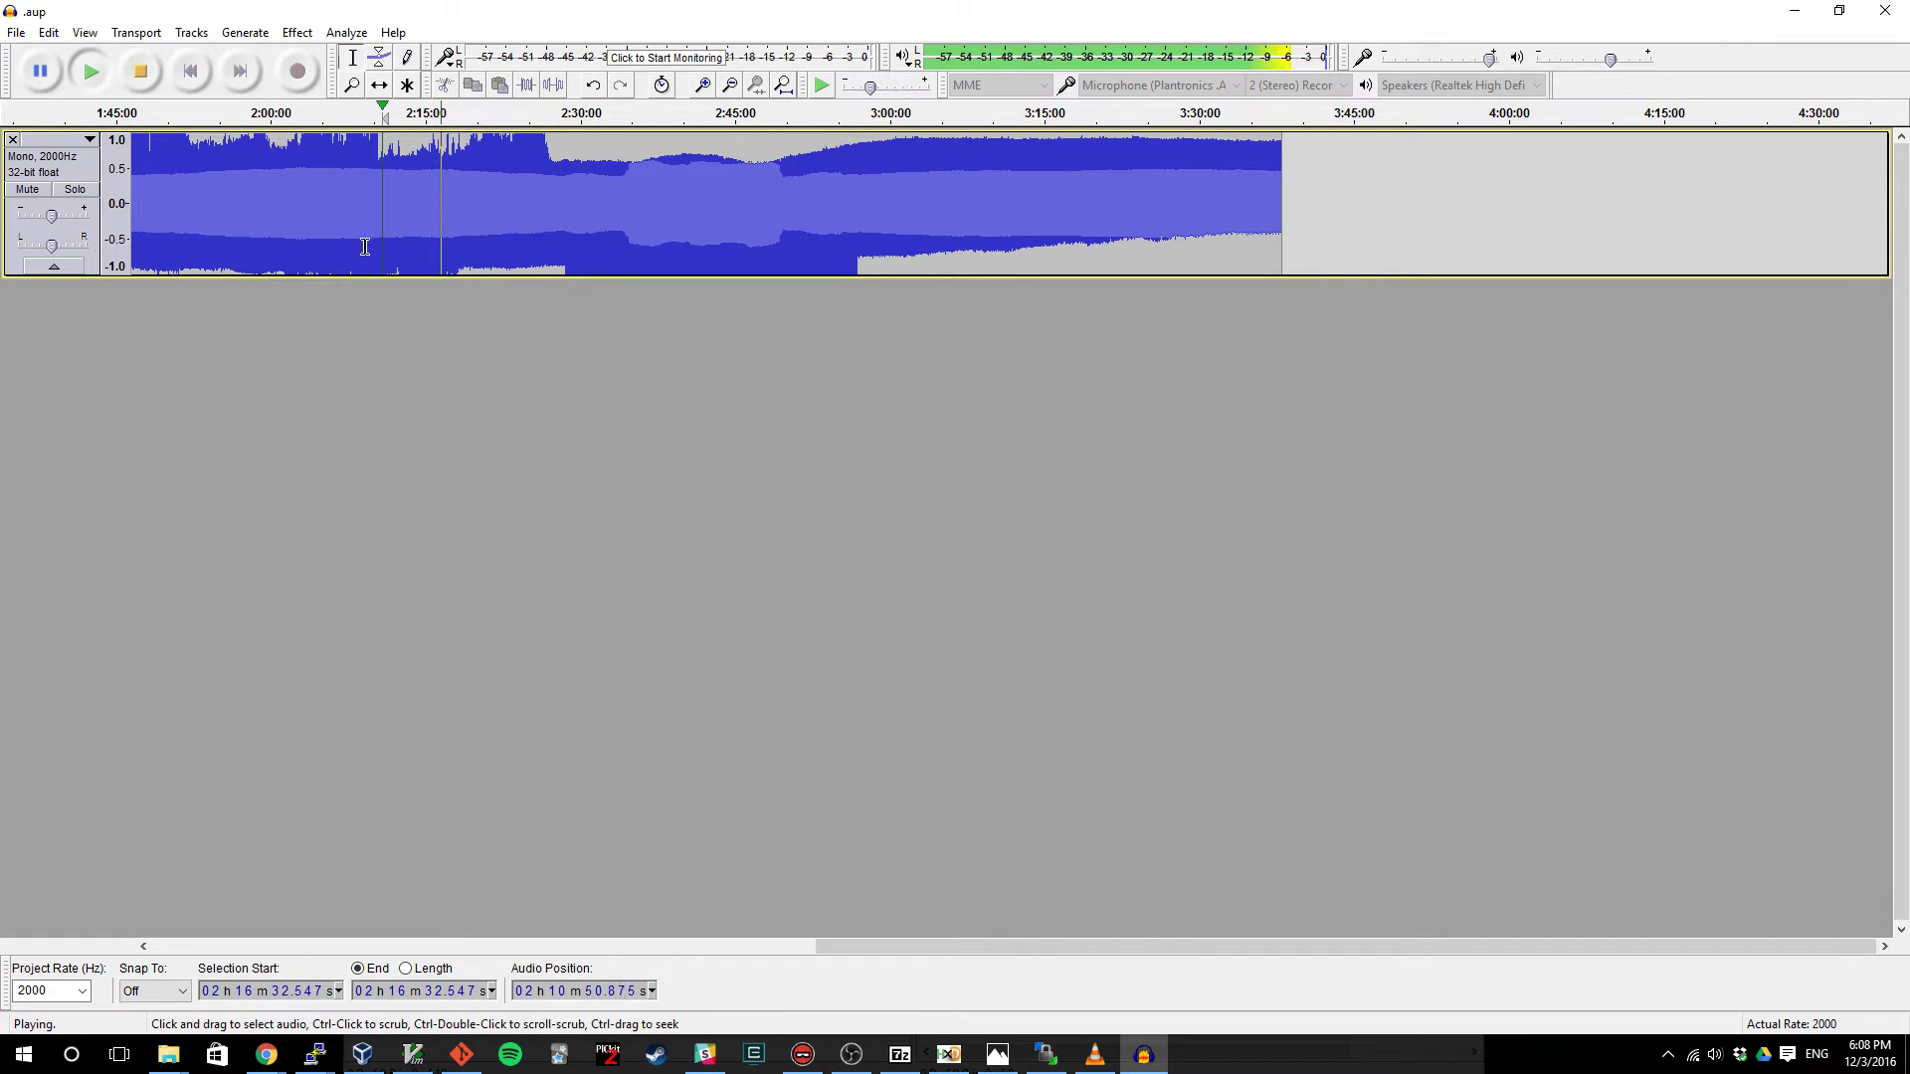
click(140, 72)
click(92, 70)
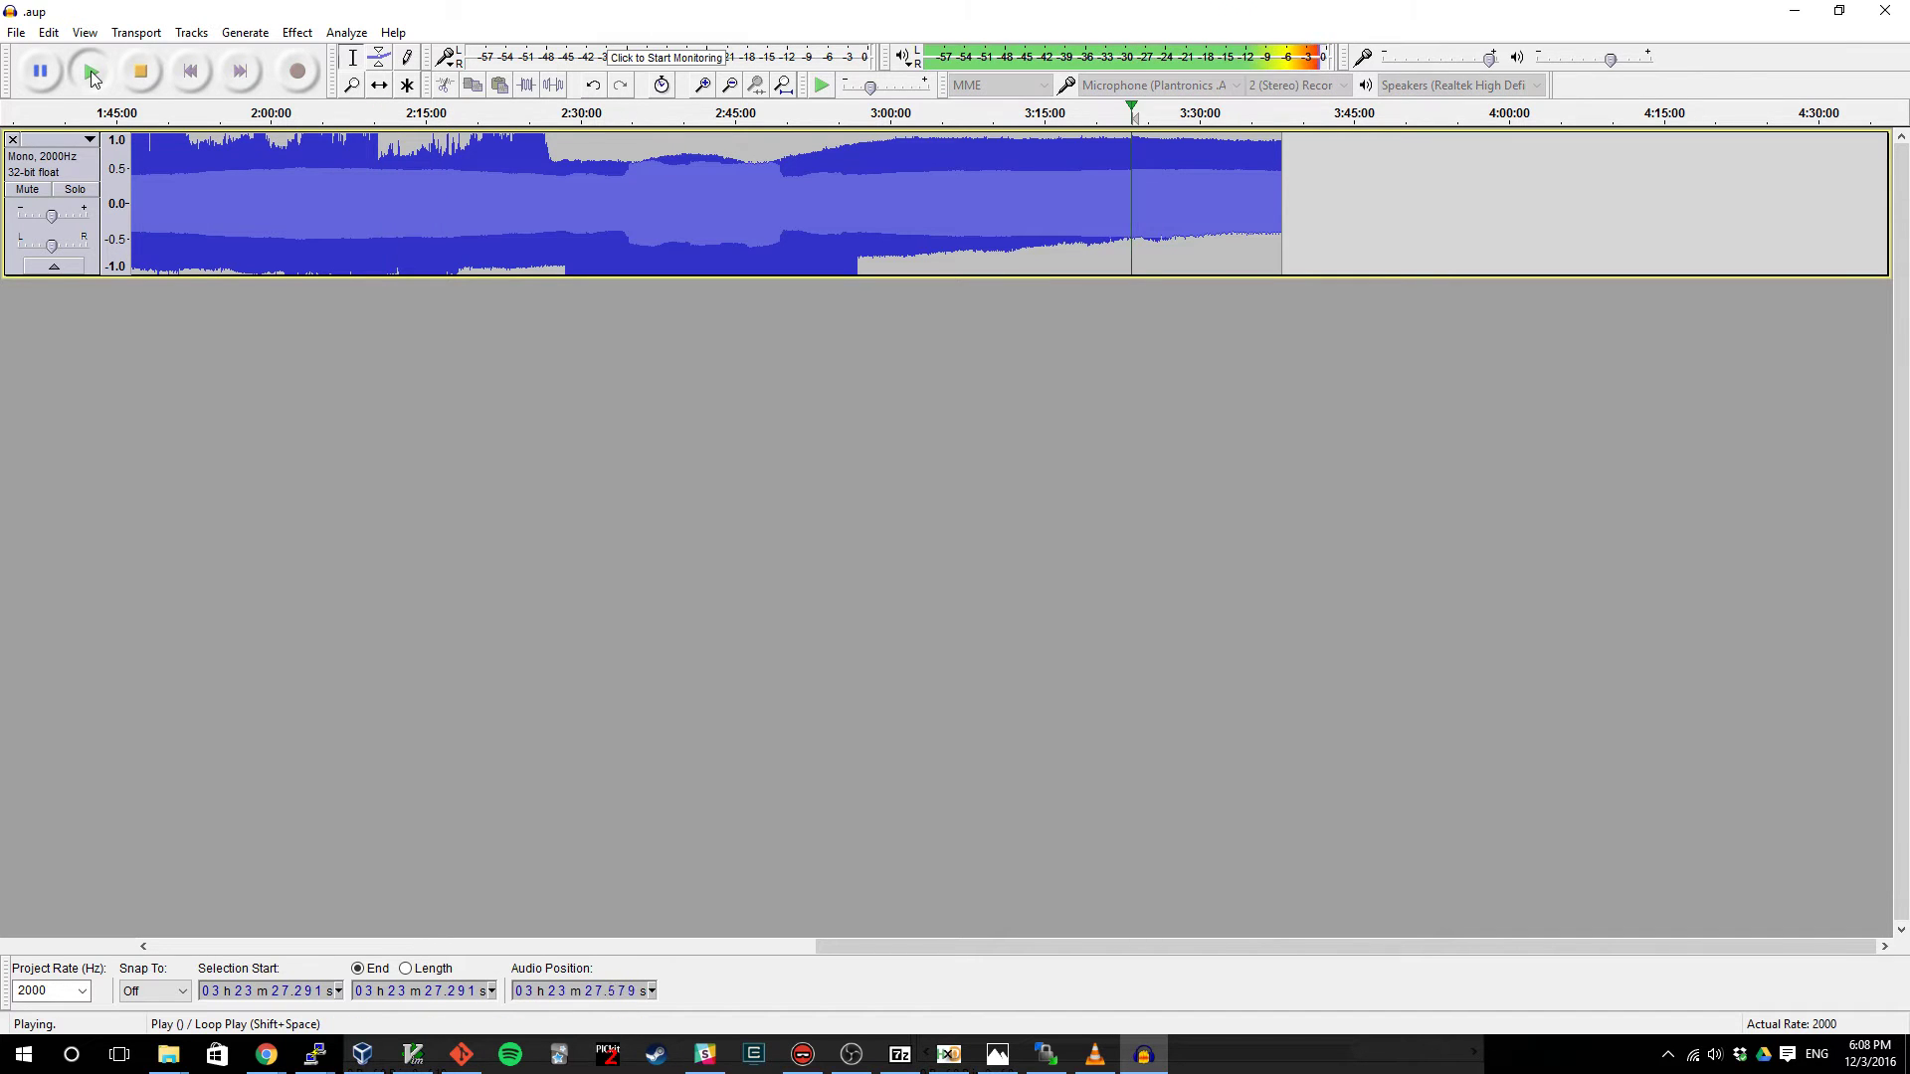
click(140, 72)
click(171, 166)
click(89, 69)
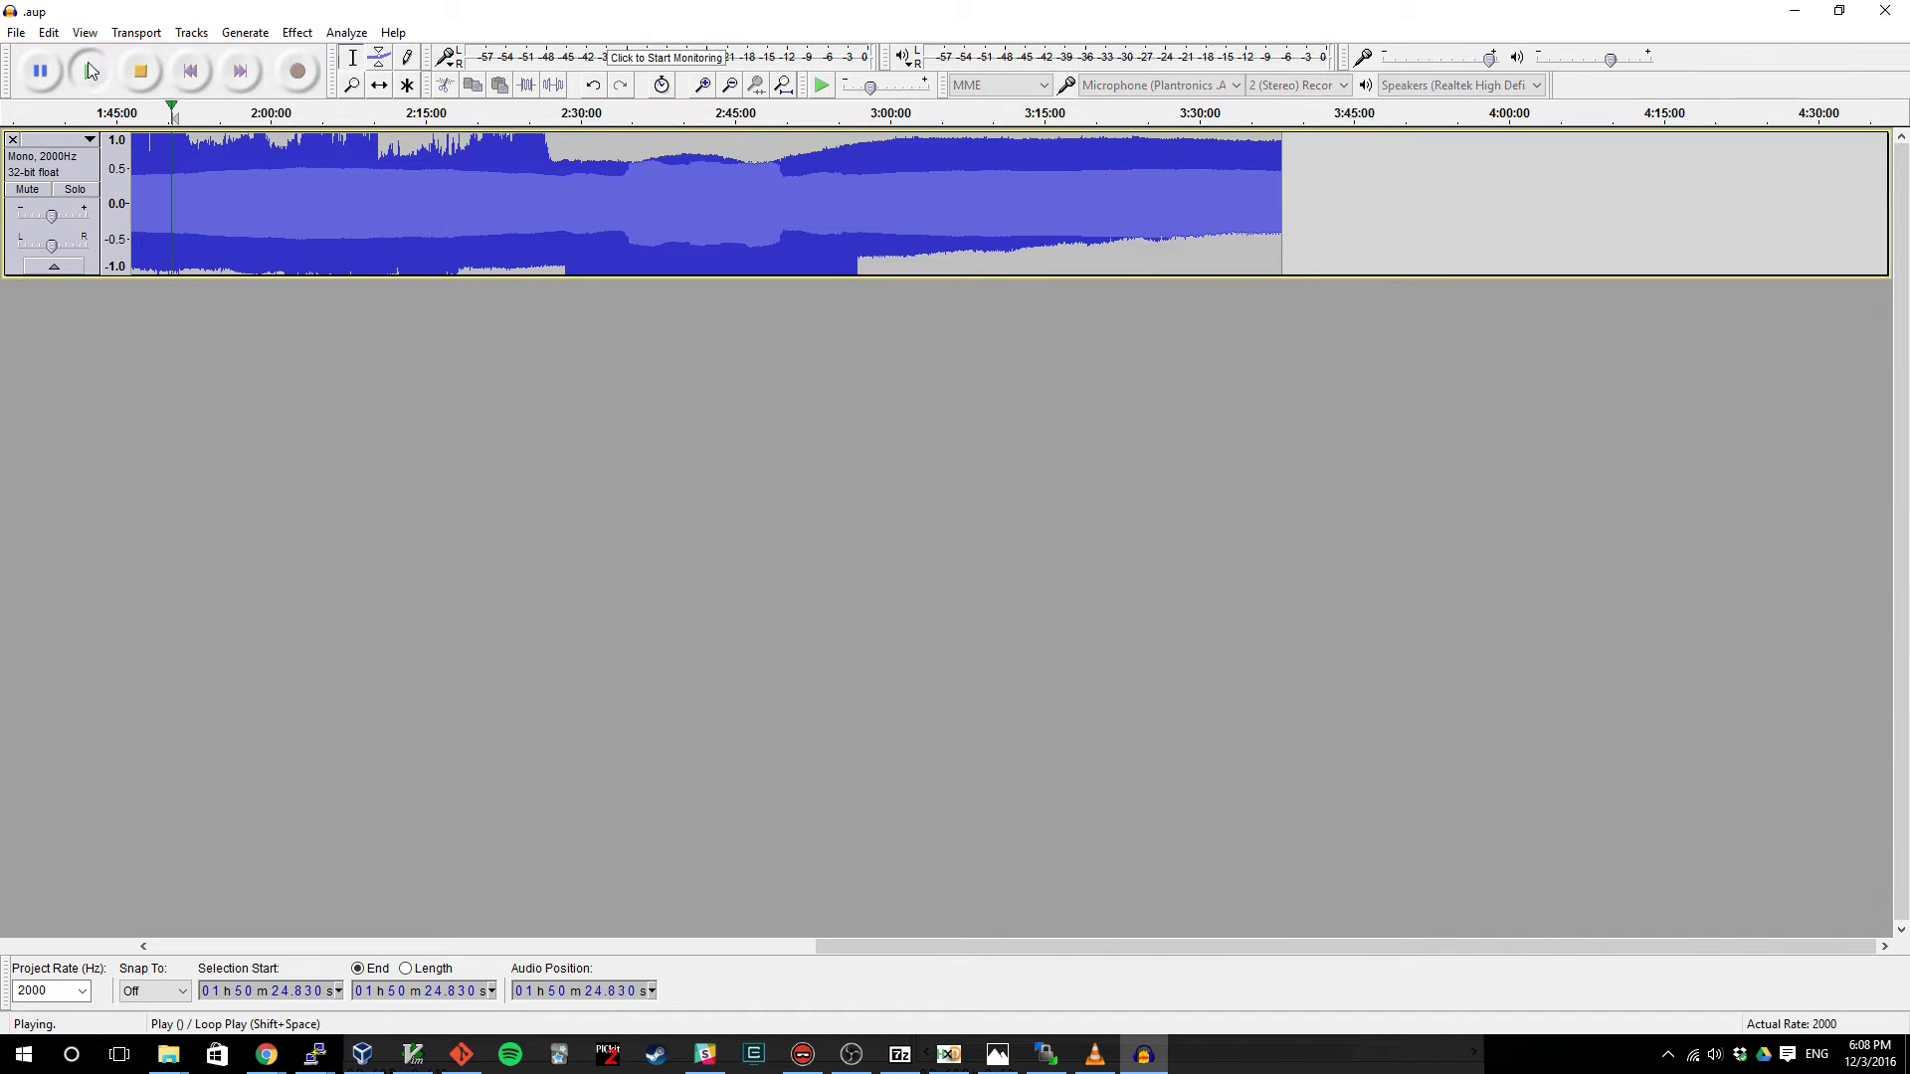
click(146, 67)
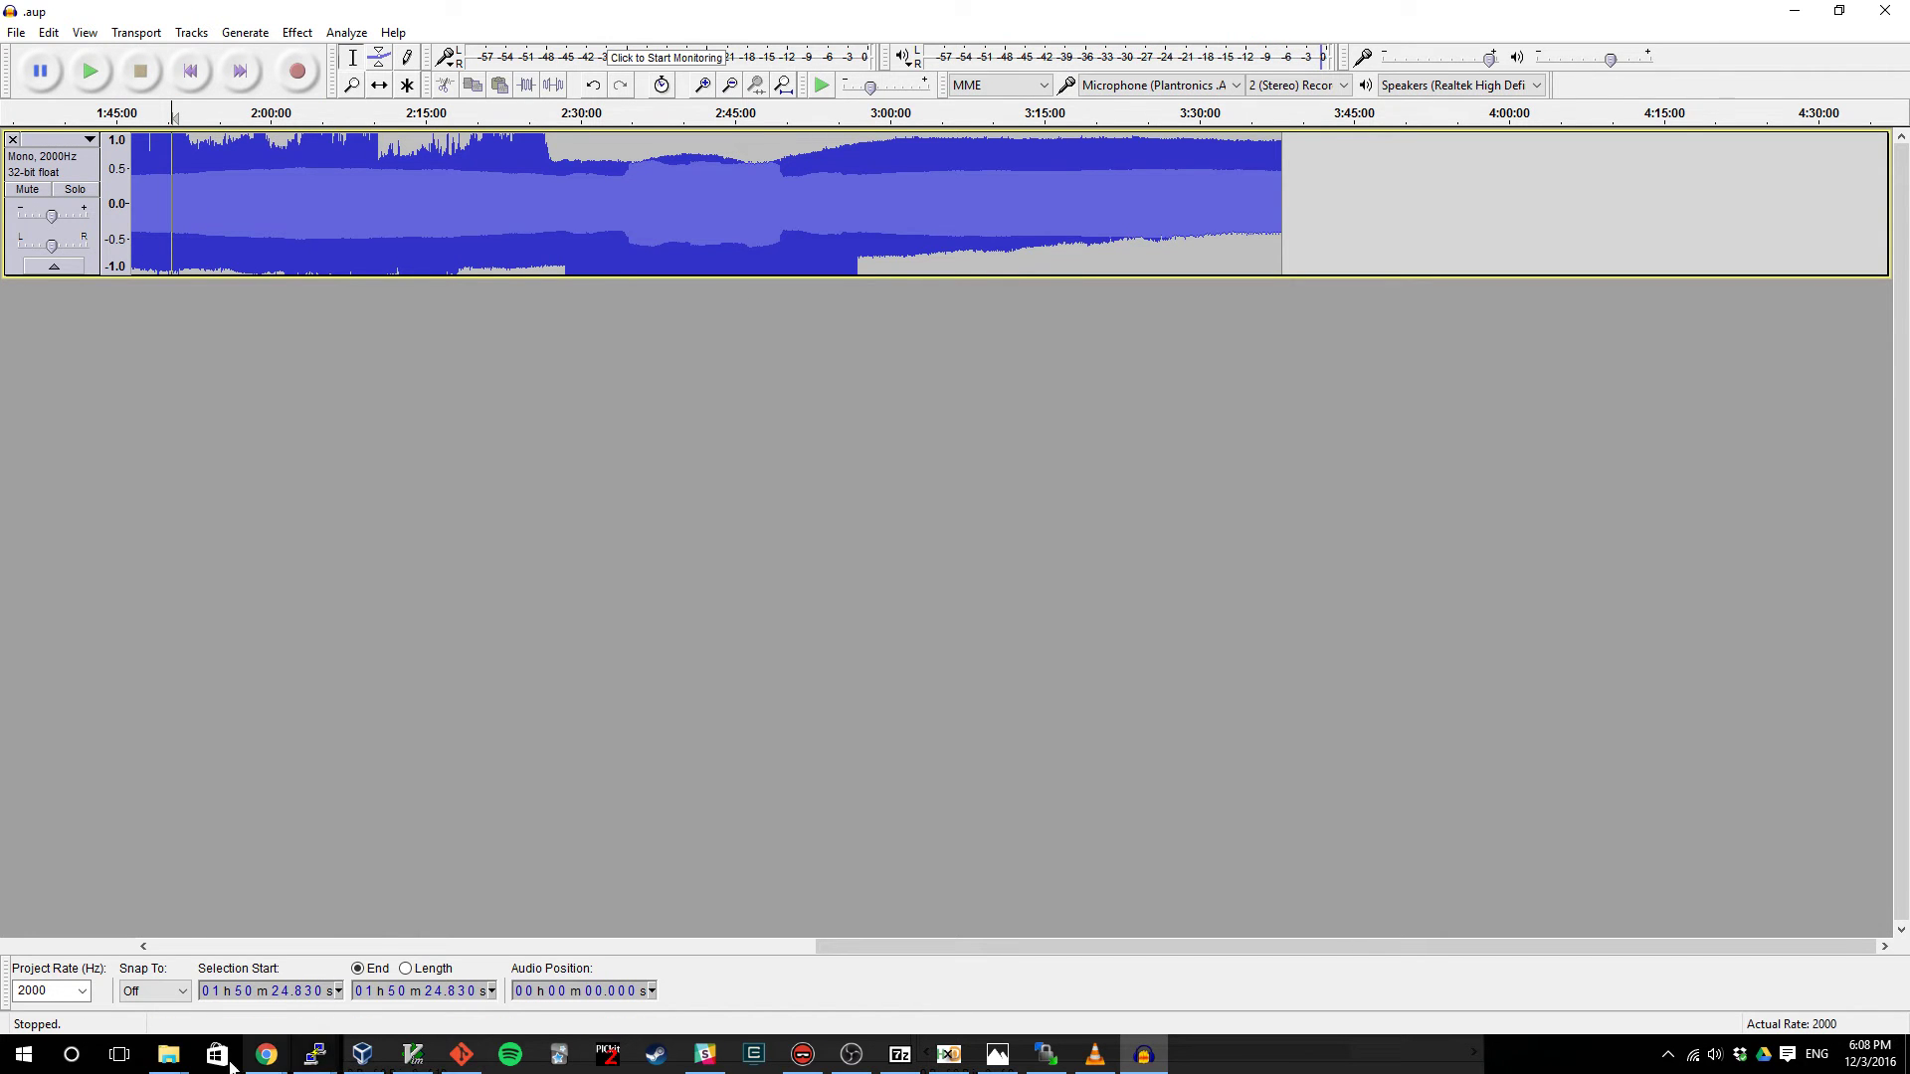
- Switch to the PuTTY terminal, list the files in folder 500, and scan Sounds_Of_Steg with binwalk
mouse_move(314, 1054)
click(287, 974)
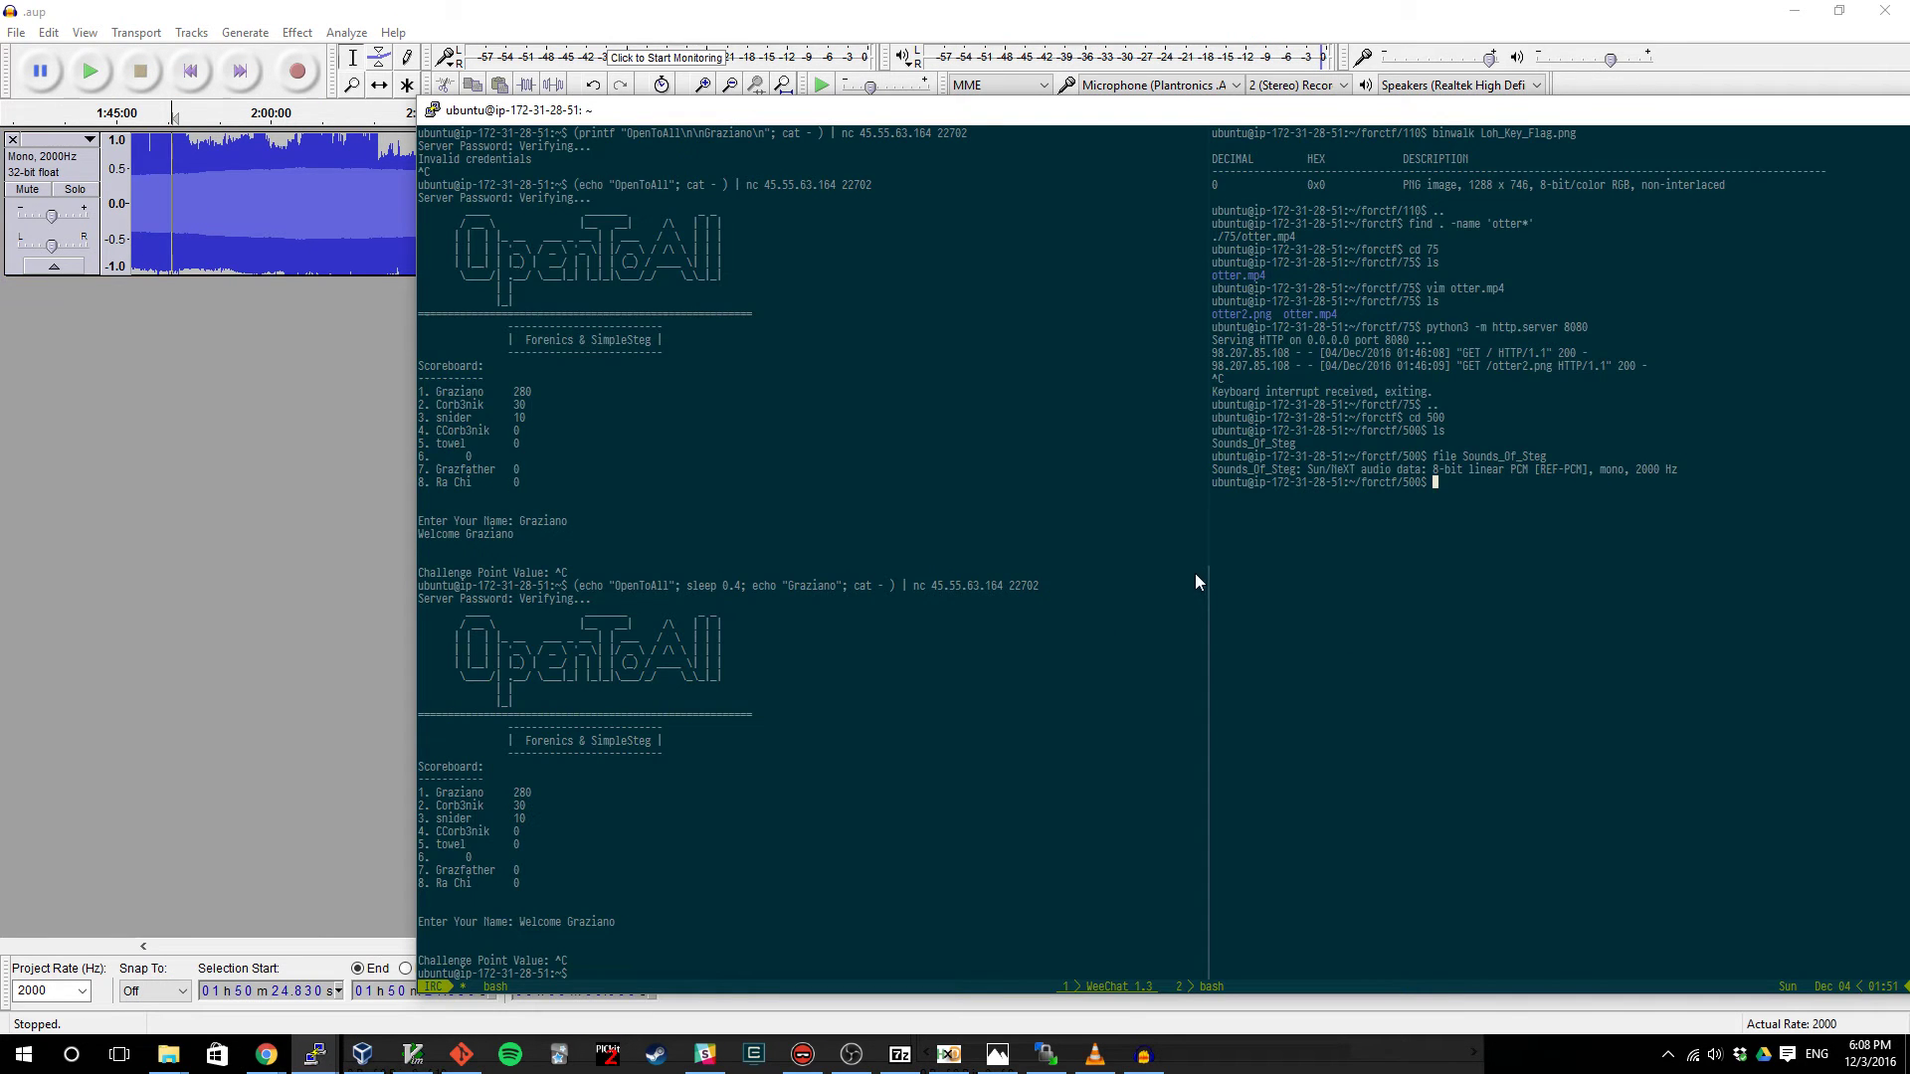
text(ls)
key(Return)
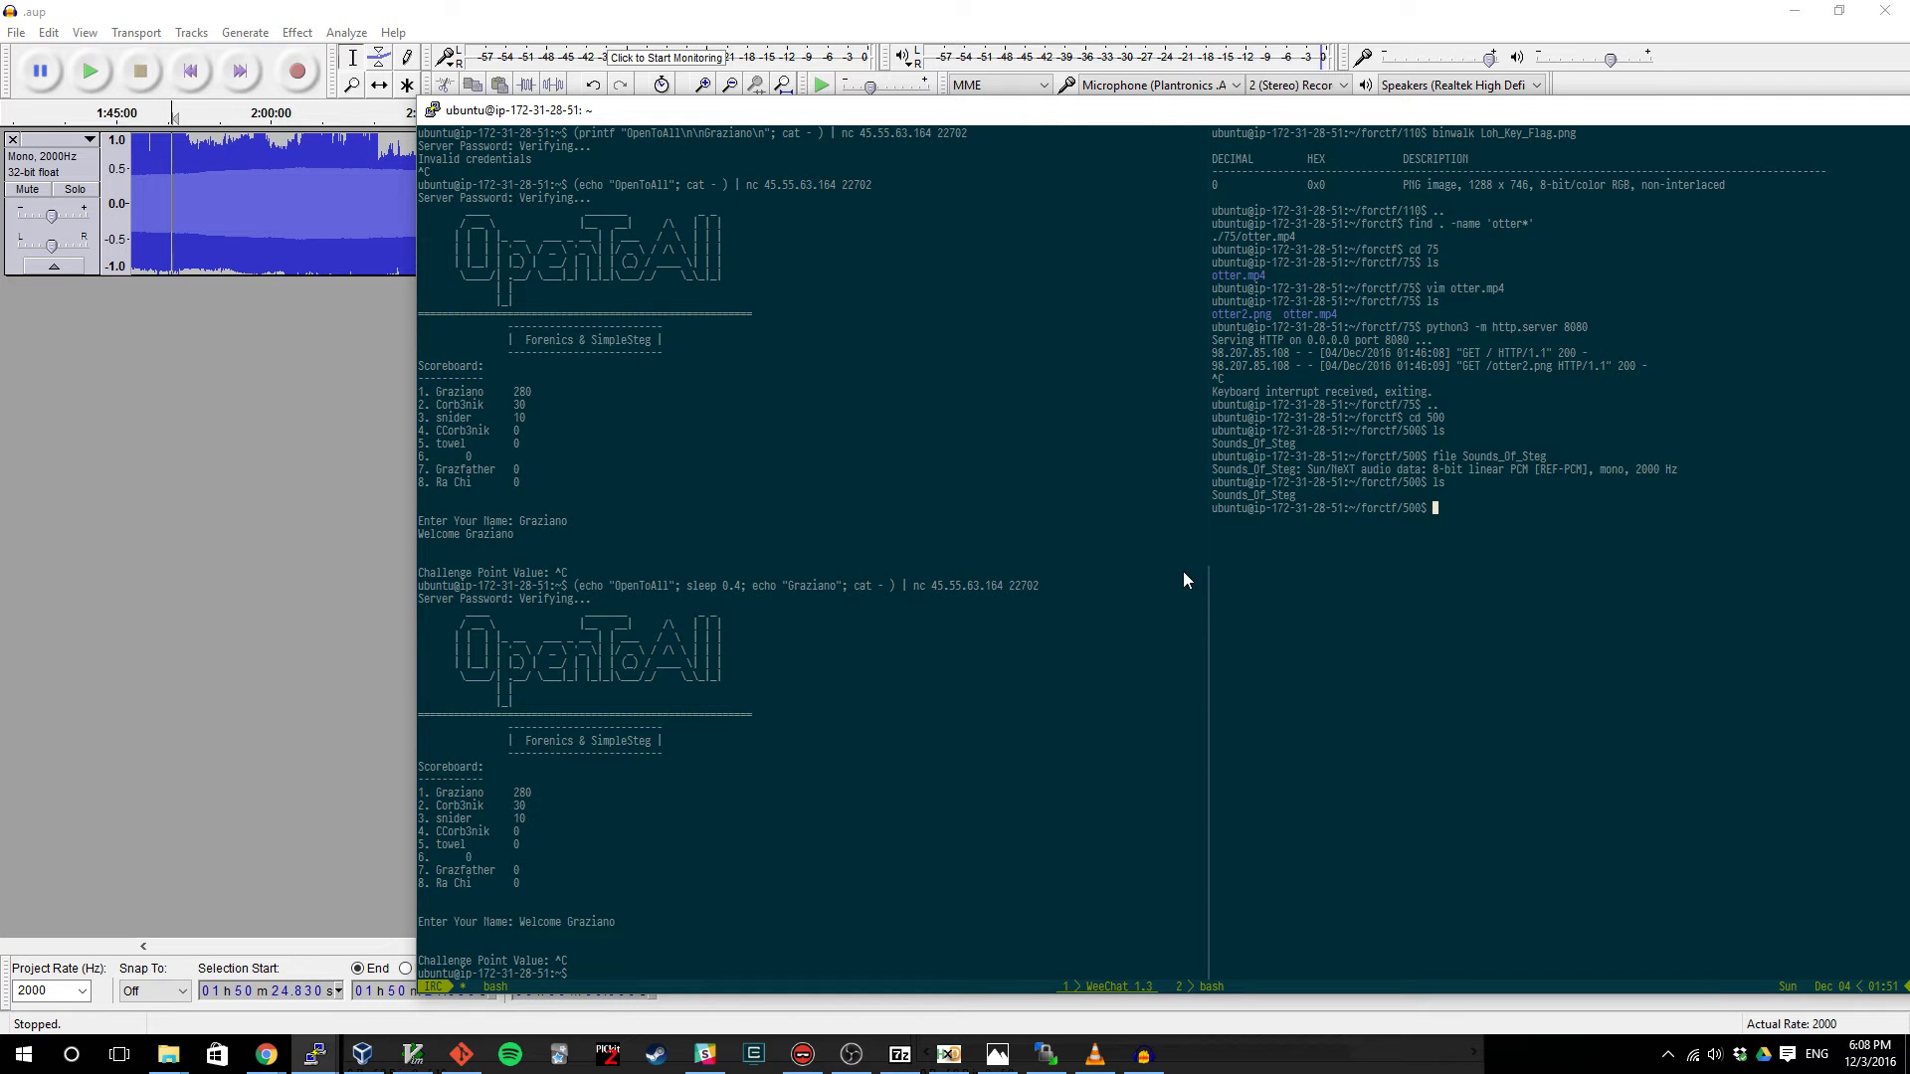
text(binwalk Sou)
key(Tab)
key(Return)
- Check the file type of Sounds_Of_Steg and list the folder in long format with human-readable sizes
text(file )
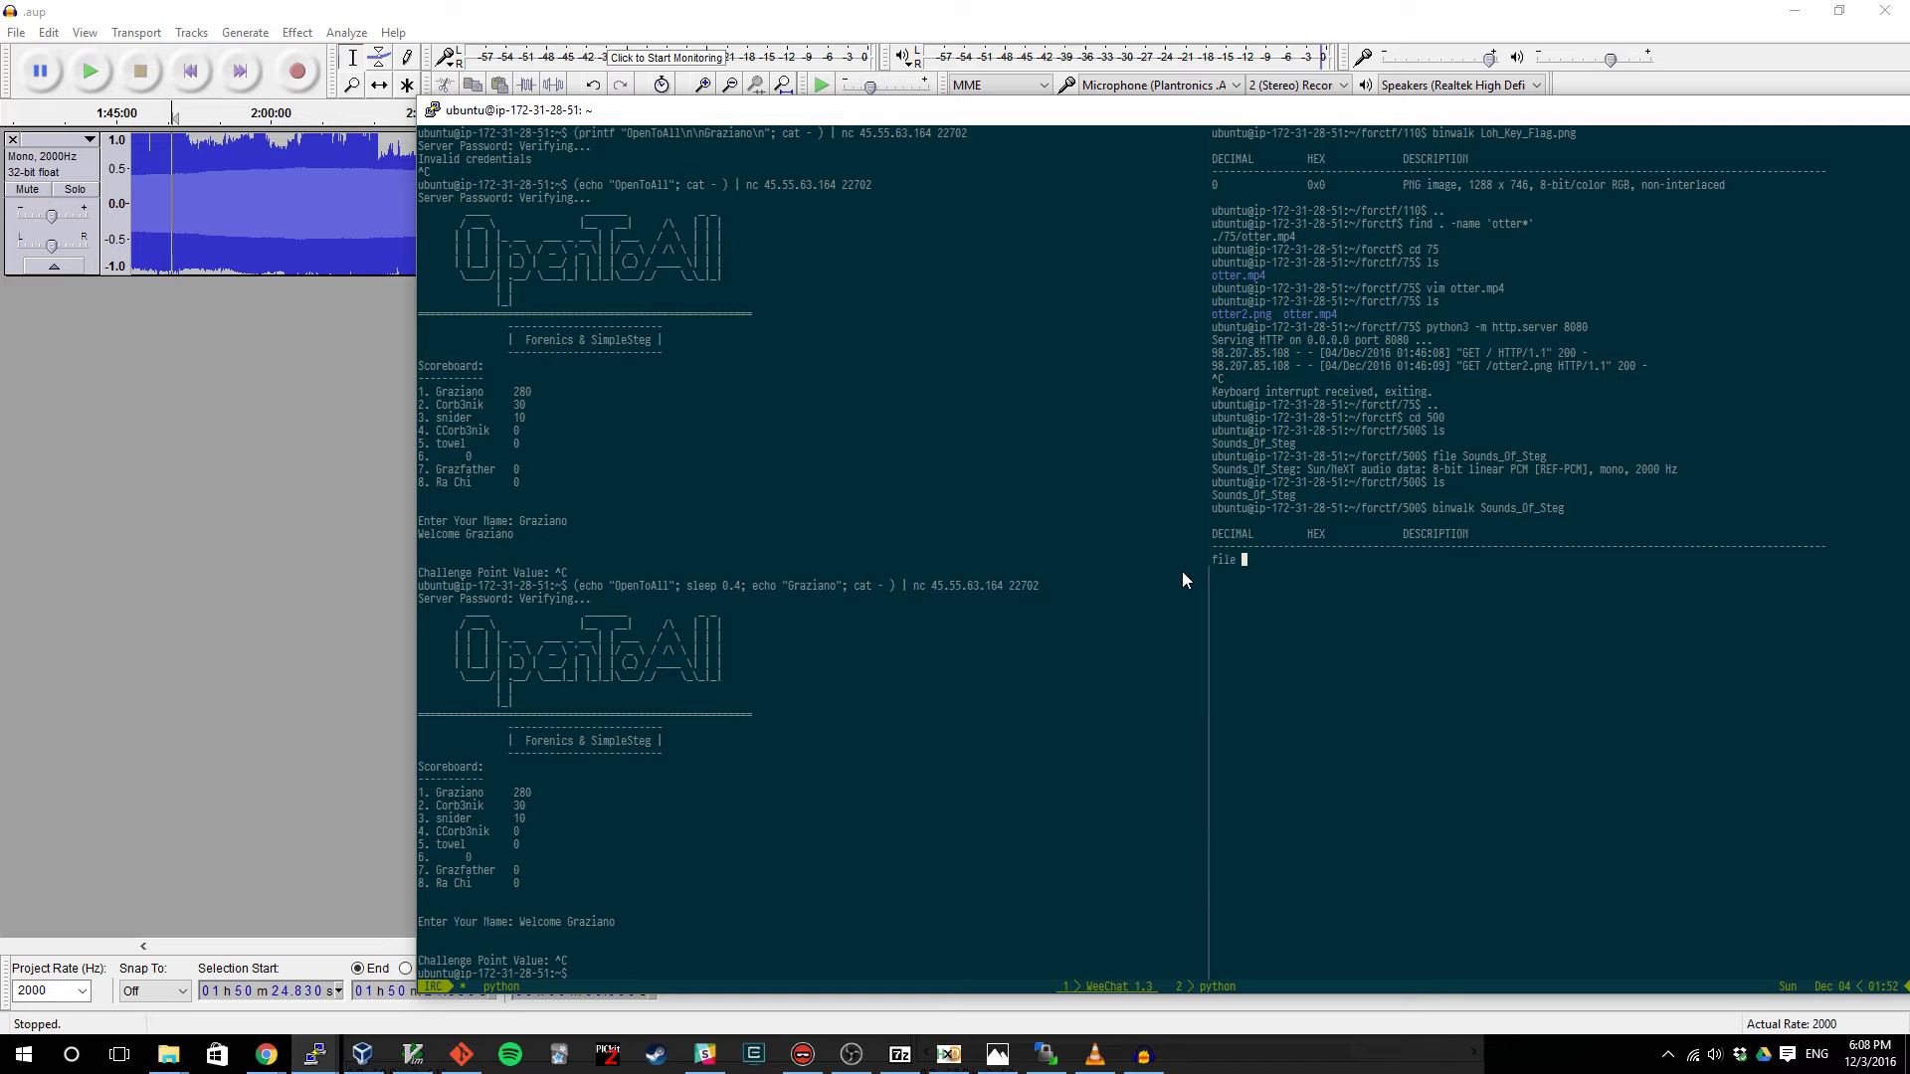
text(Soun)
key(Tab)
key(Tab)
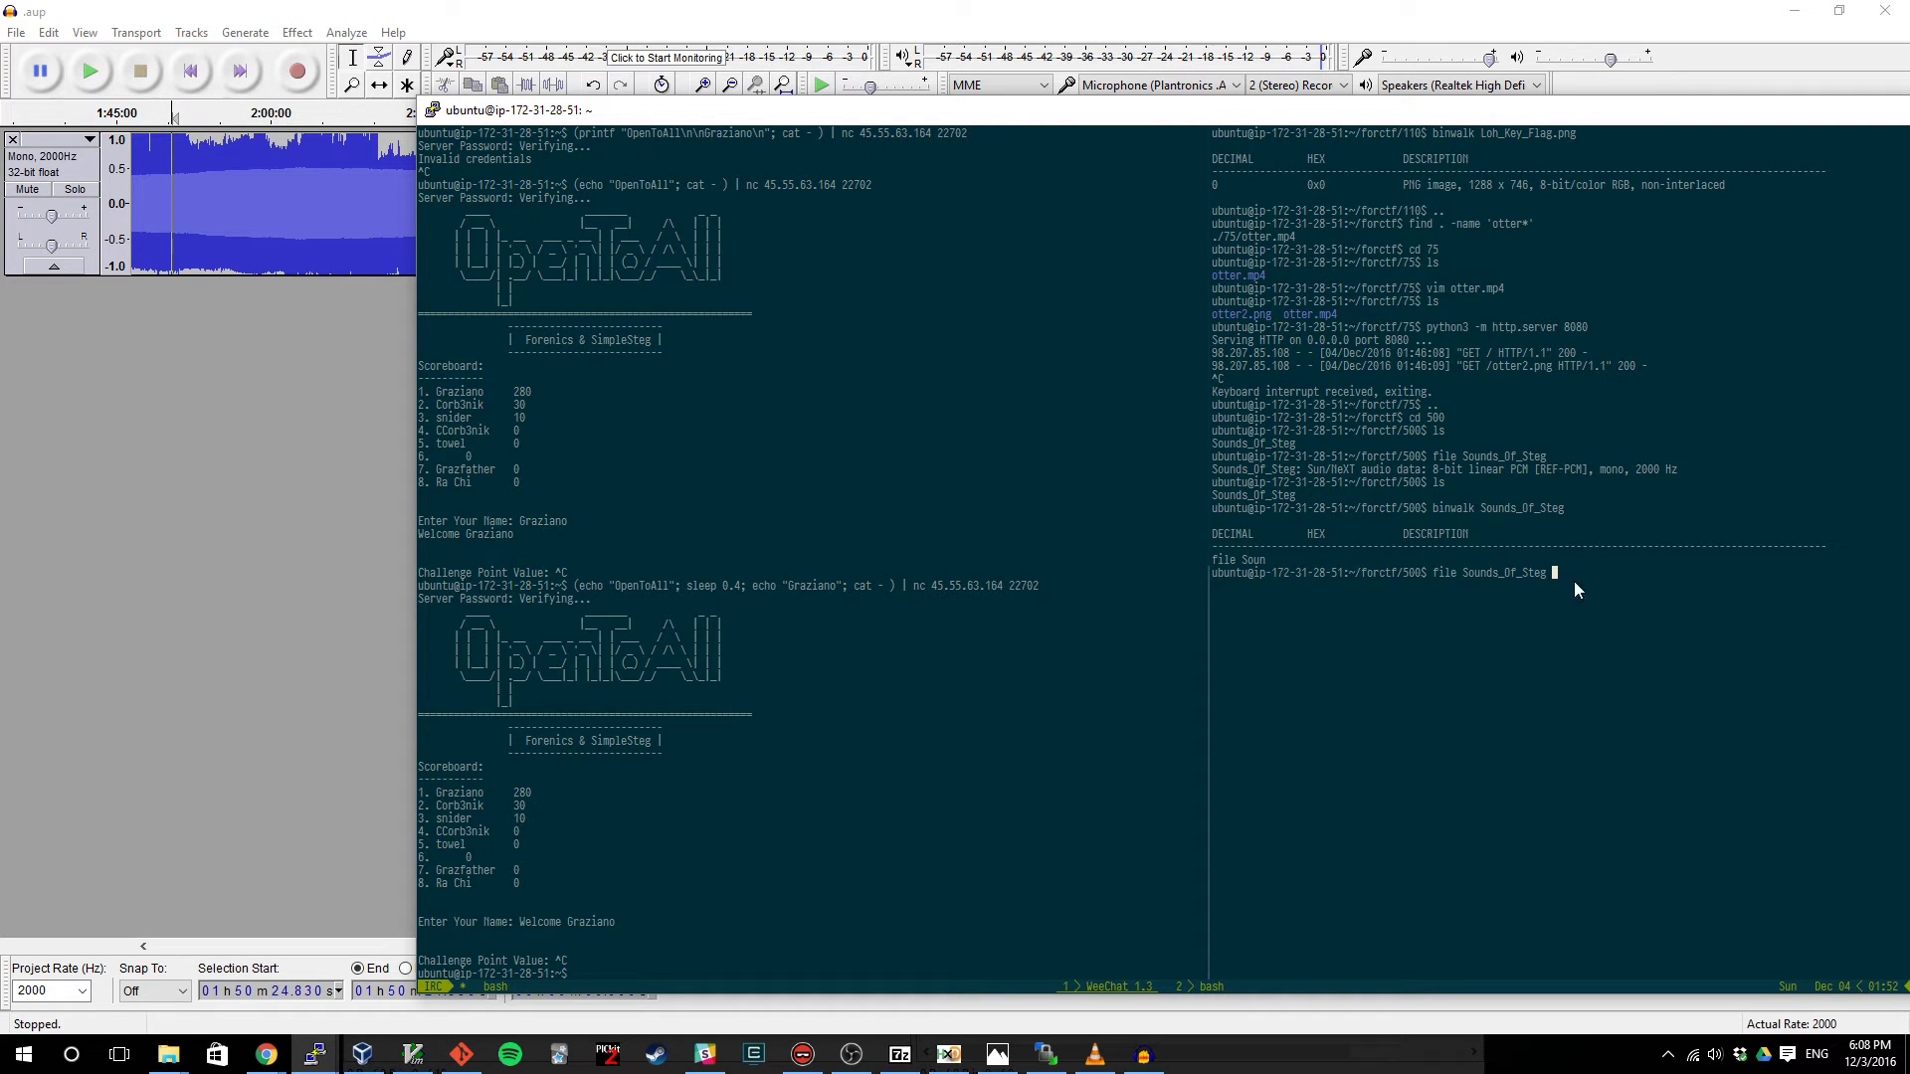
key(Return)
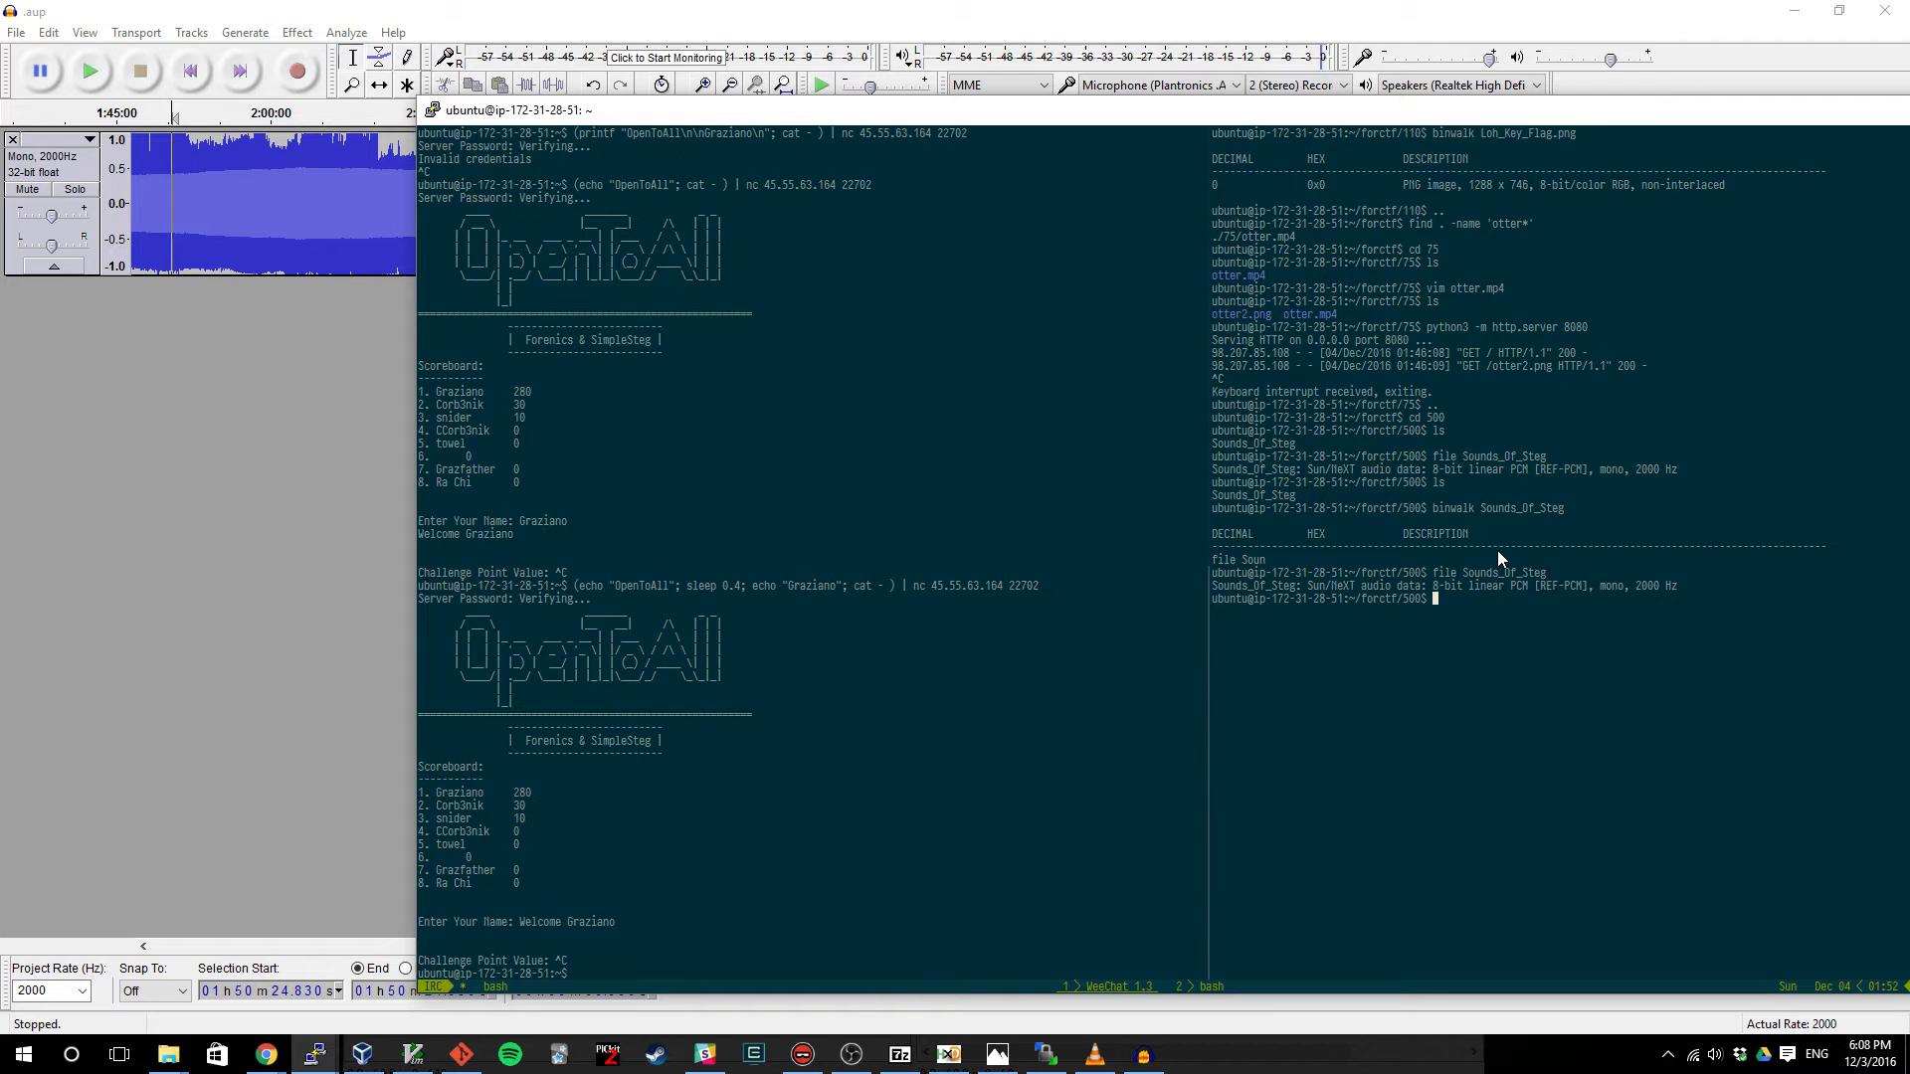
text(ls -lh)
key(Return)
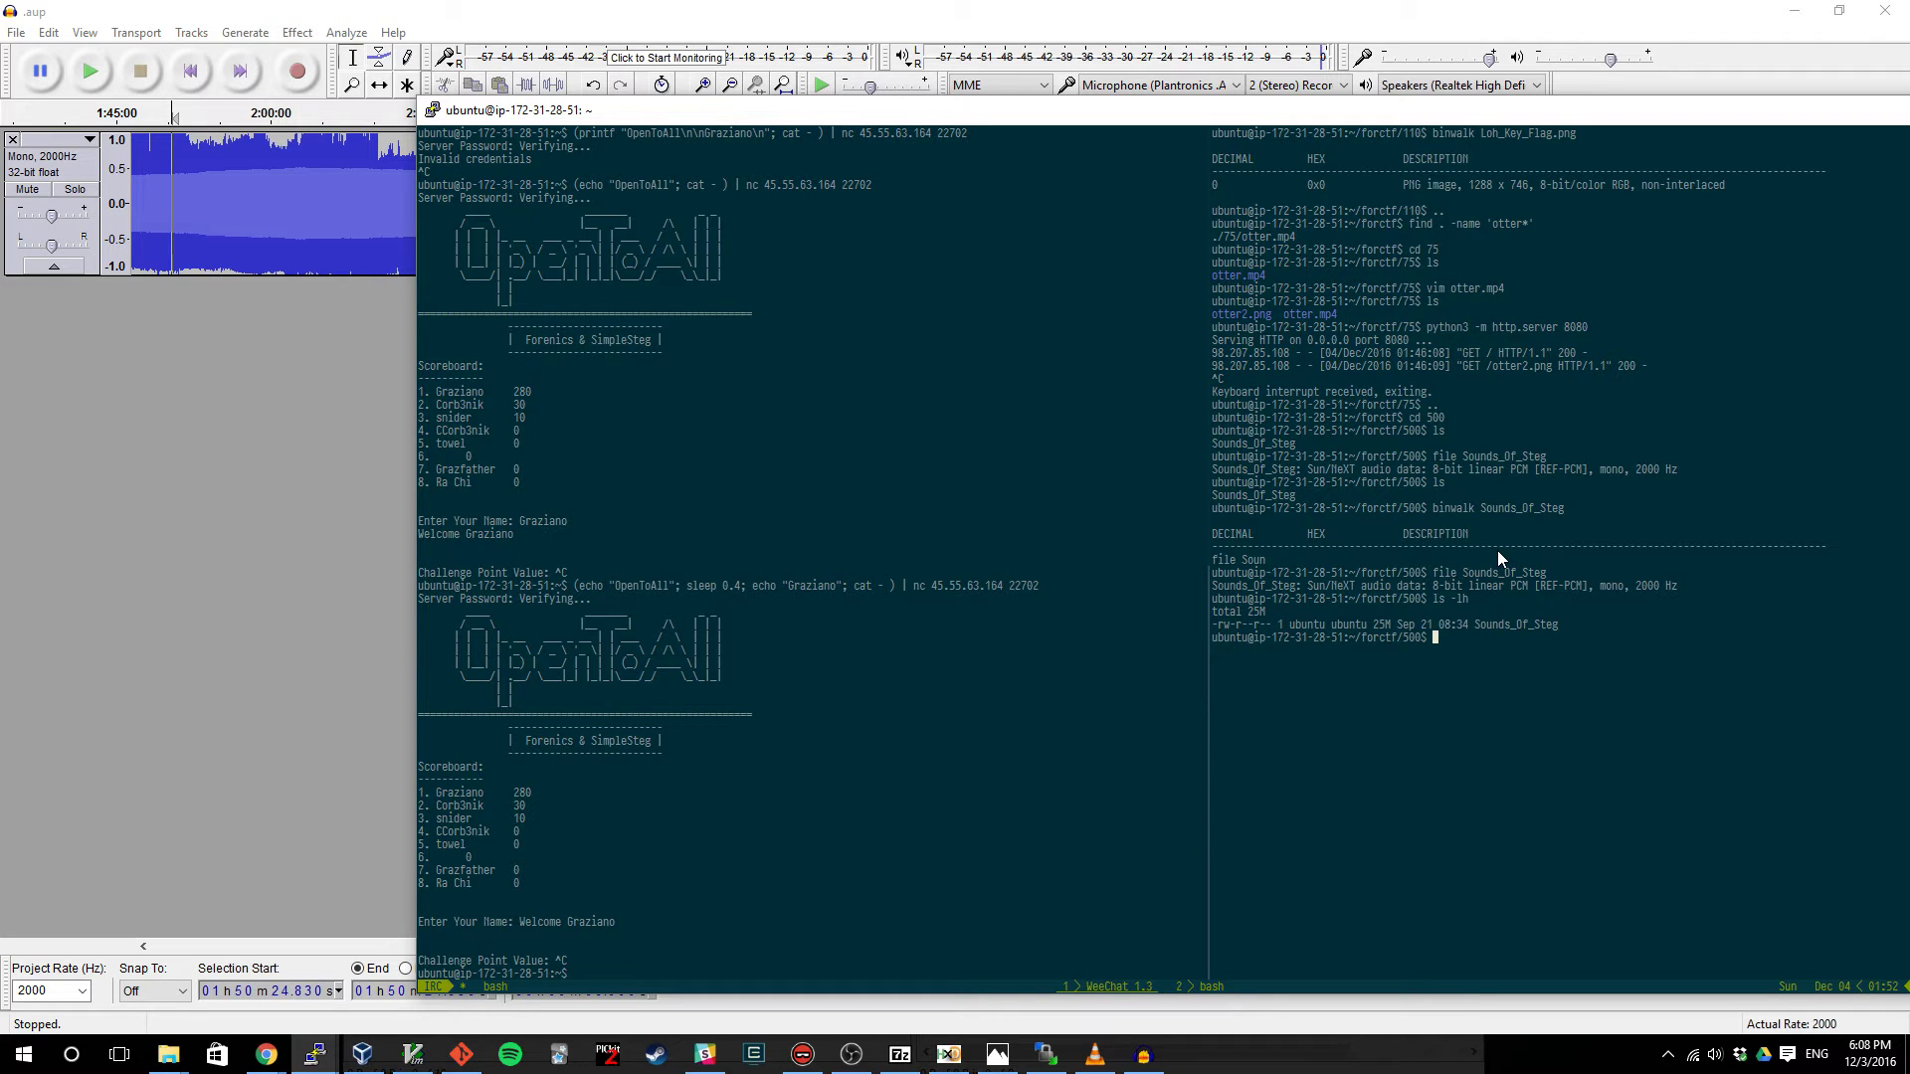
- Switch to File Explorer and browse the challenge folders 10 and 40 inside New folder
click(151, 337)
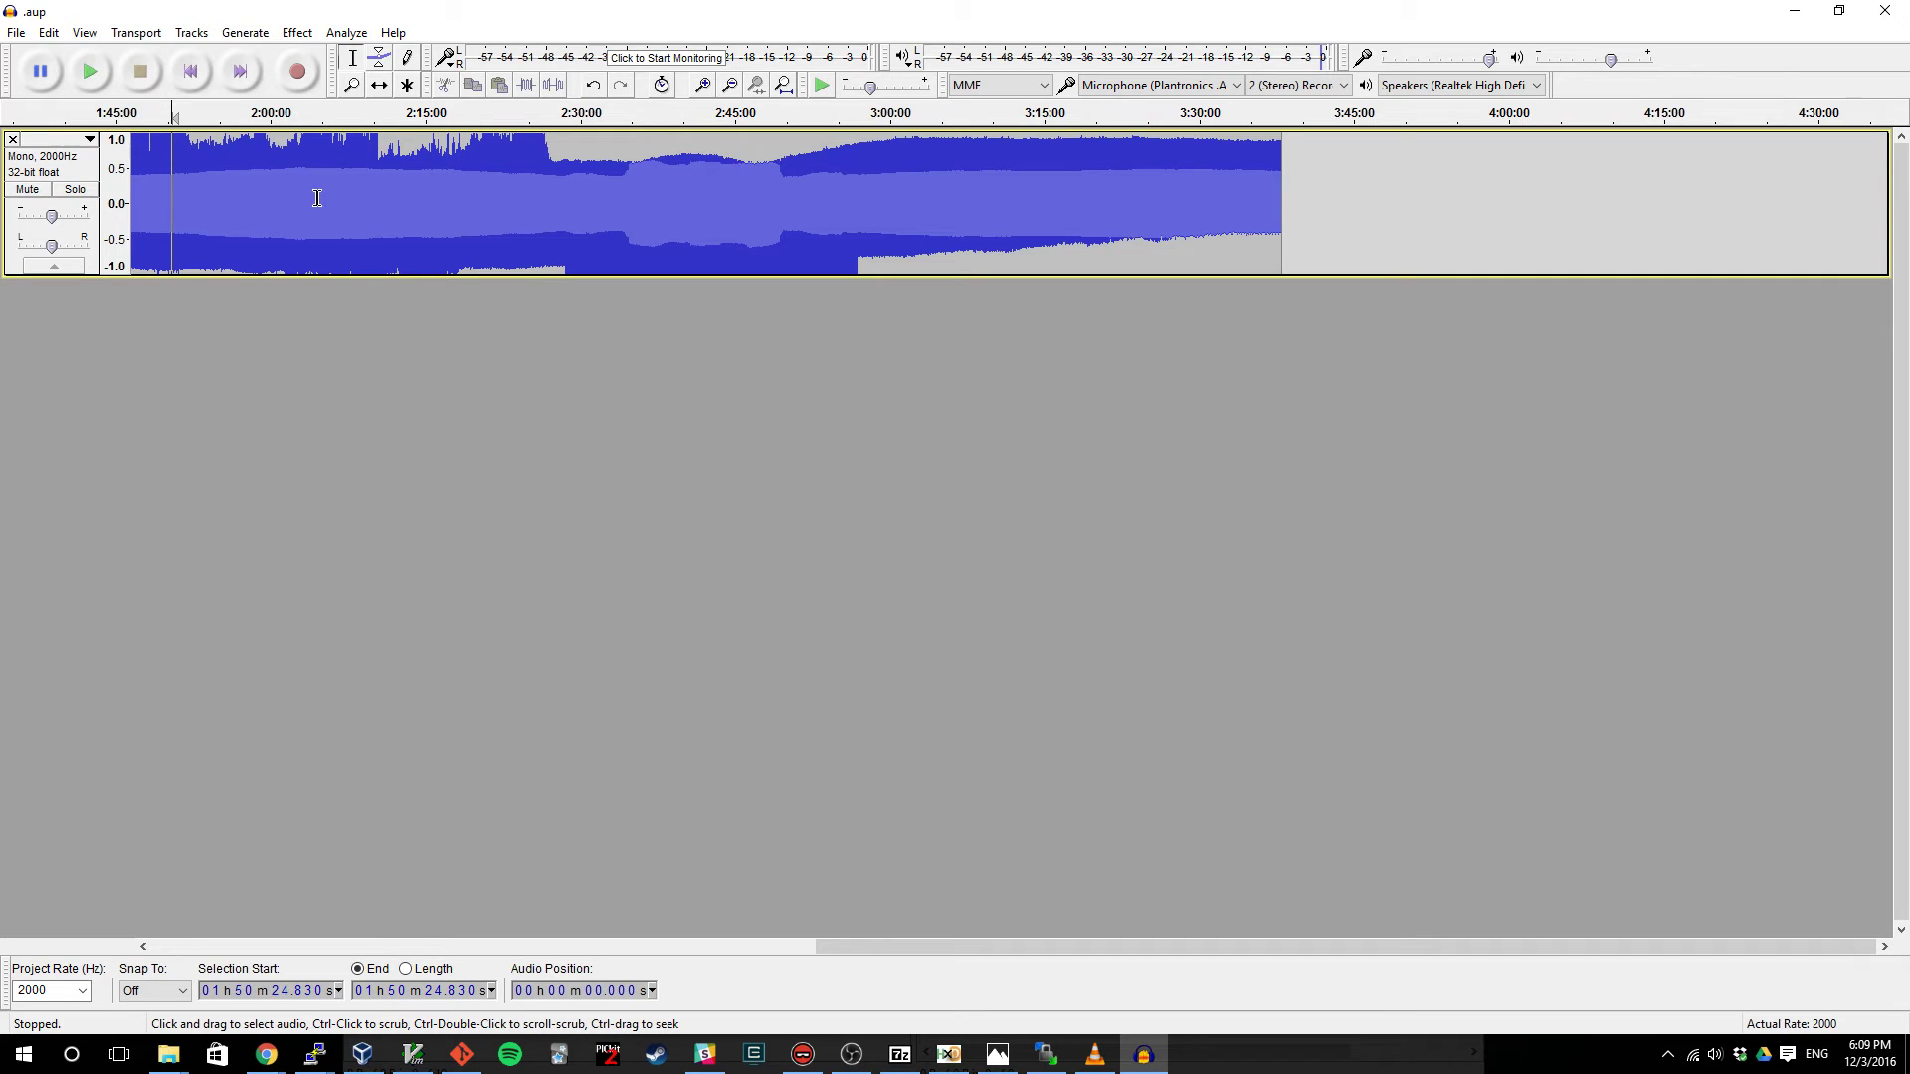
mouse_move(168, 1054)
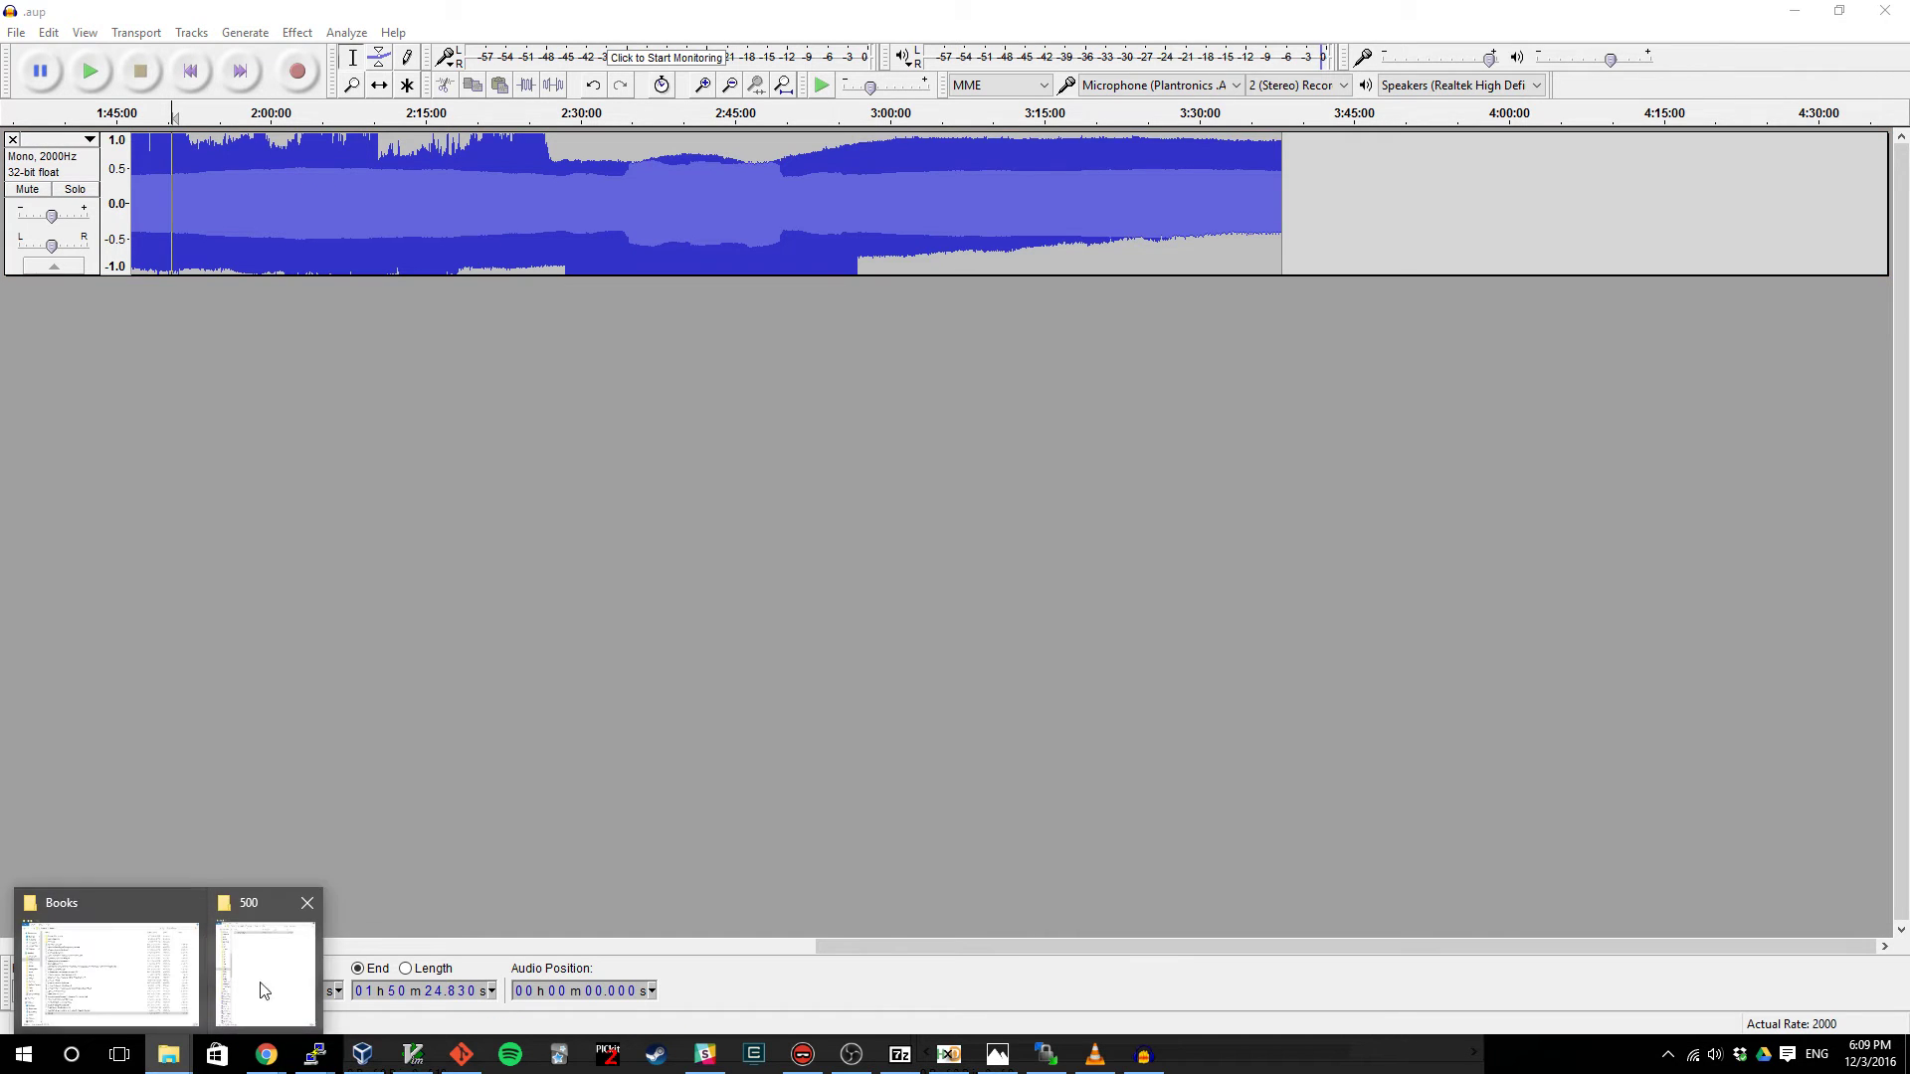
click(298, 964)
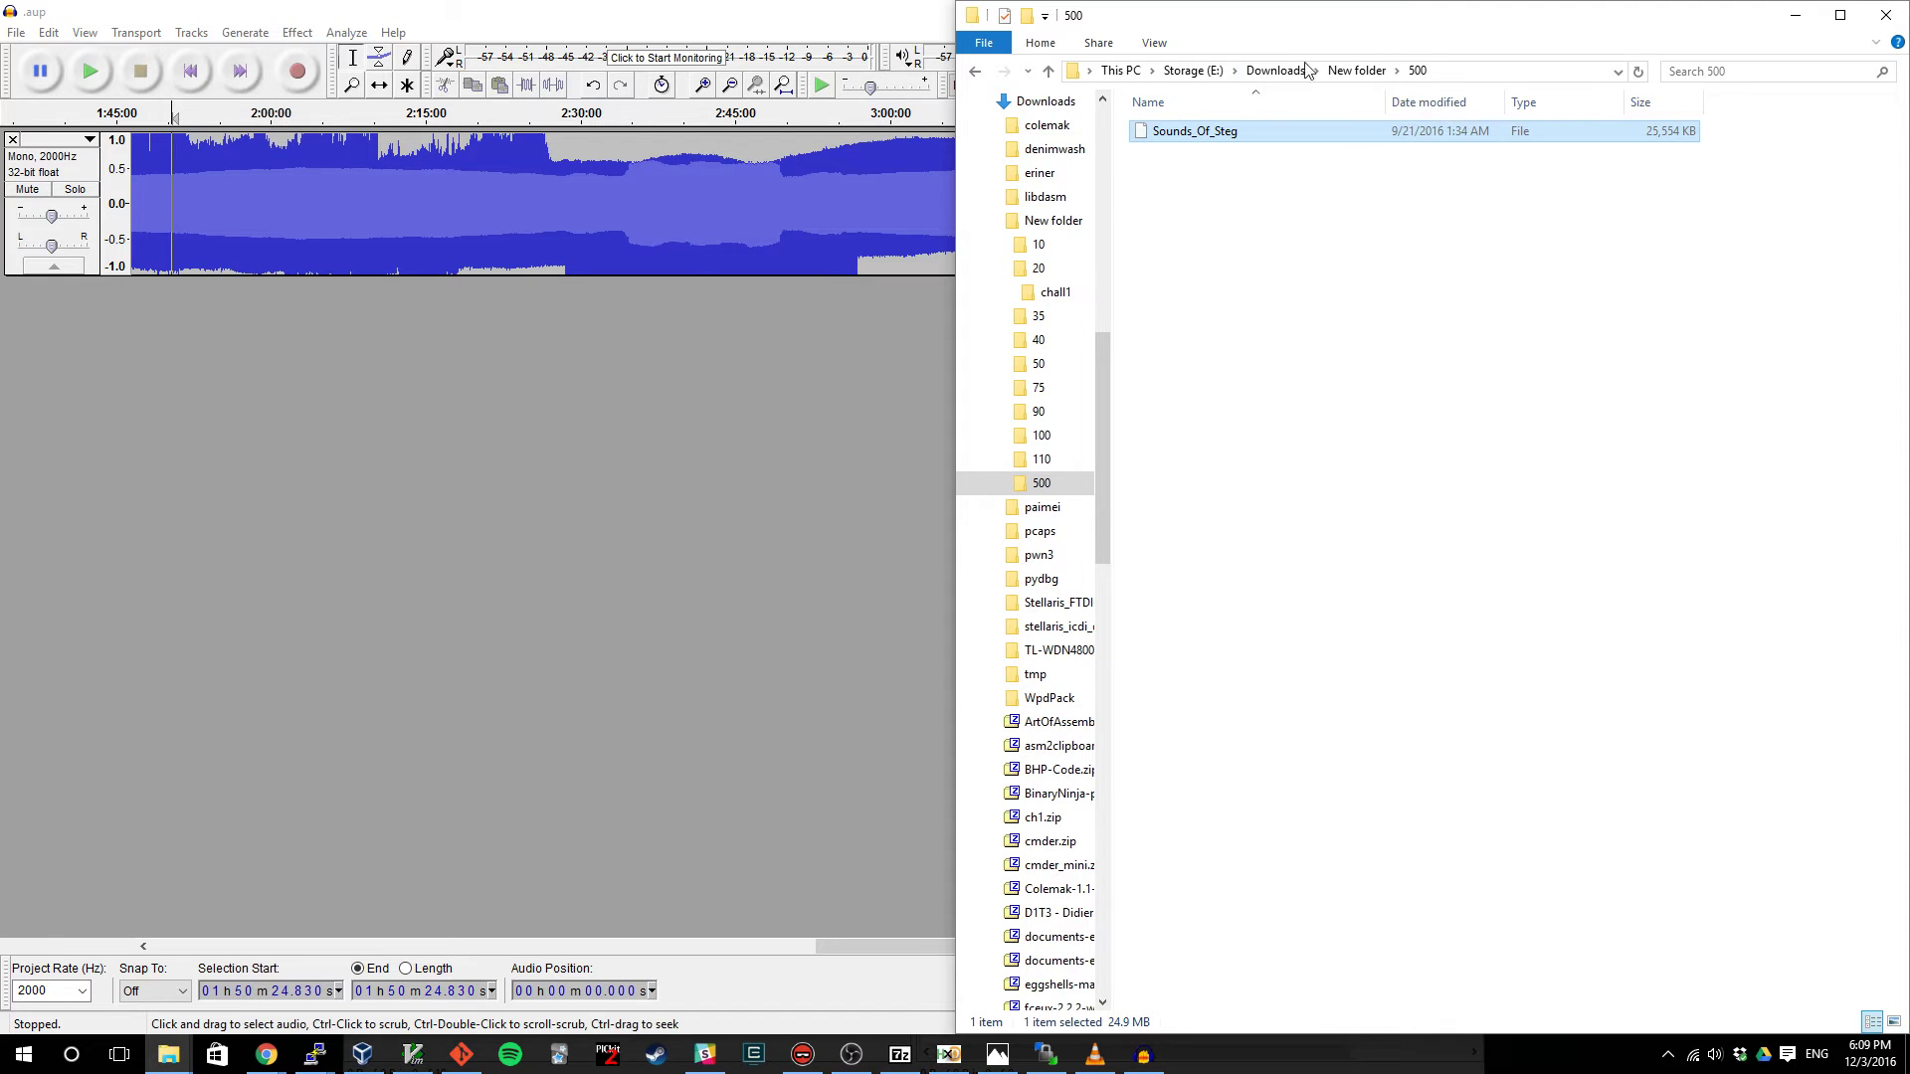
click(1365, 76)
double_click(1154, 133)
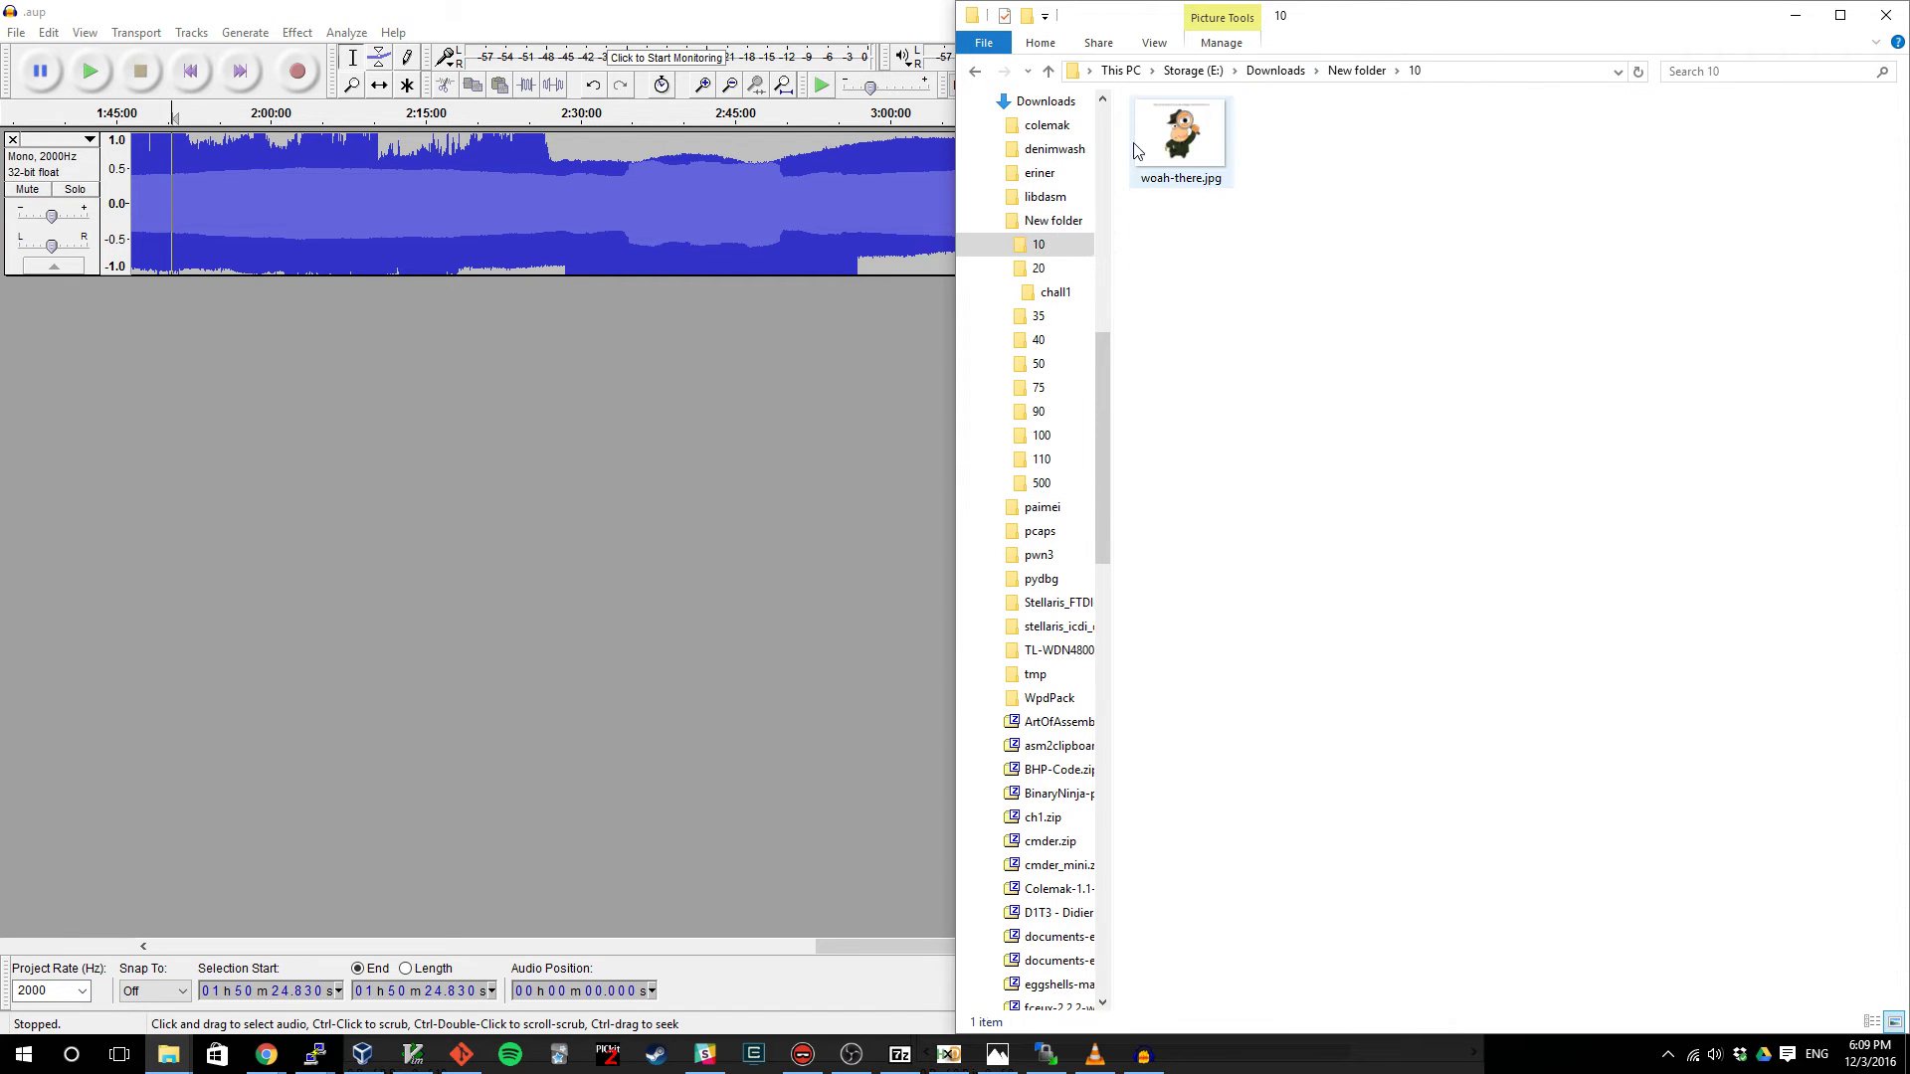
click(1363, 72)
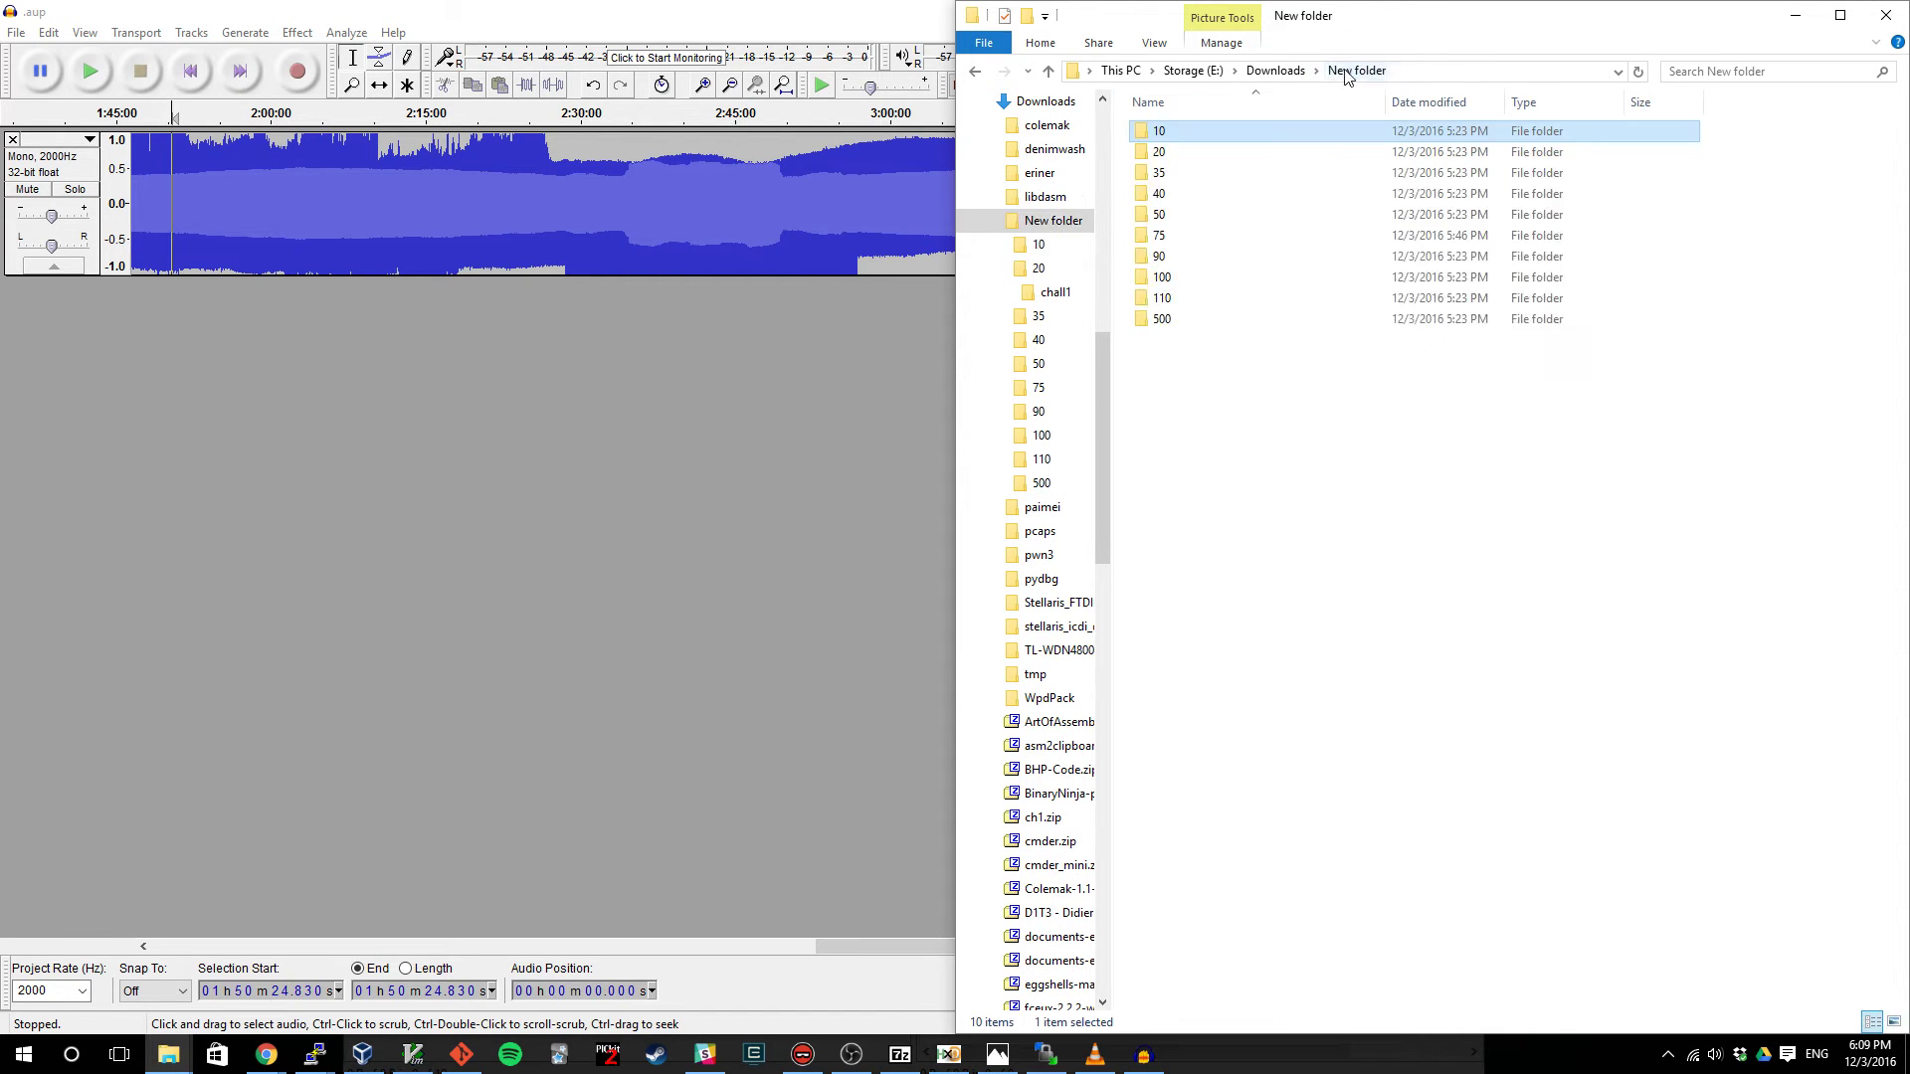
double_click(1135, 199)
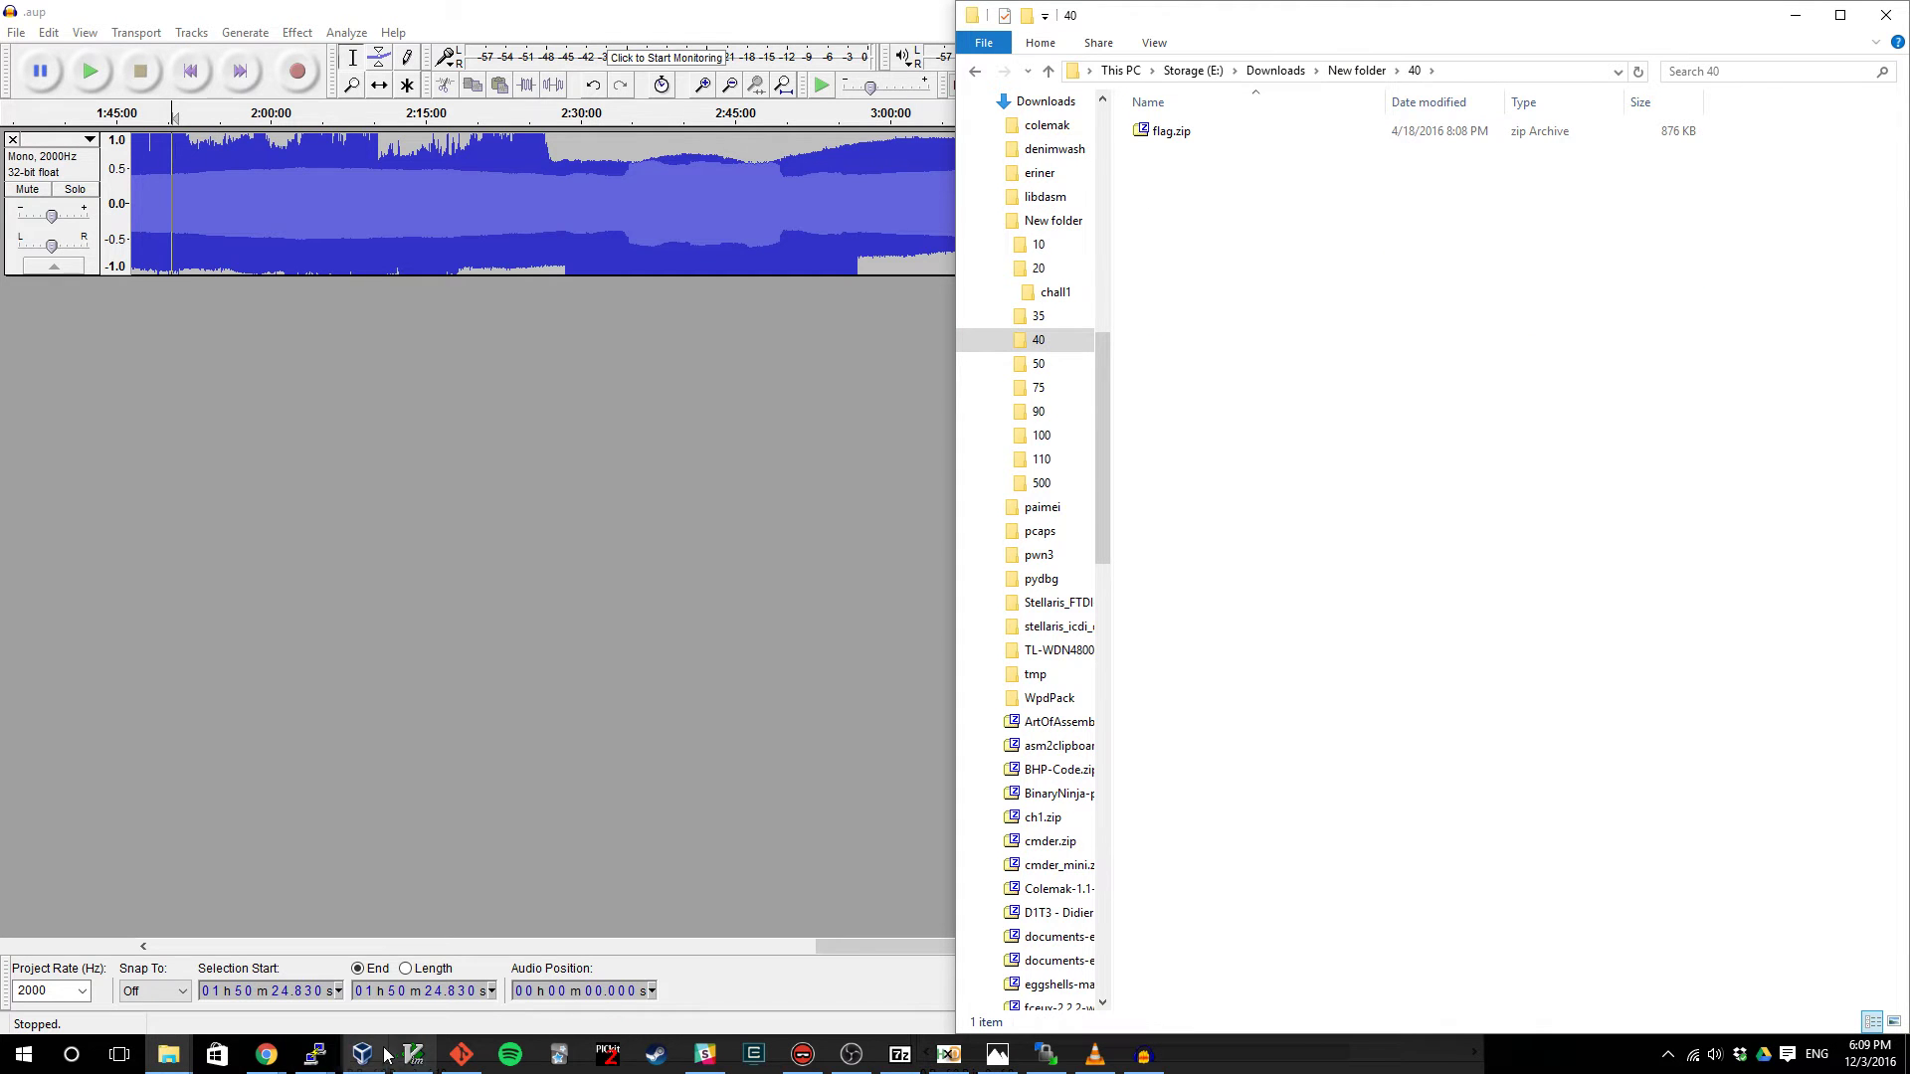
- Switch back to the PuTTY terminal and change from folder 500 to the sibling folder 40
click(323, 1057)
click(273, 939)
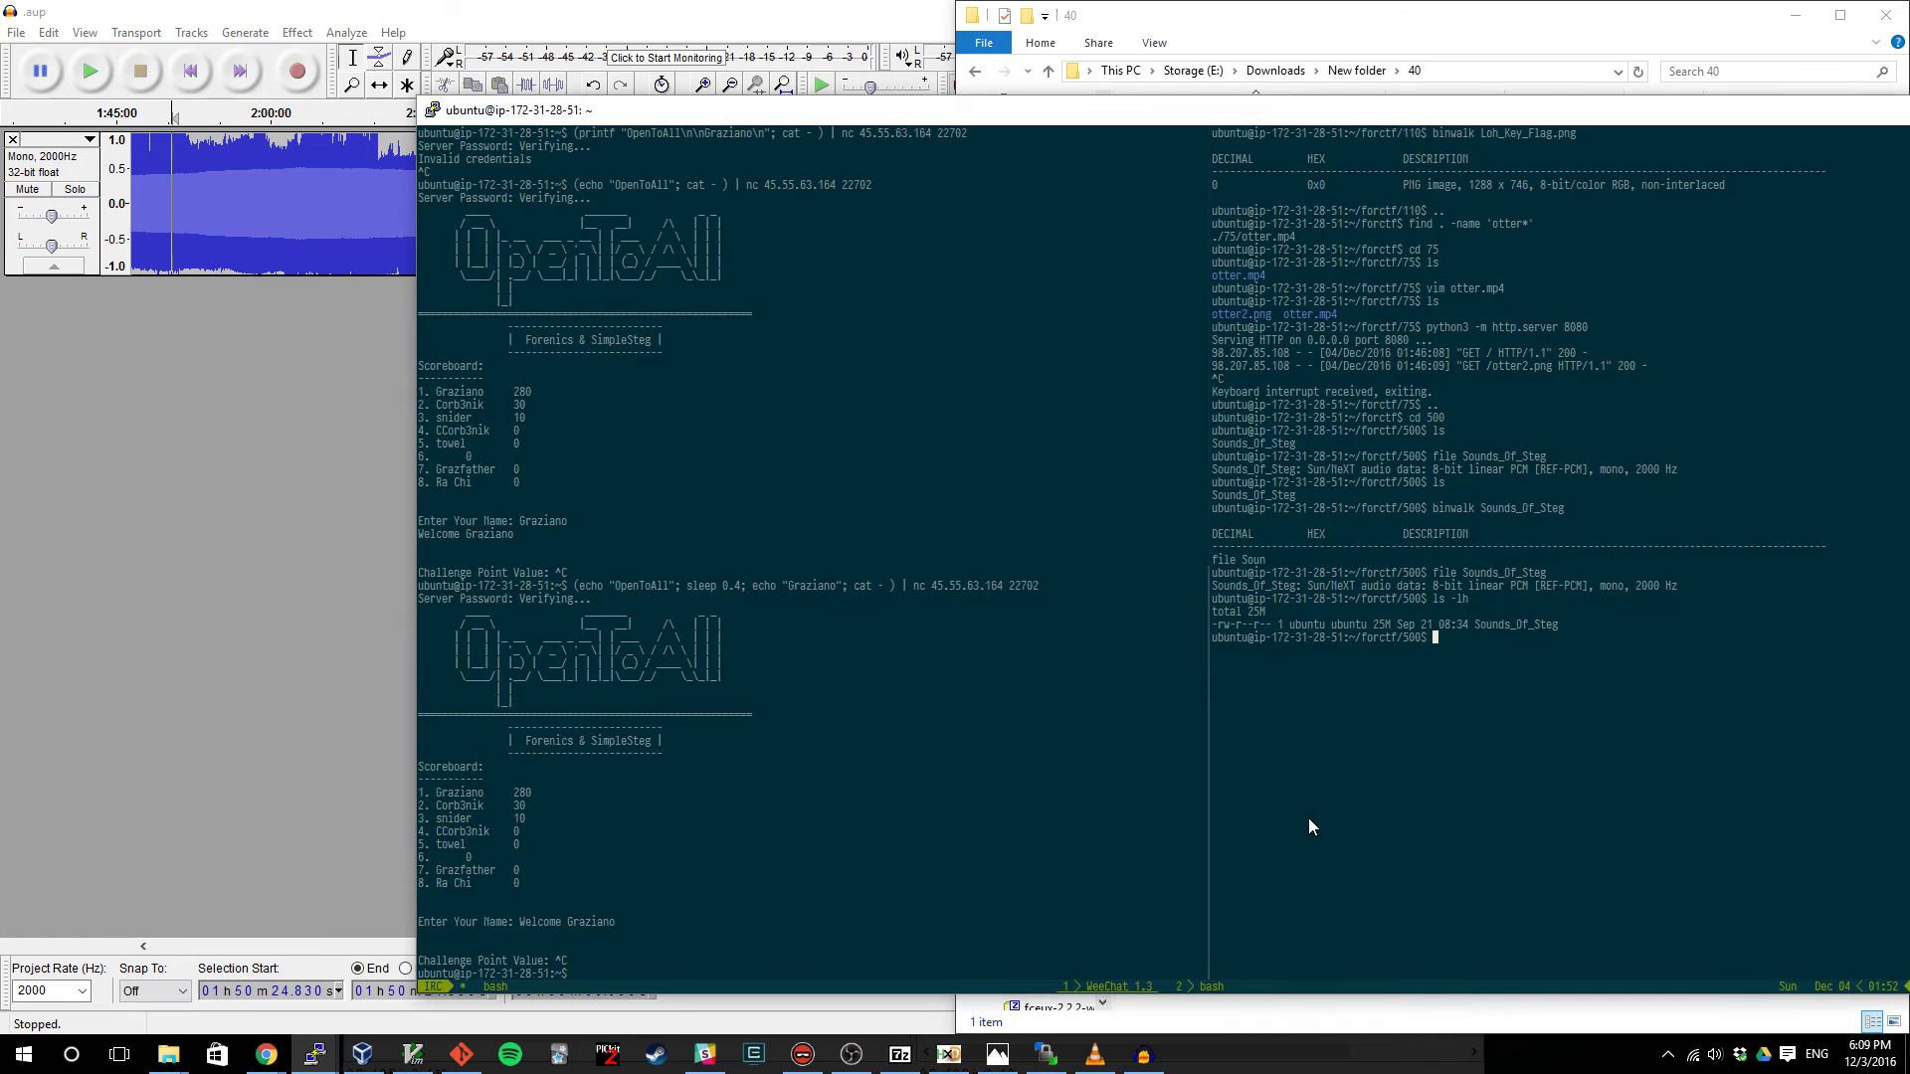
text(..)
key(Return)
text(cd 4)
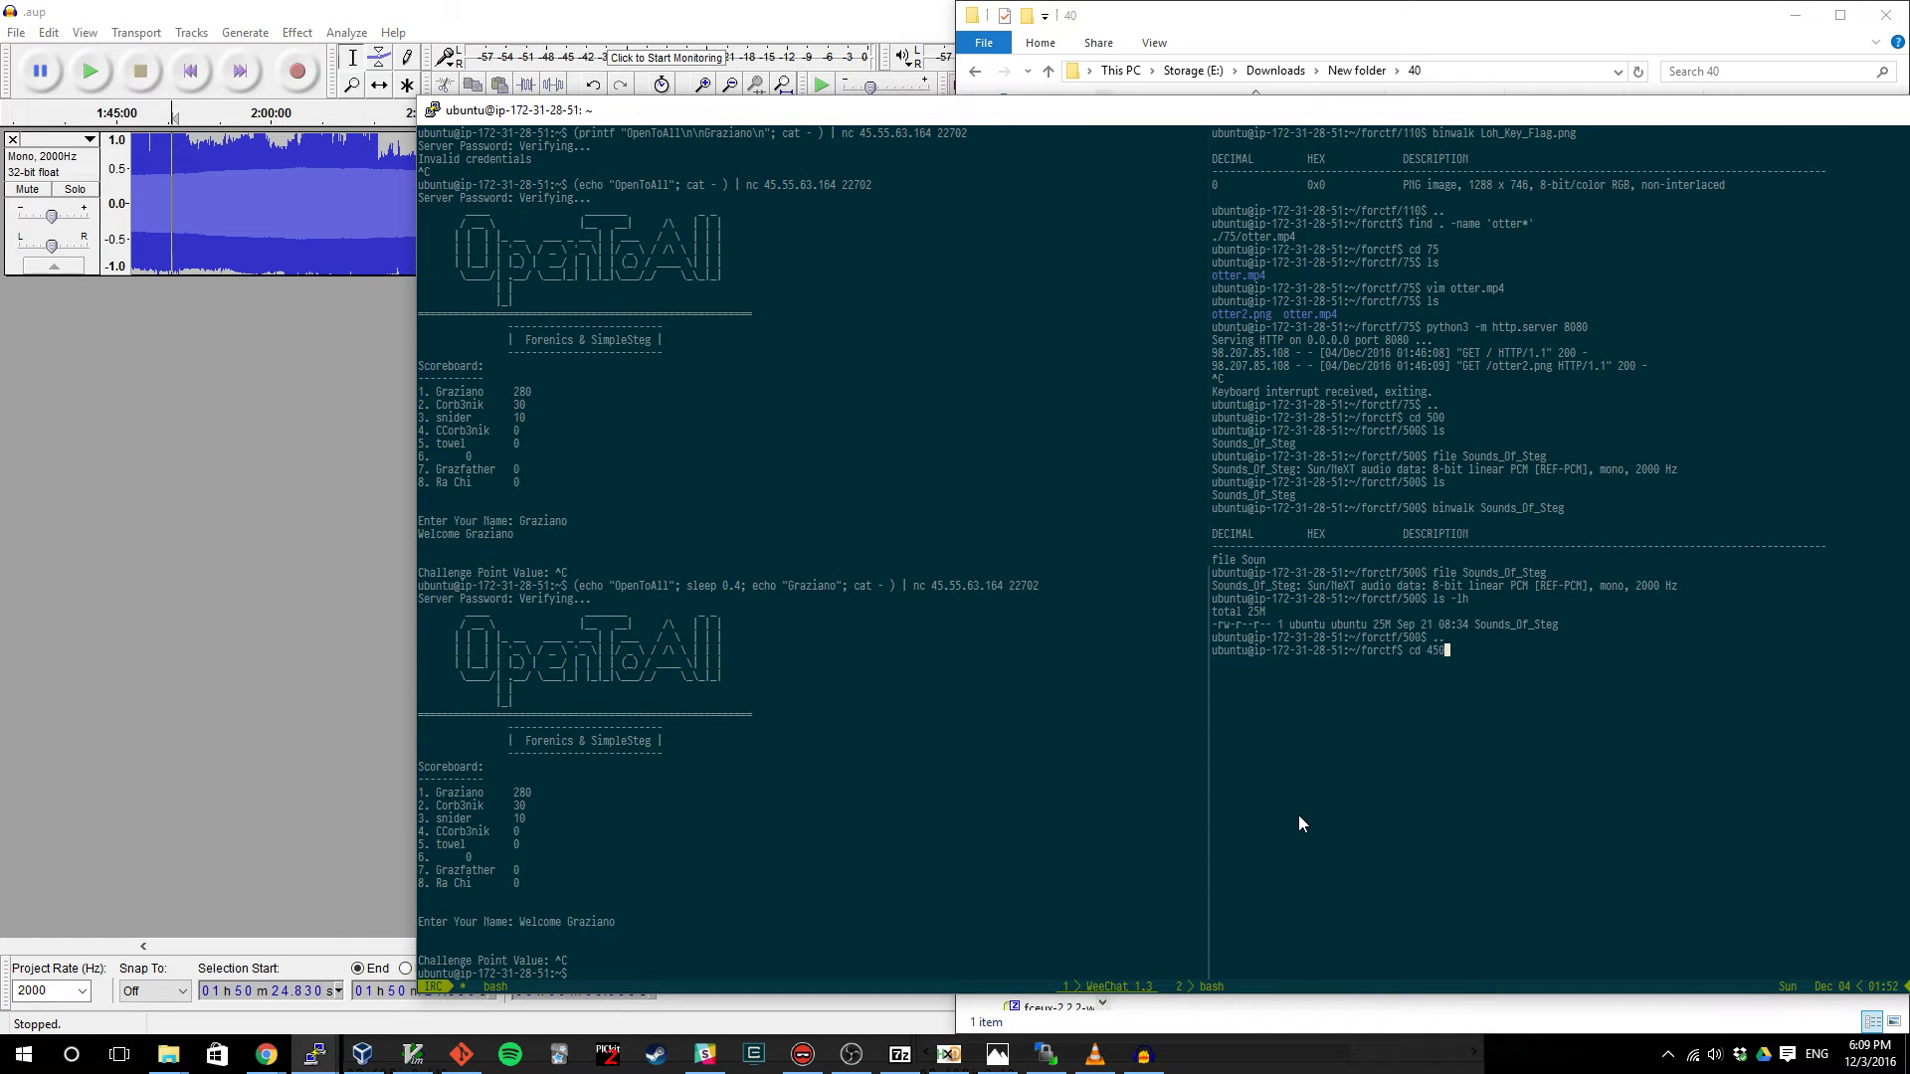
text(0)
key(Return)
- Change to folder 50 in the terminal and list its files
text(cd ..)
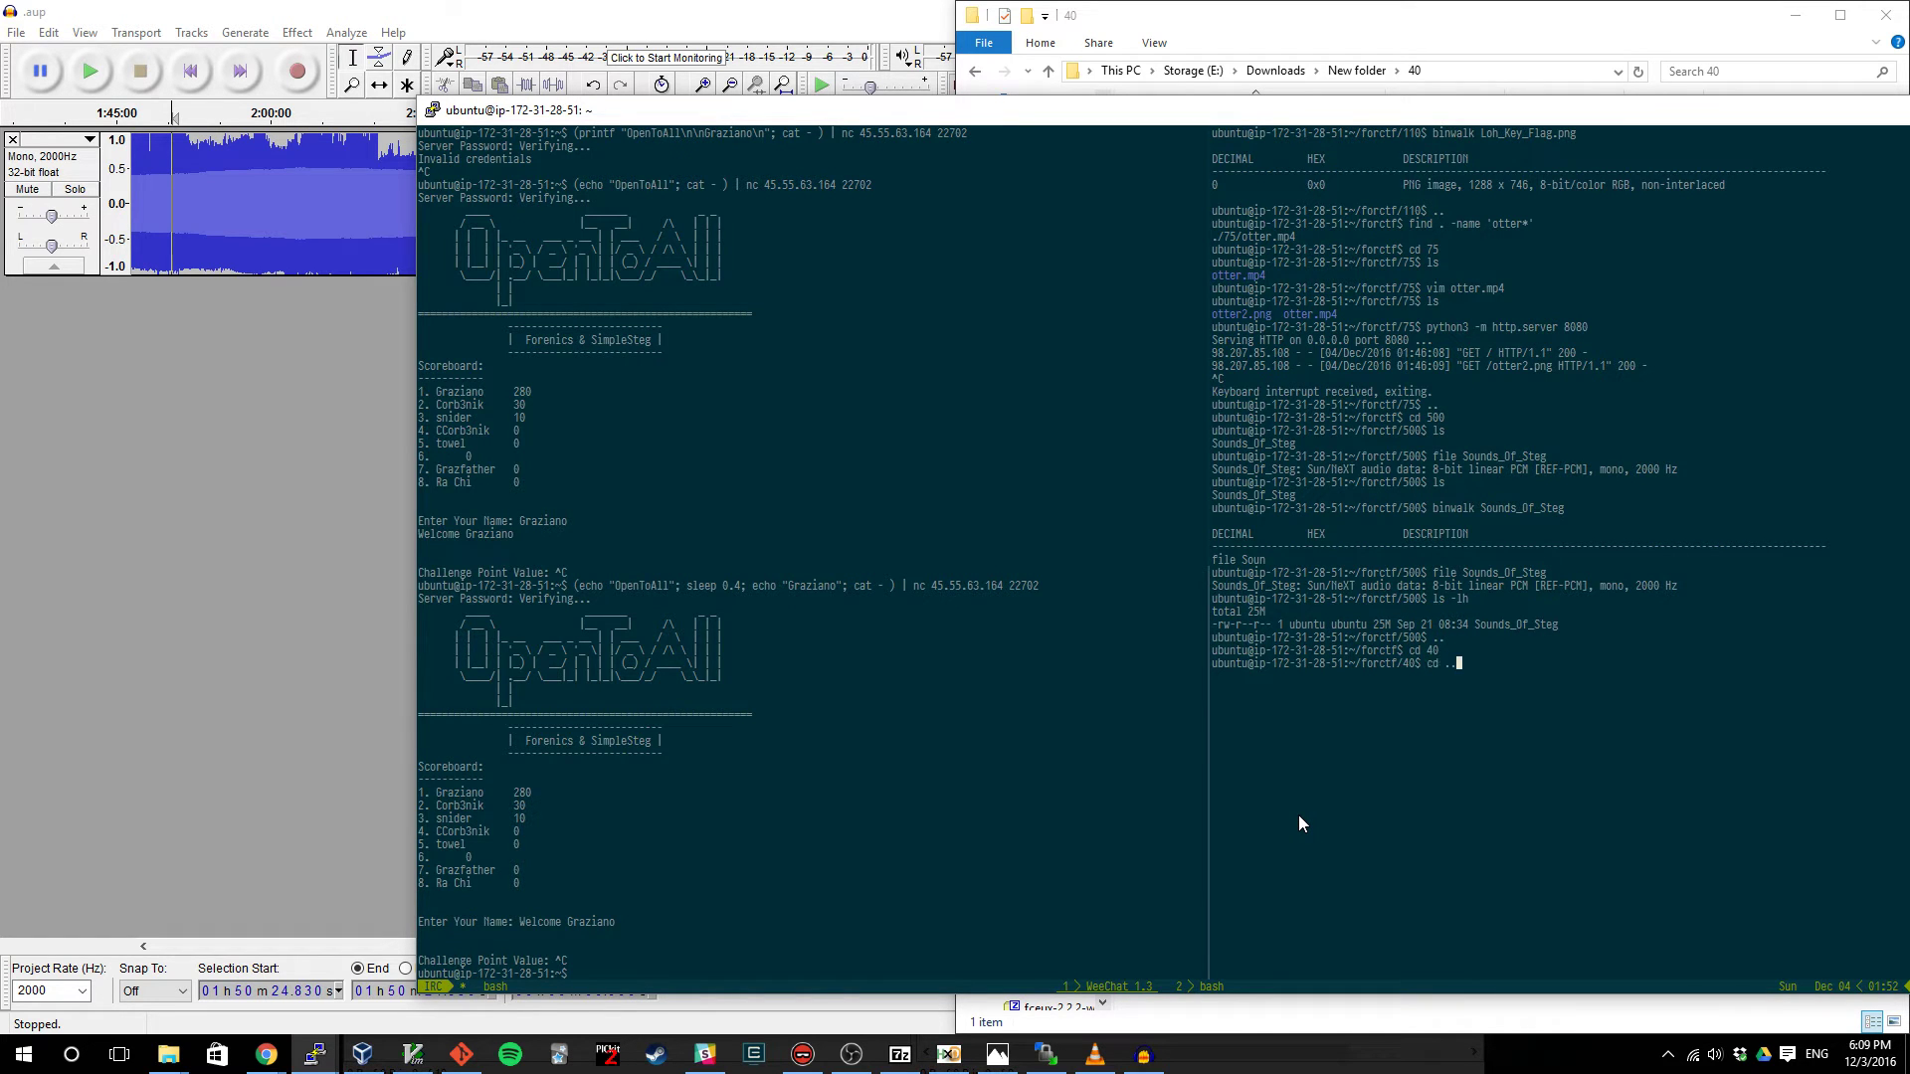
key(Return)
text(cd 50)
key(Return)
text(ls)
key(Return)
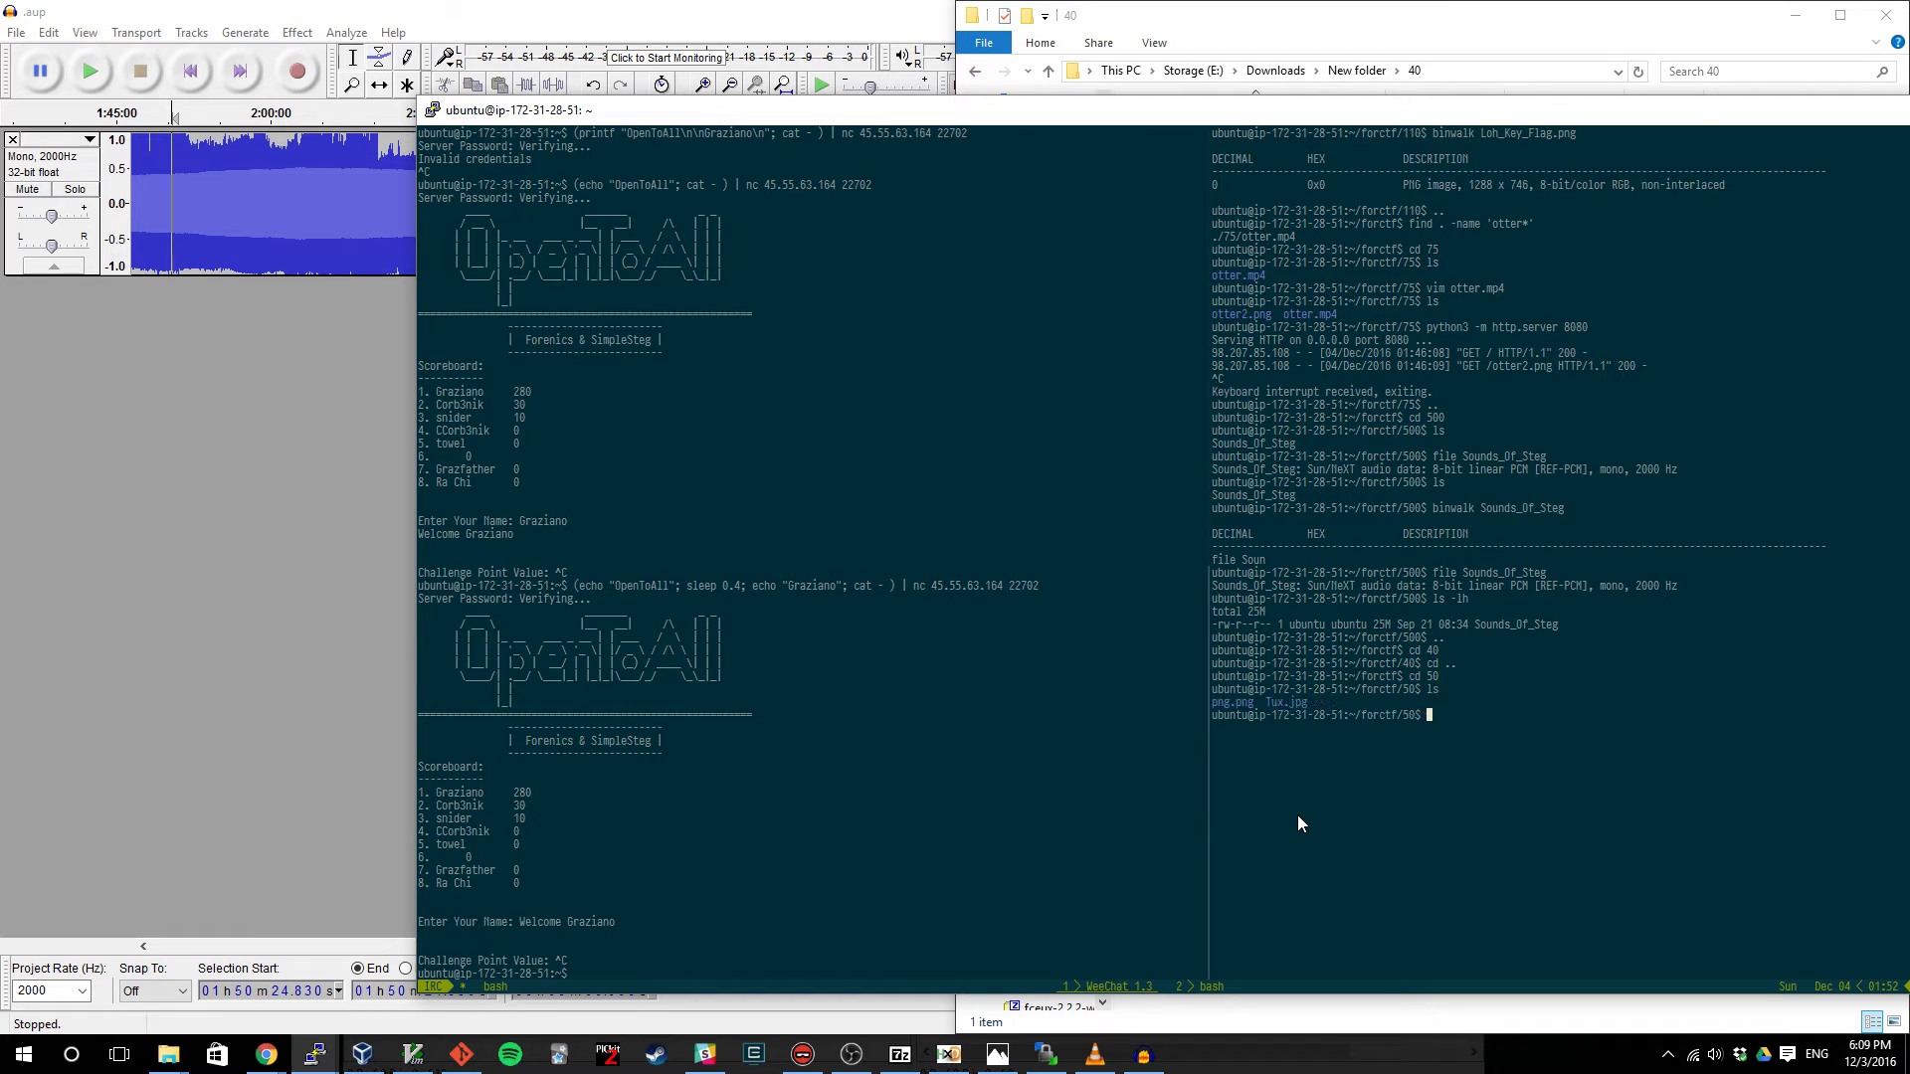
- Return to the forctf directory and find all files matching *.zip beneath it
text(..)
key(Return)
text(cd u)
key(BackSpace)
key(BackSpace)
key(BackSpace)
key(BackSpace)
text(.)
key(BackSpace)
text(find . -name)
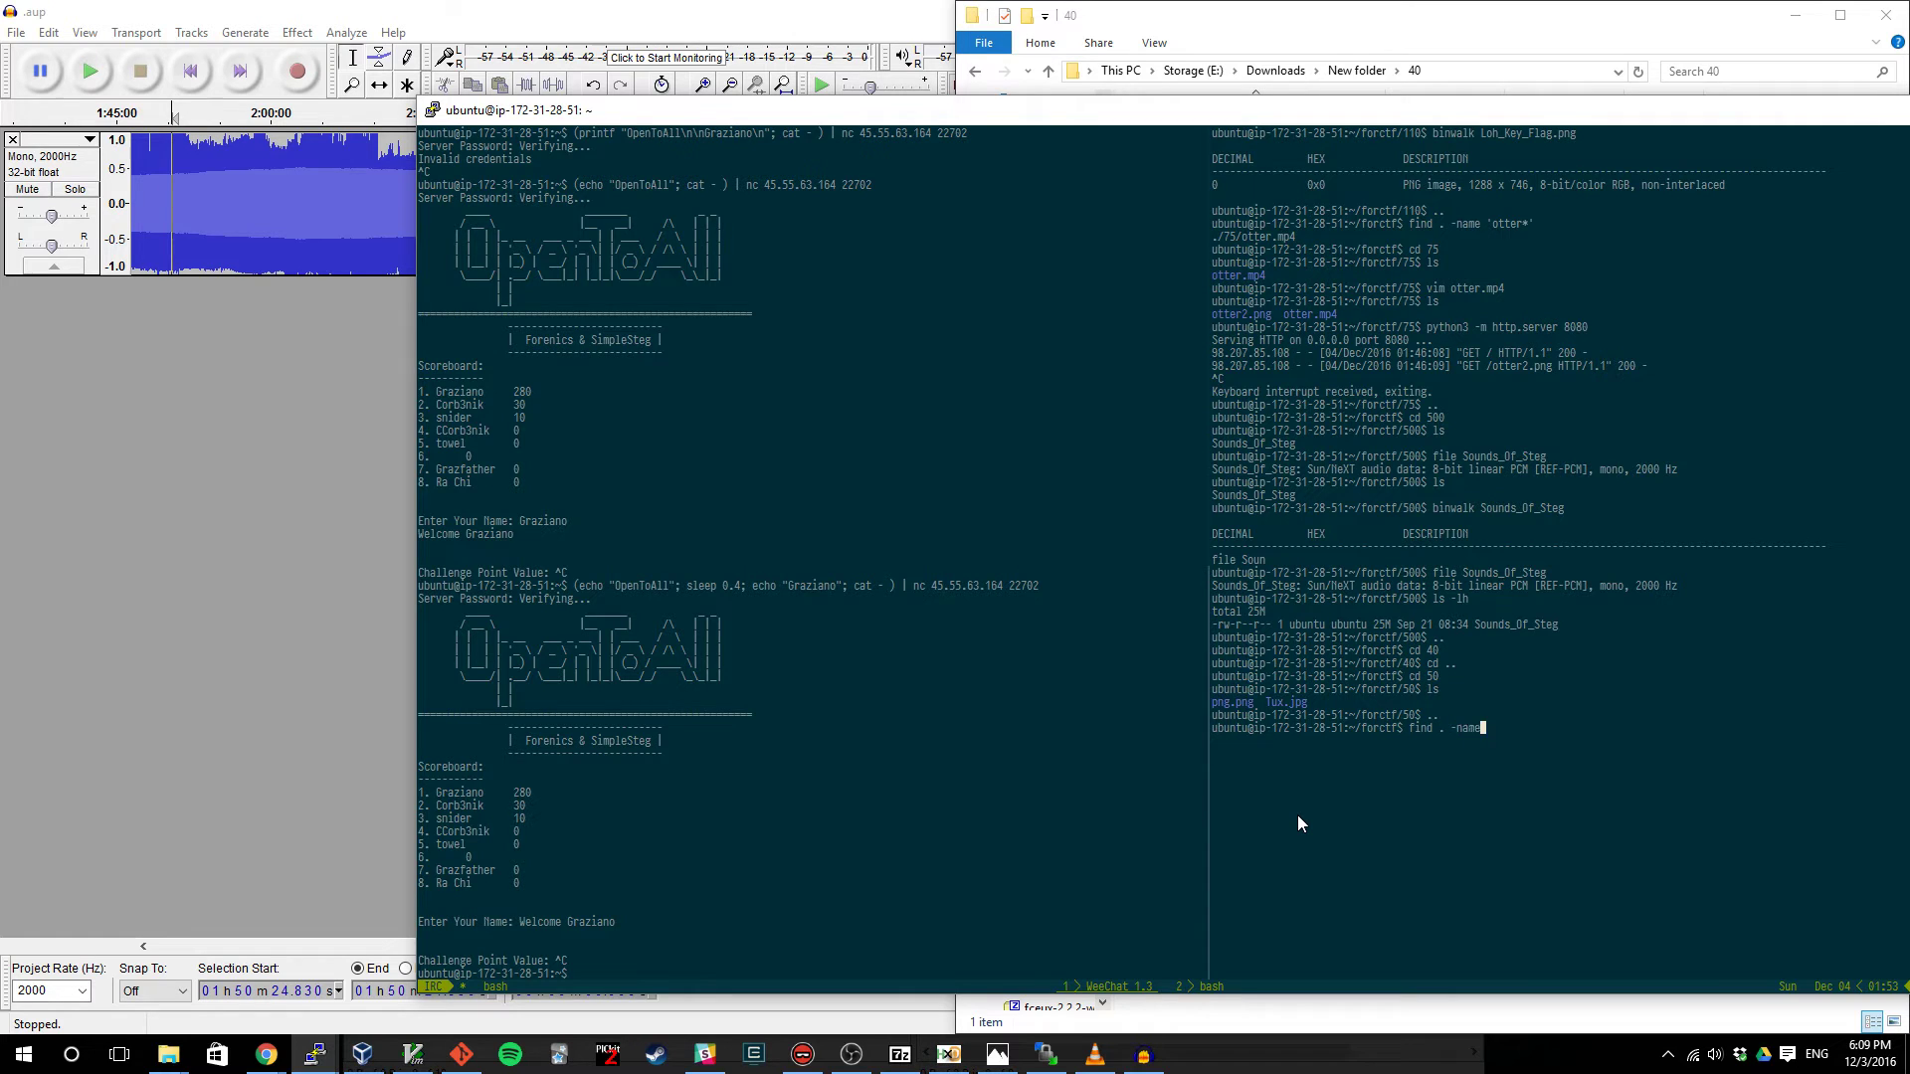
text( *.zip)
key(Return)
- In folder 40, try to extract flag.zip with unzip and scan the archive with binwalk
text(cd 40)
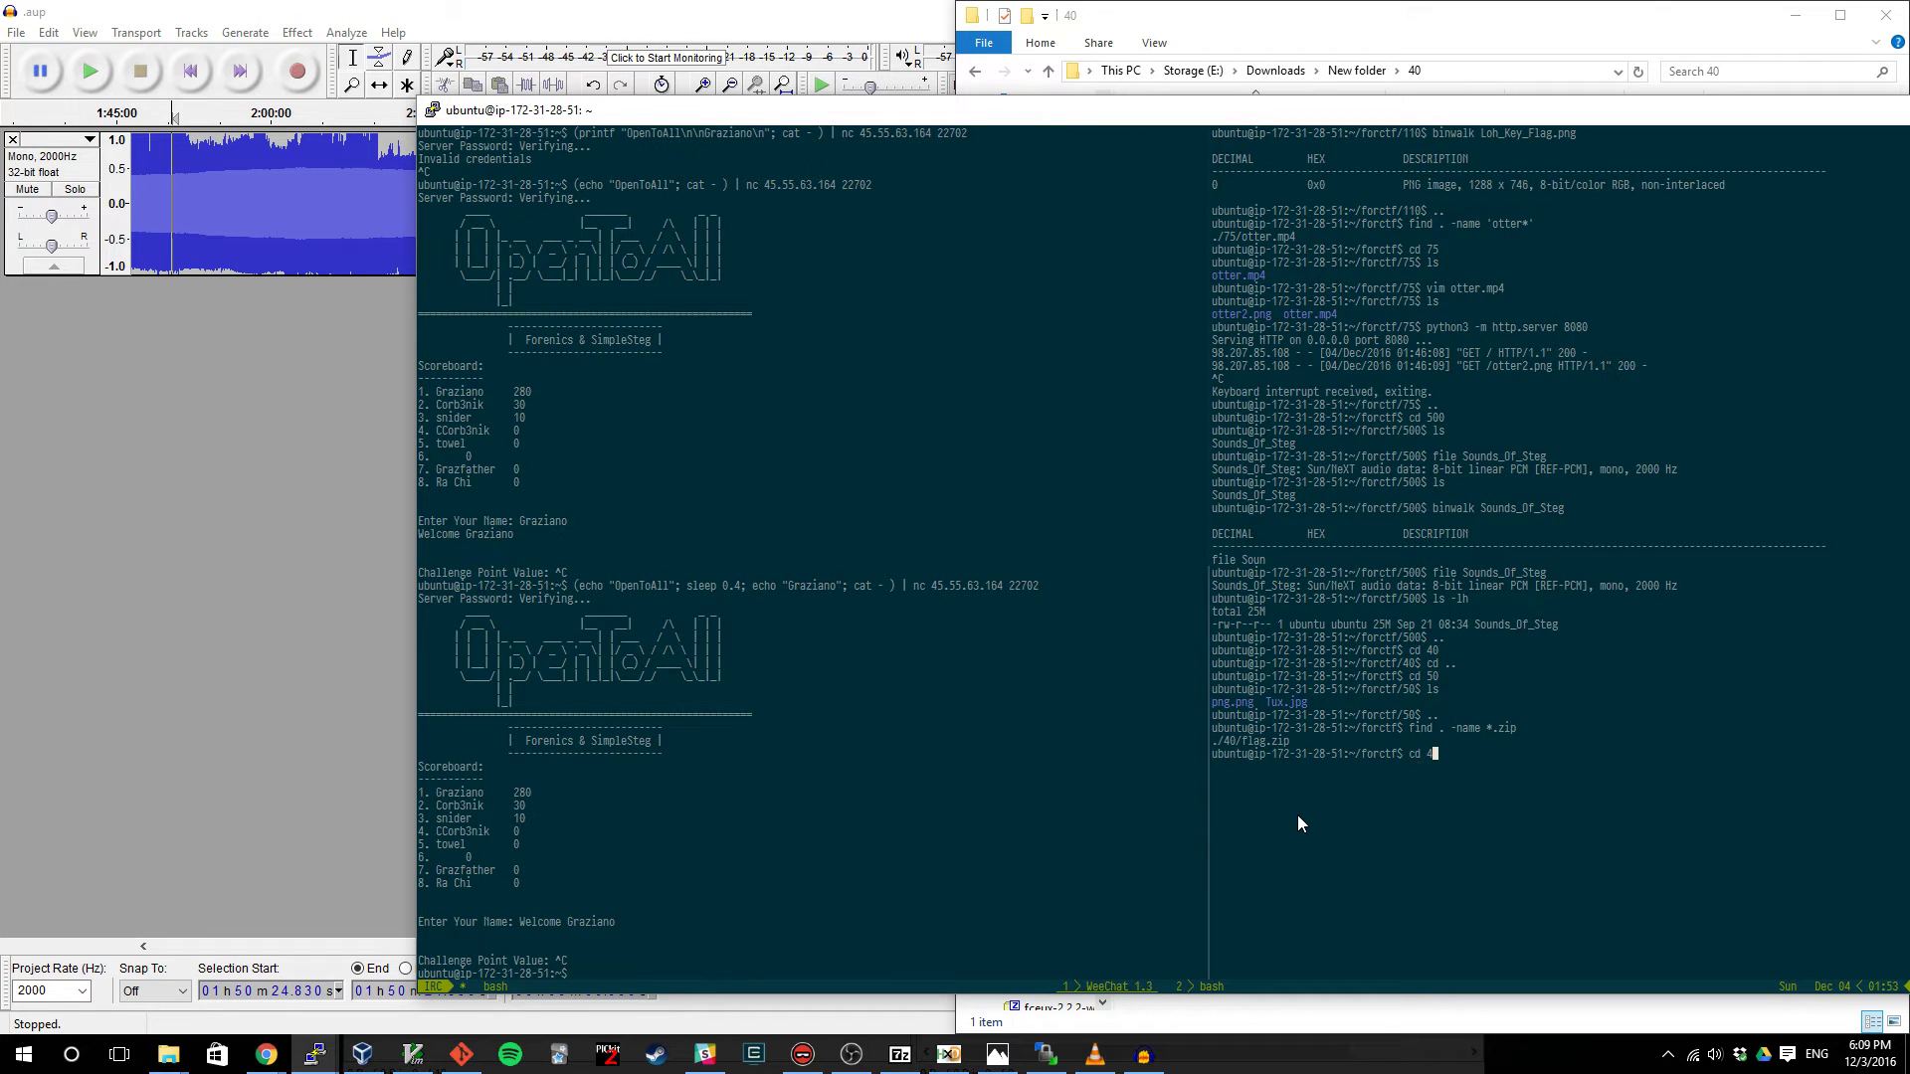
key(Return)
text(ls)
key(Return)
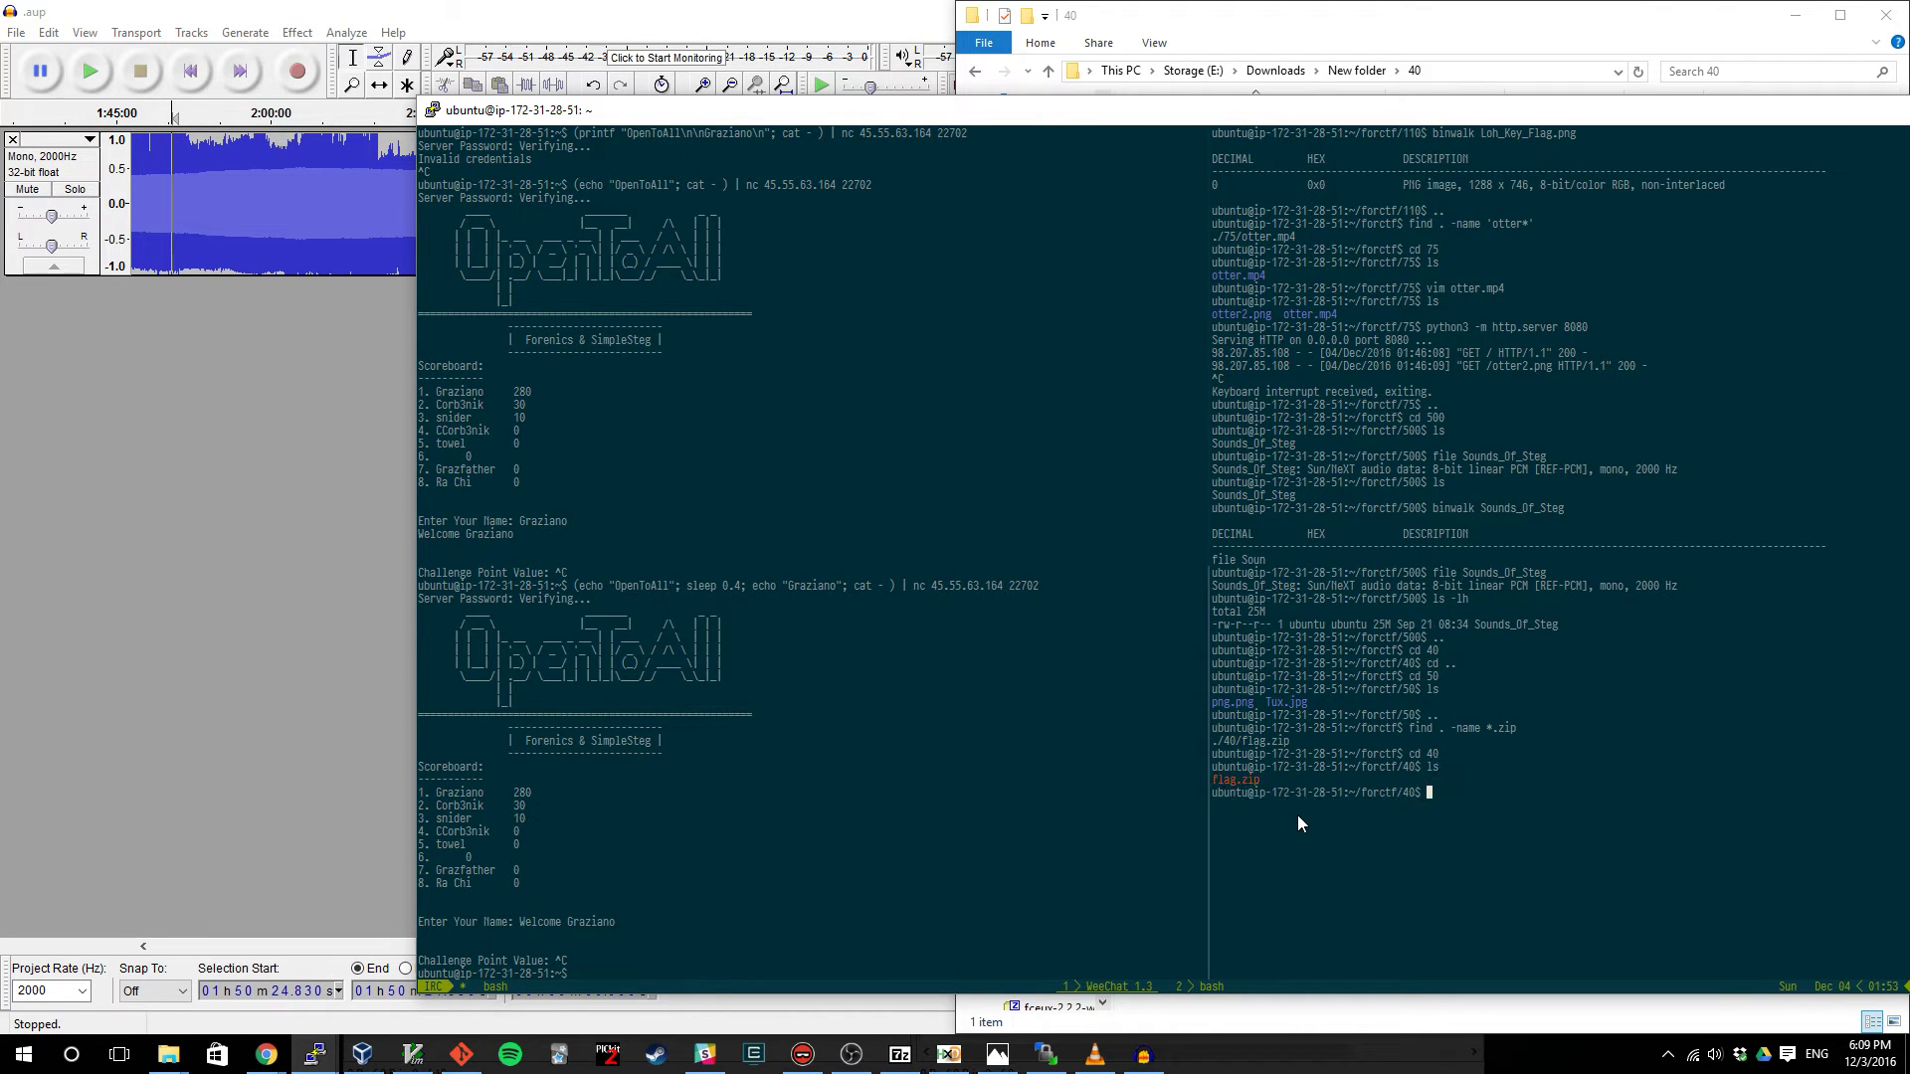
text(unzip flag.zip)
key(Return)
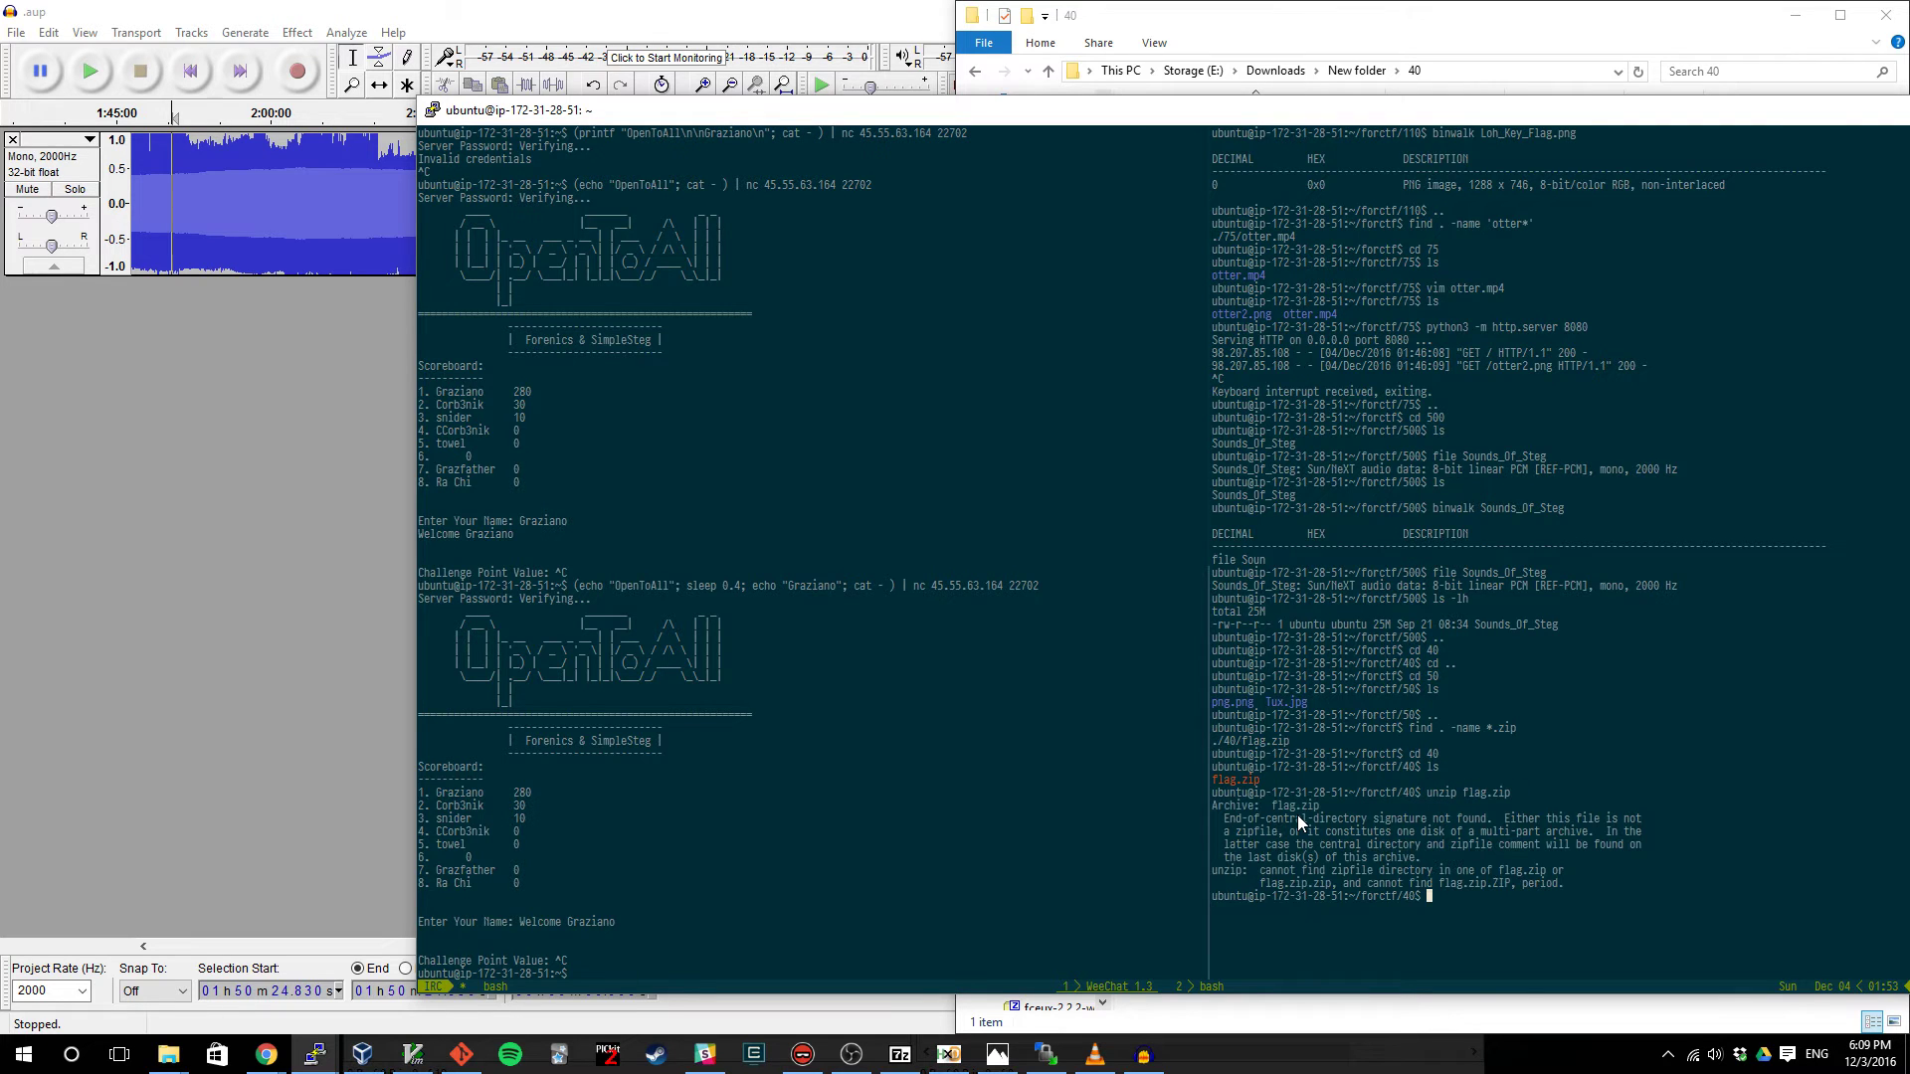
text(binwalk flag.zip)
key(Return)
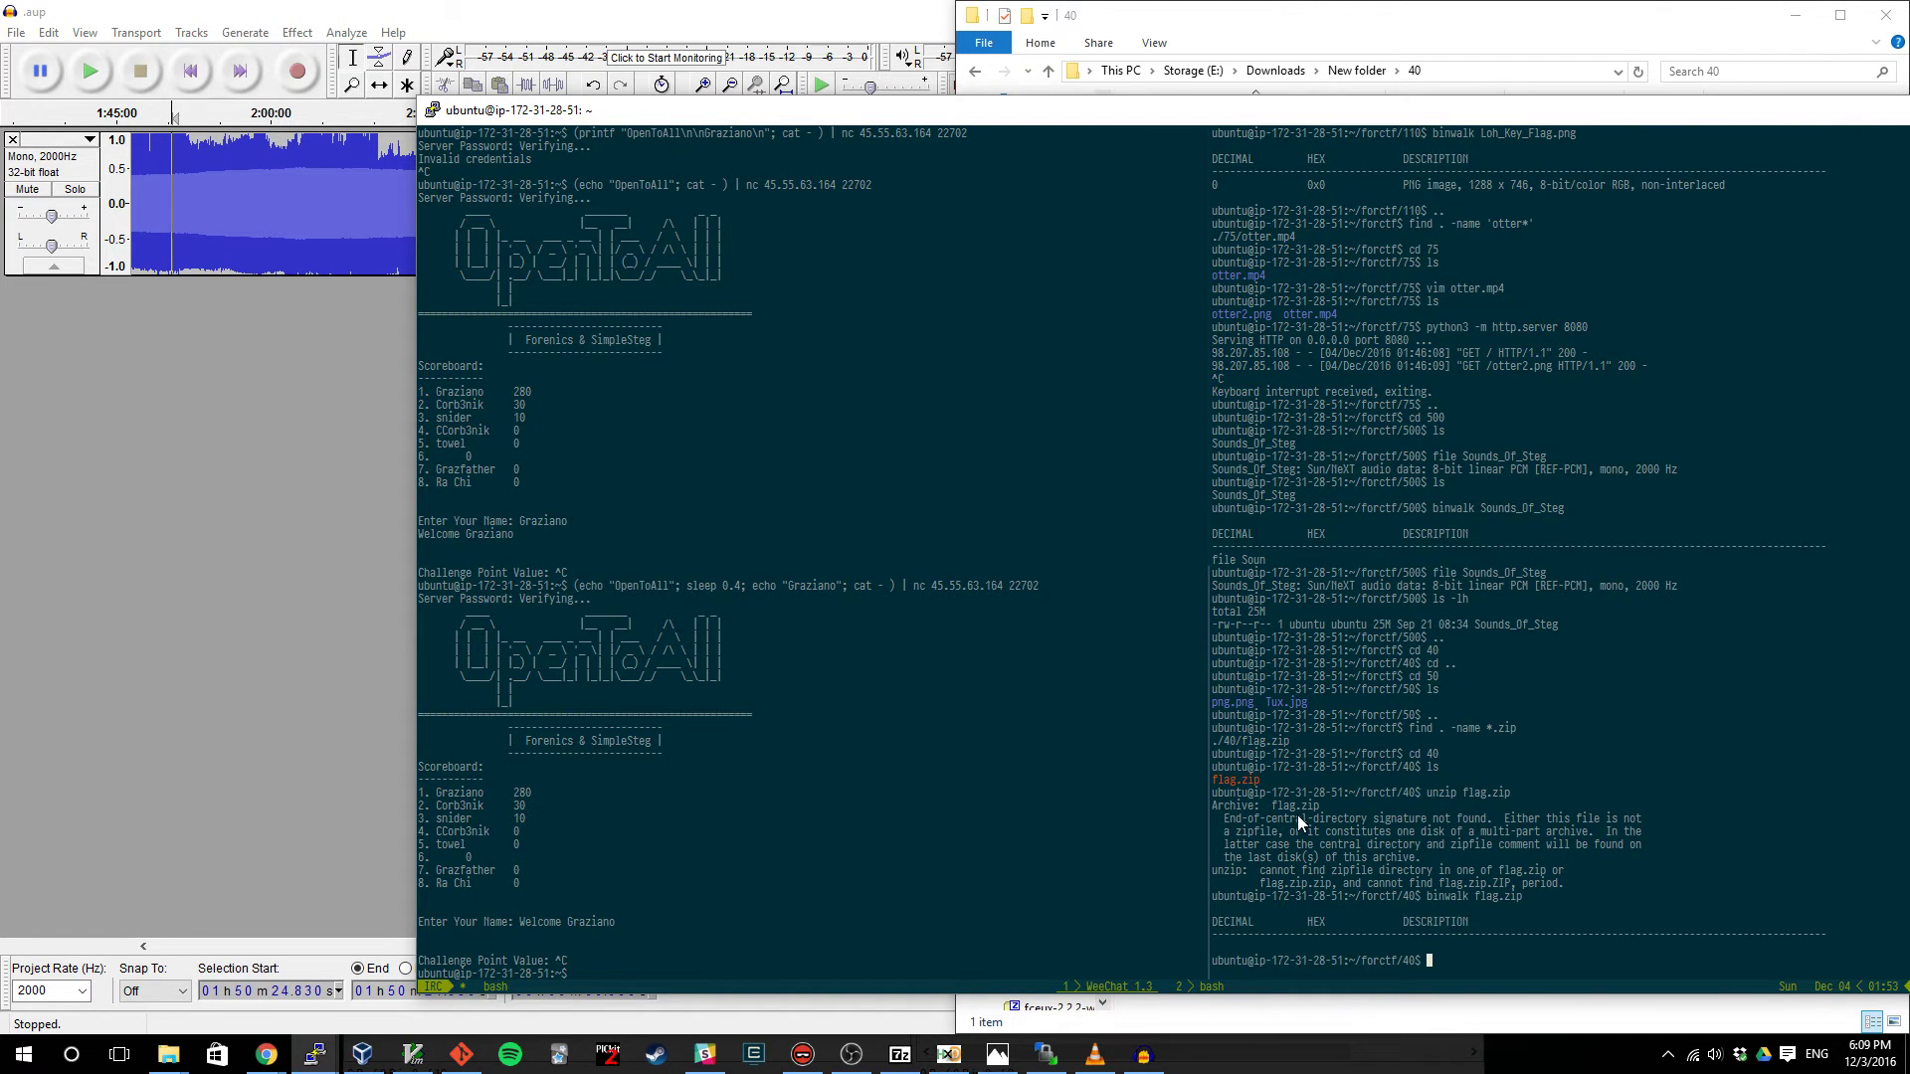
- Bring up HxD and load flag.zip into it from folder 40 in File Explorer
click(949, 1055)
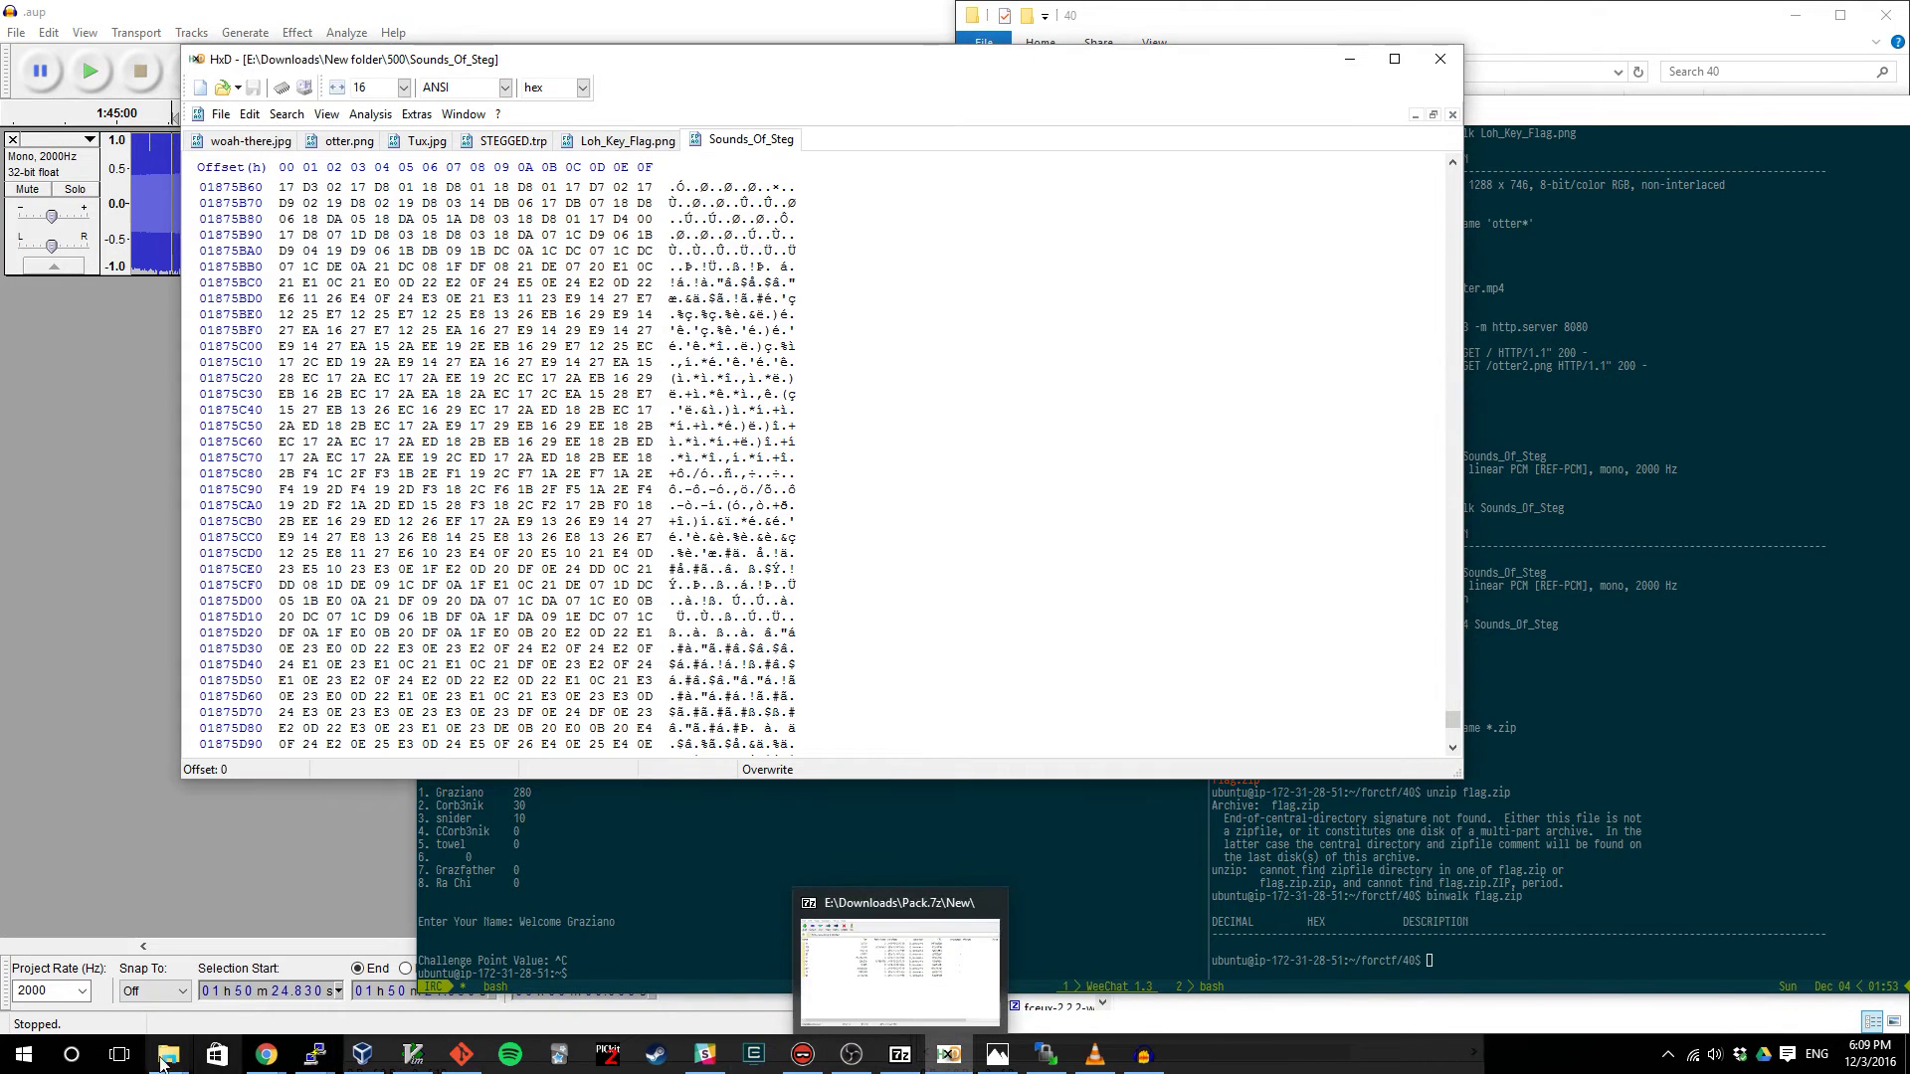
mouse_move(156, 1057)
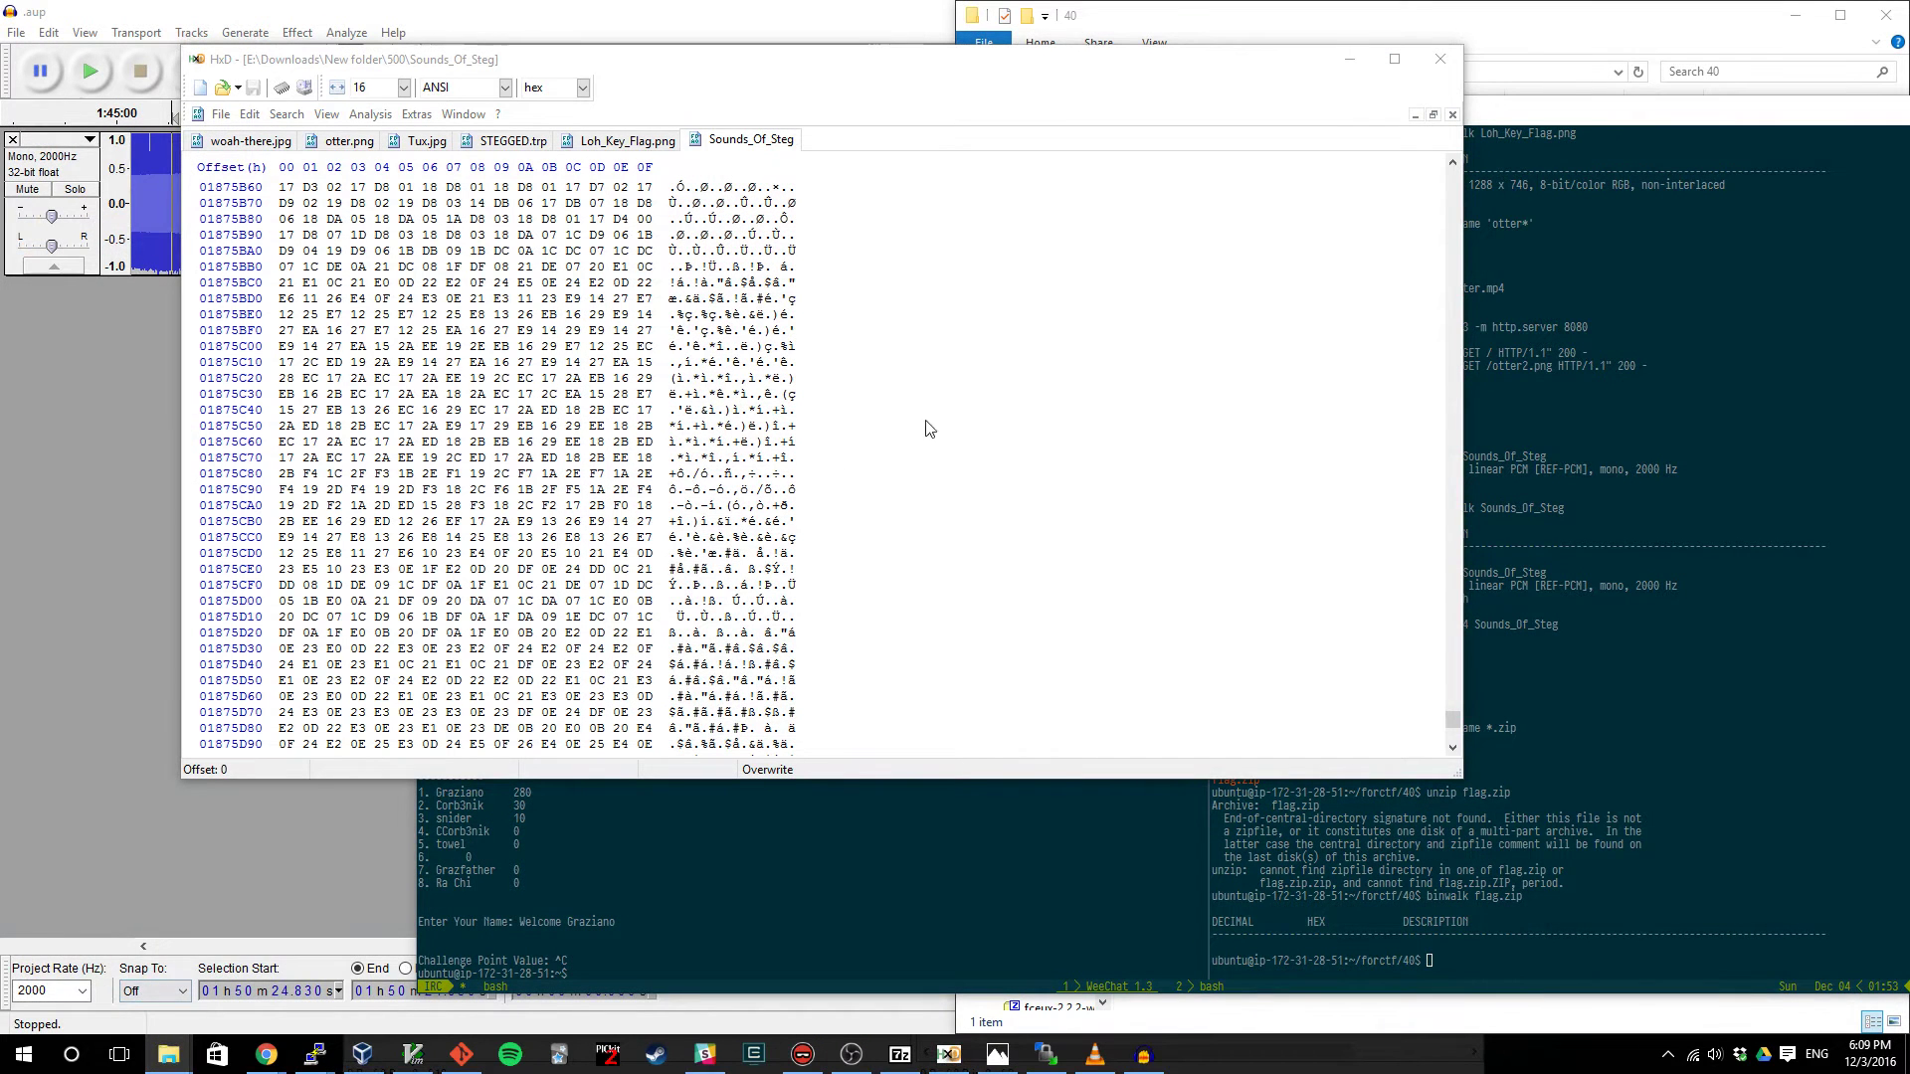
click(253, 960)
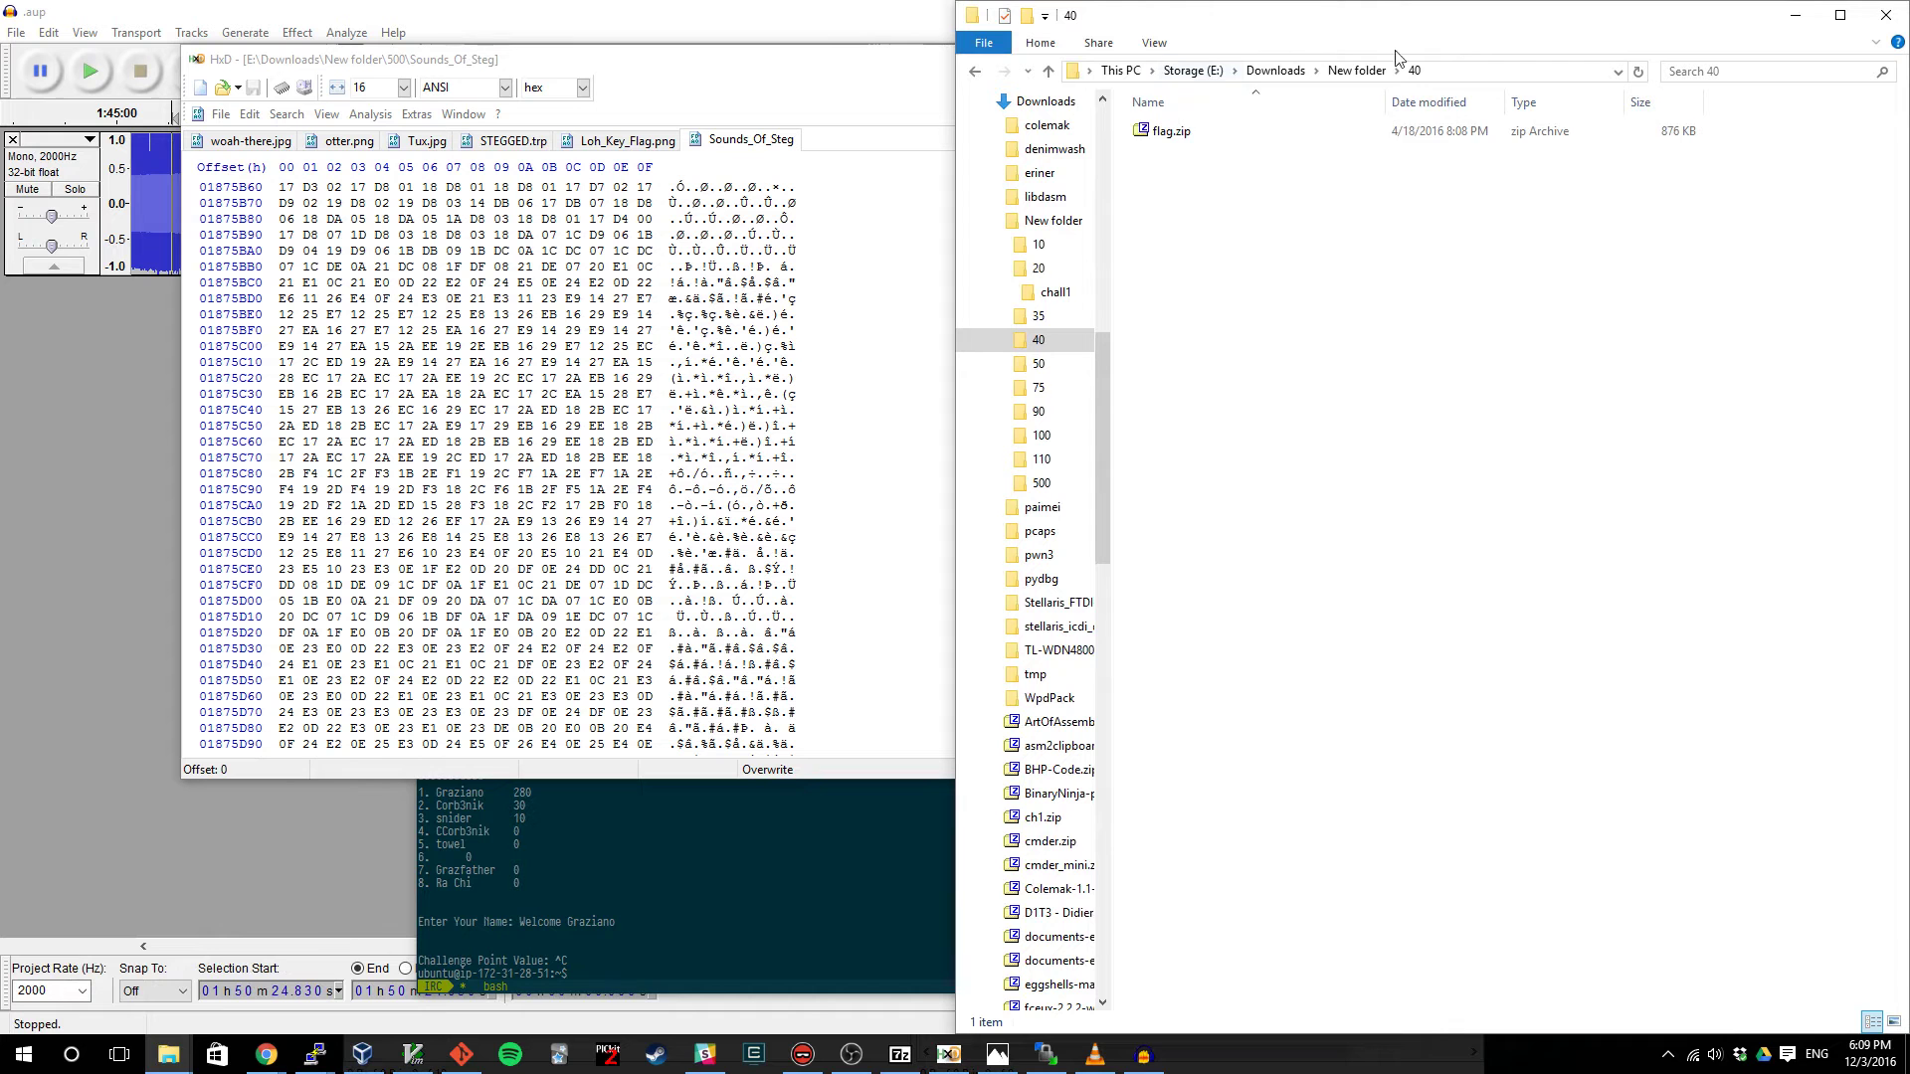
click(1171, 131)
drag(1159, 139, 350, 383)
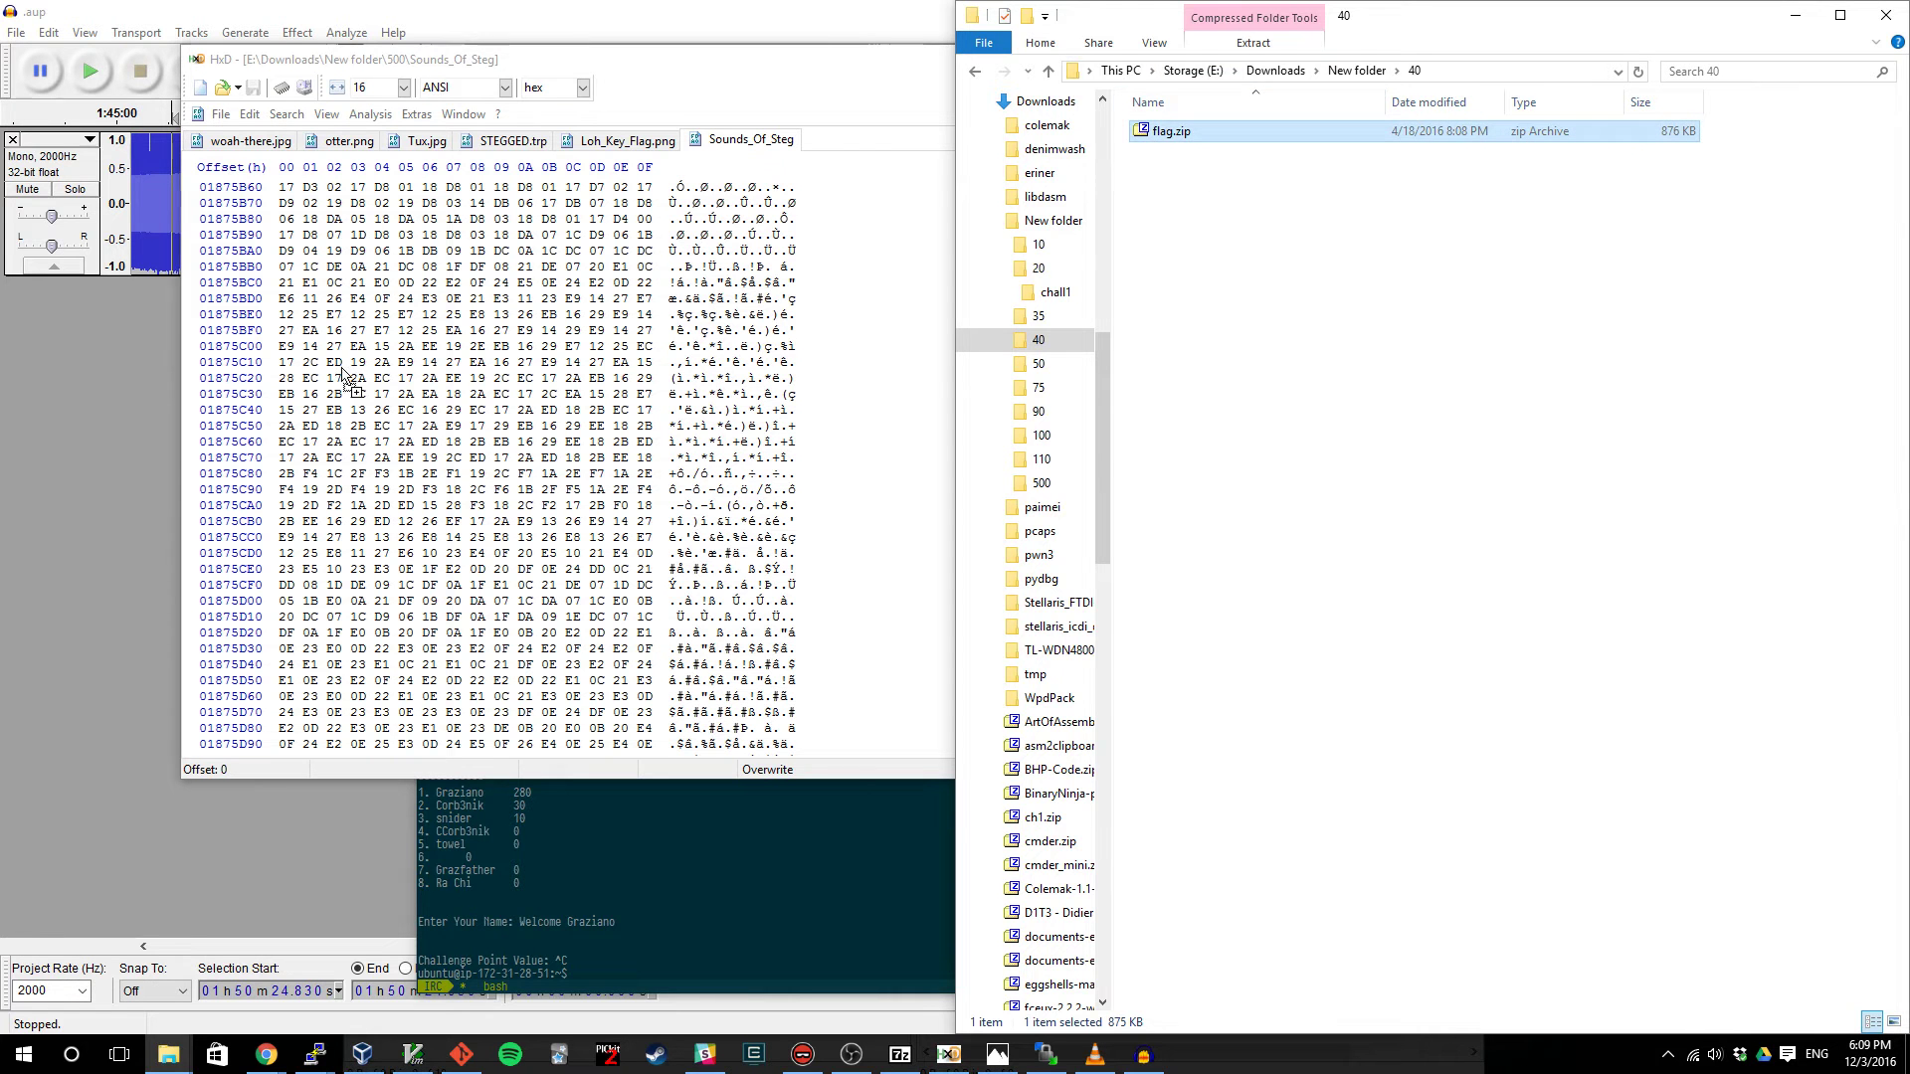
- Select the PK signature at the start of flag.zip and search for further occurrences of the text string "PK"
drag(669, 187, 685, 187)
click(221, 114)
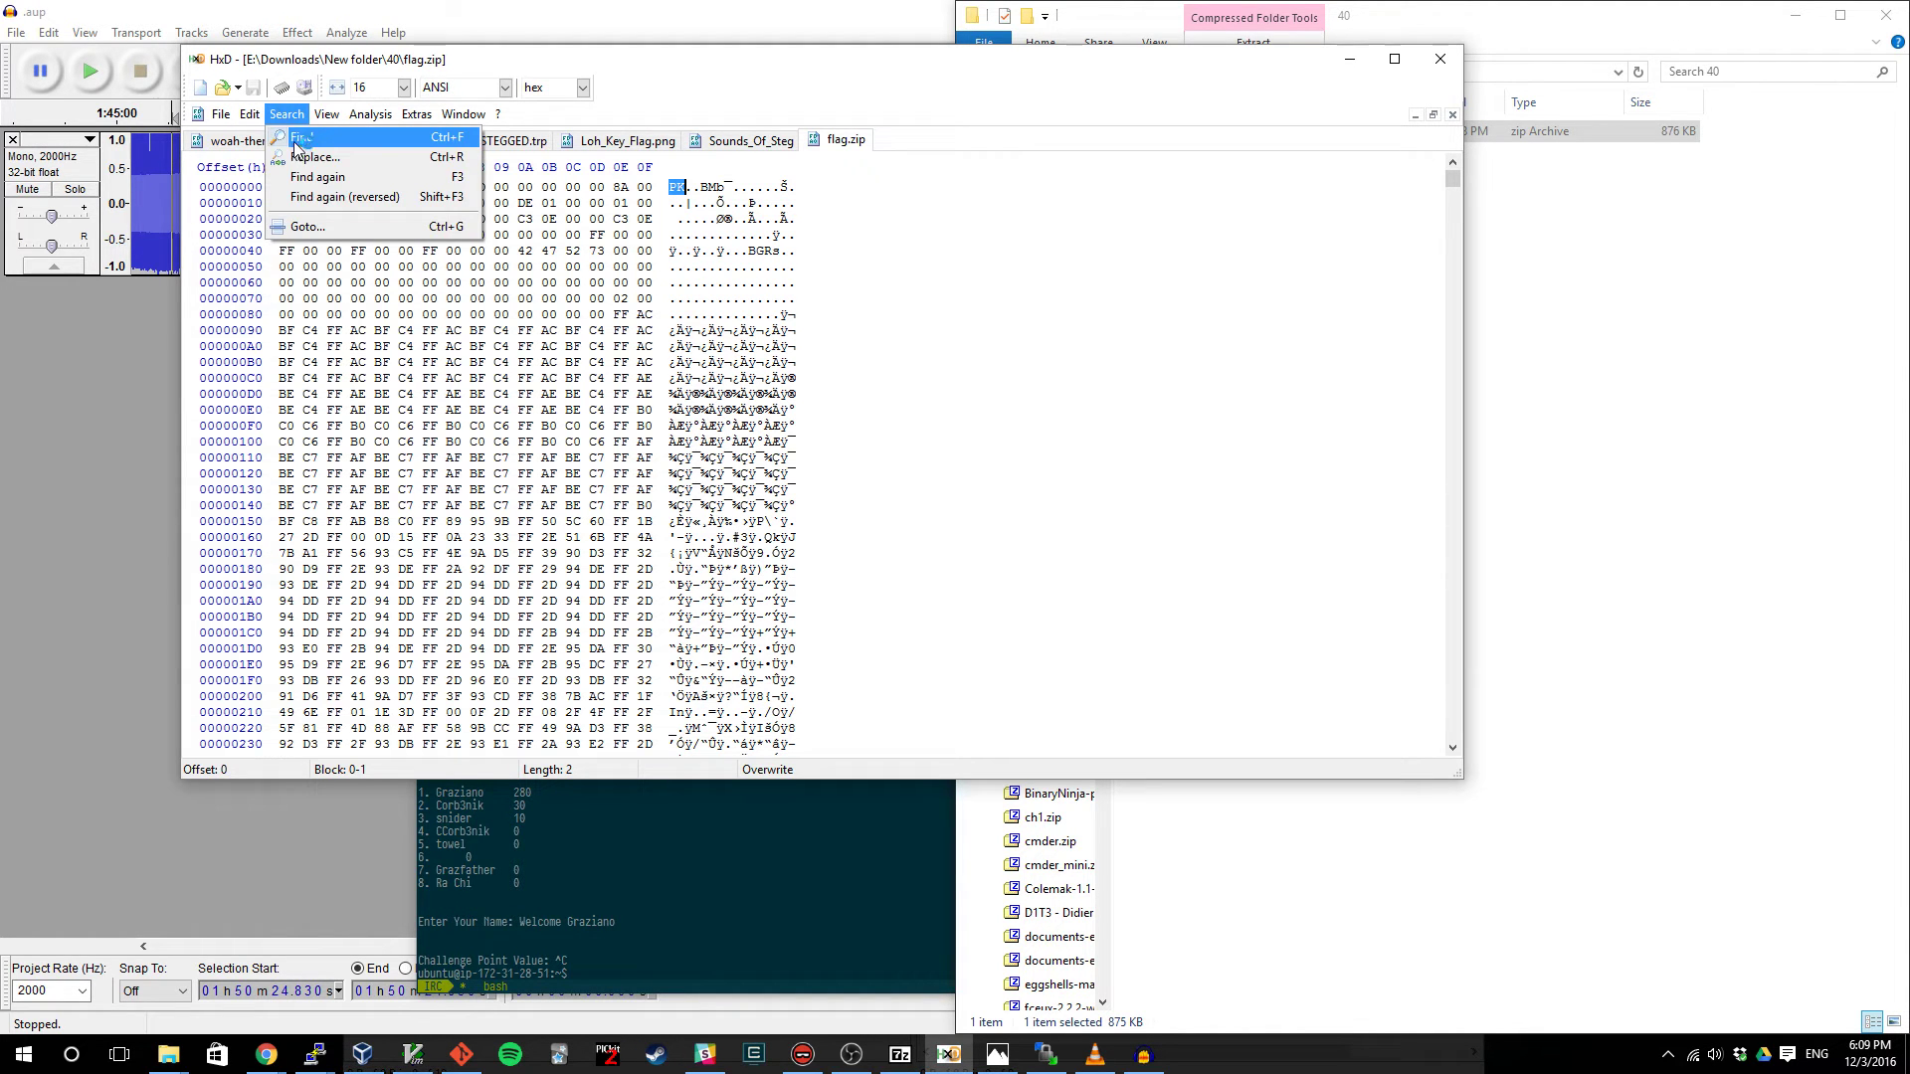
click(301, 137)
text(PK)
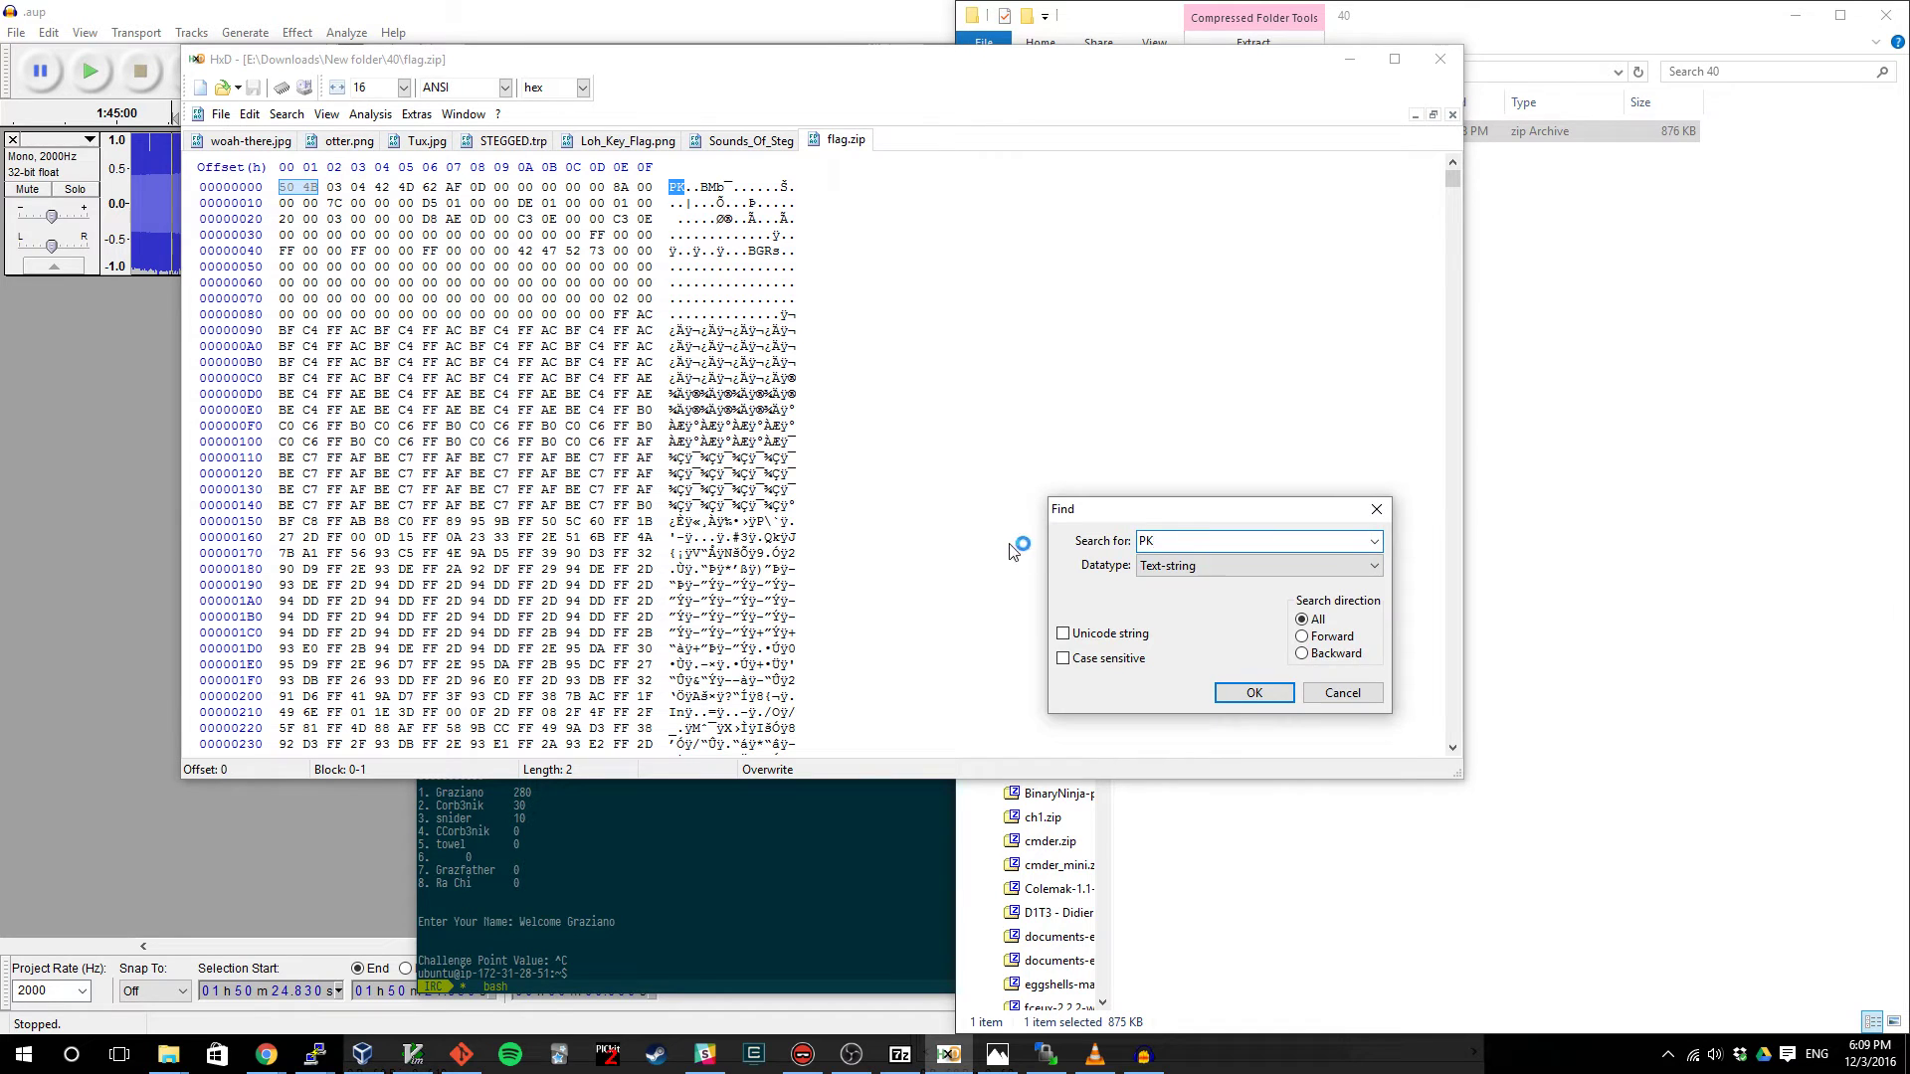
click(1239, 698)
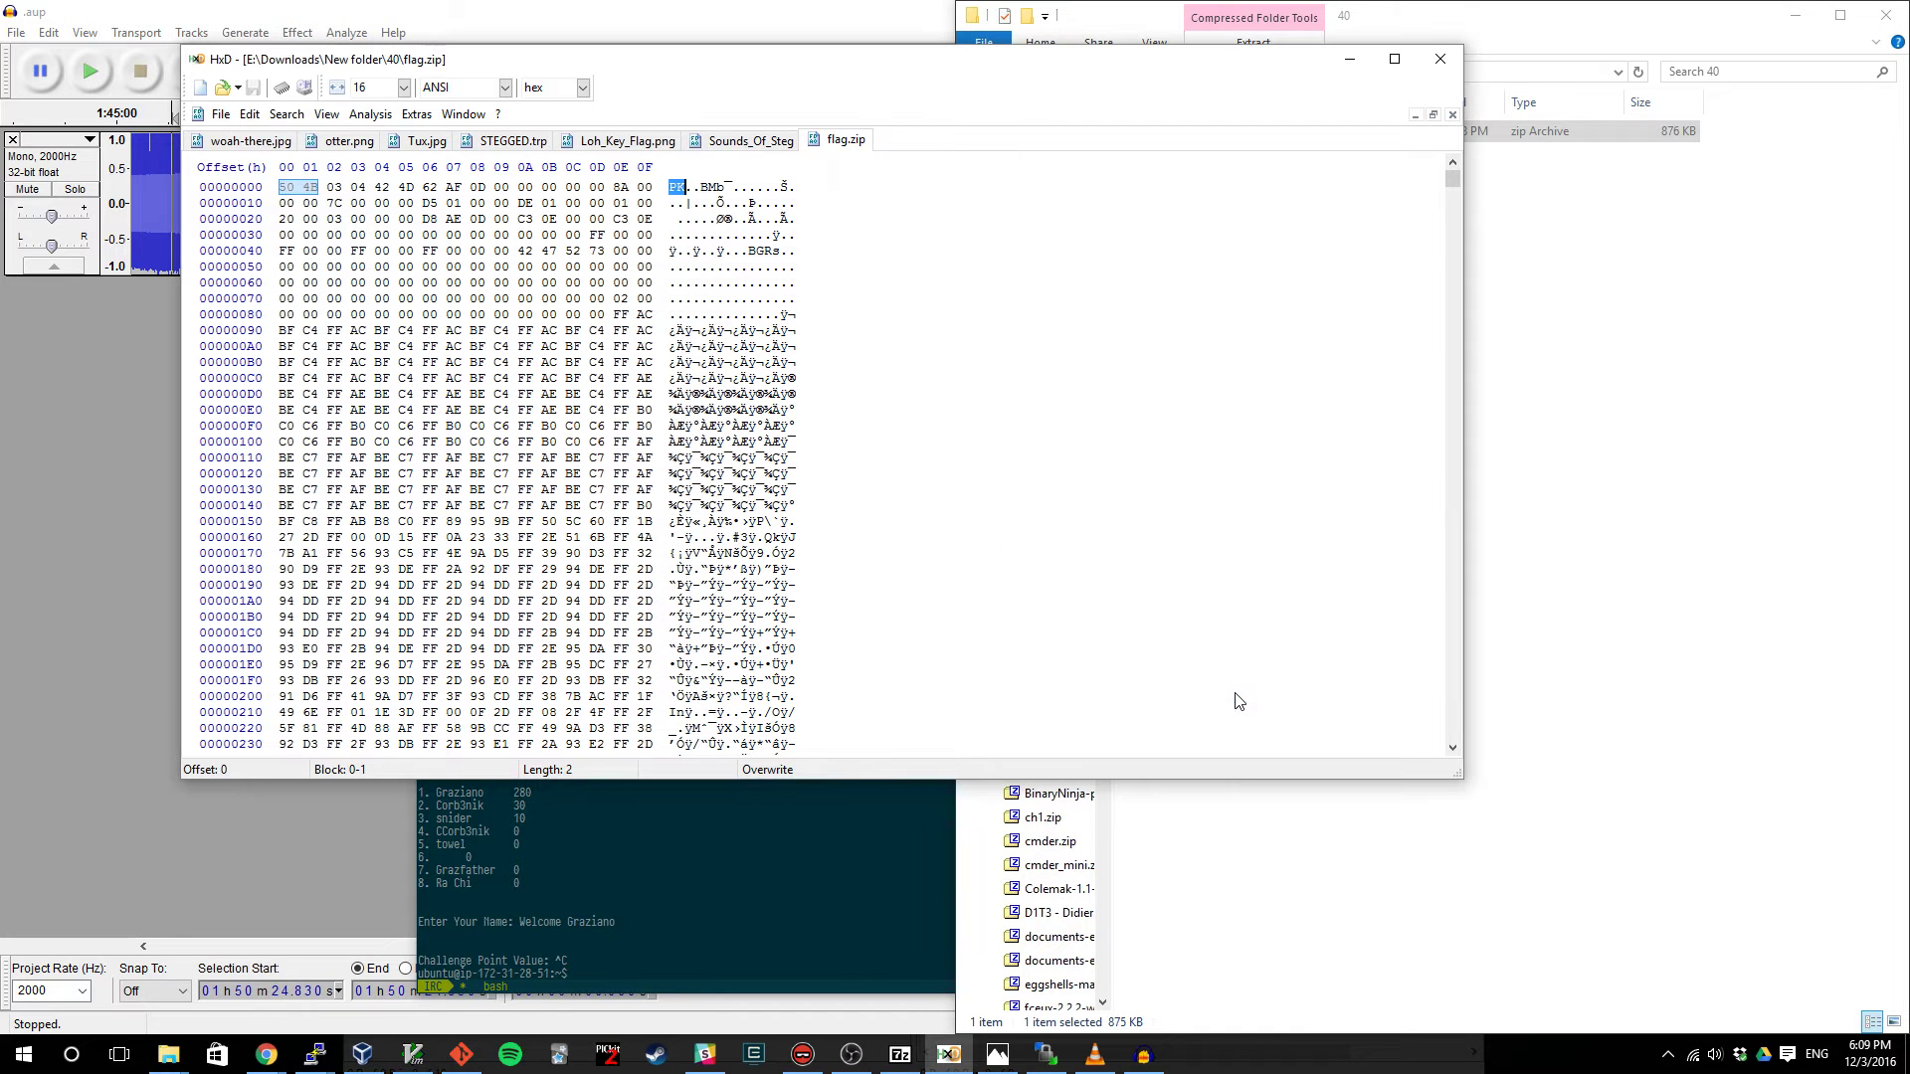
click(286, 114)
click(318, 177)
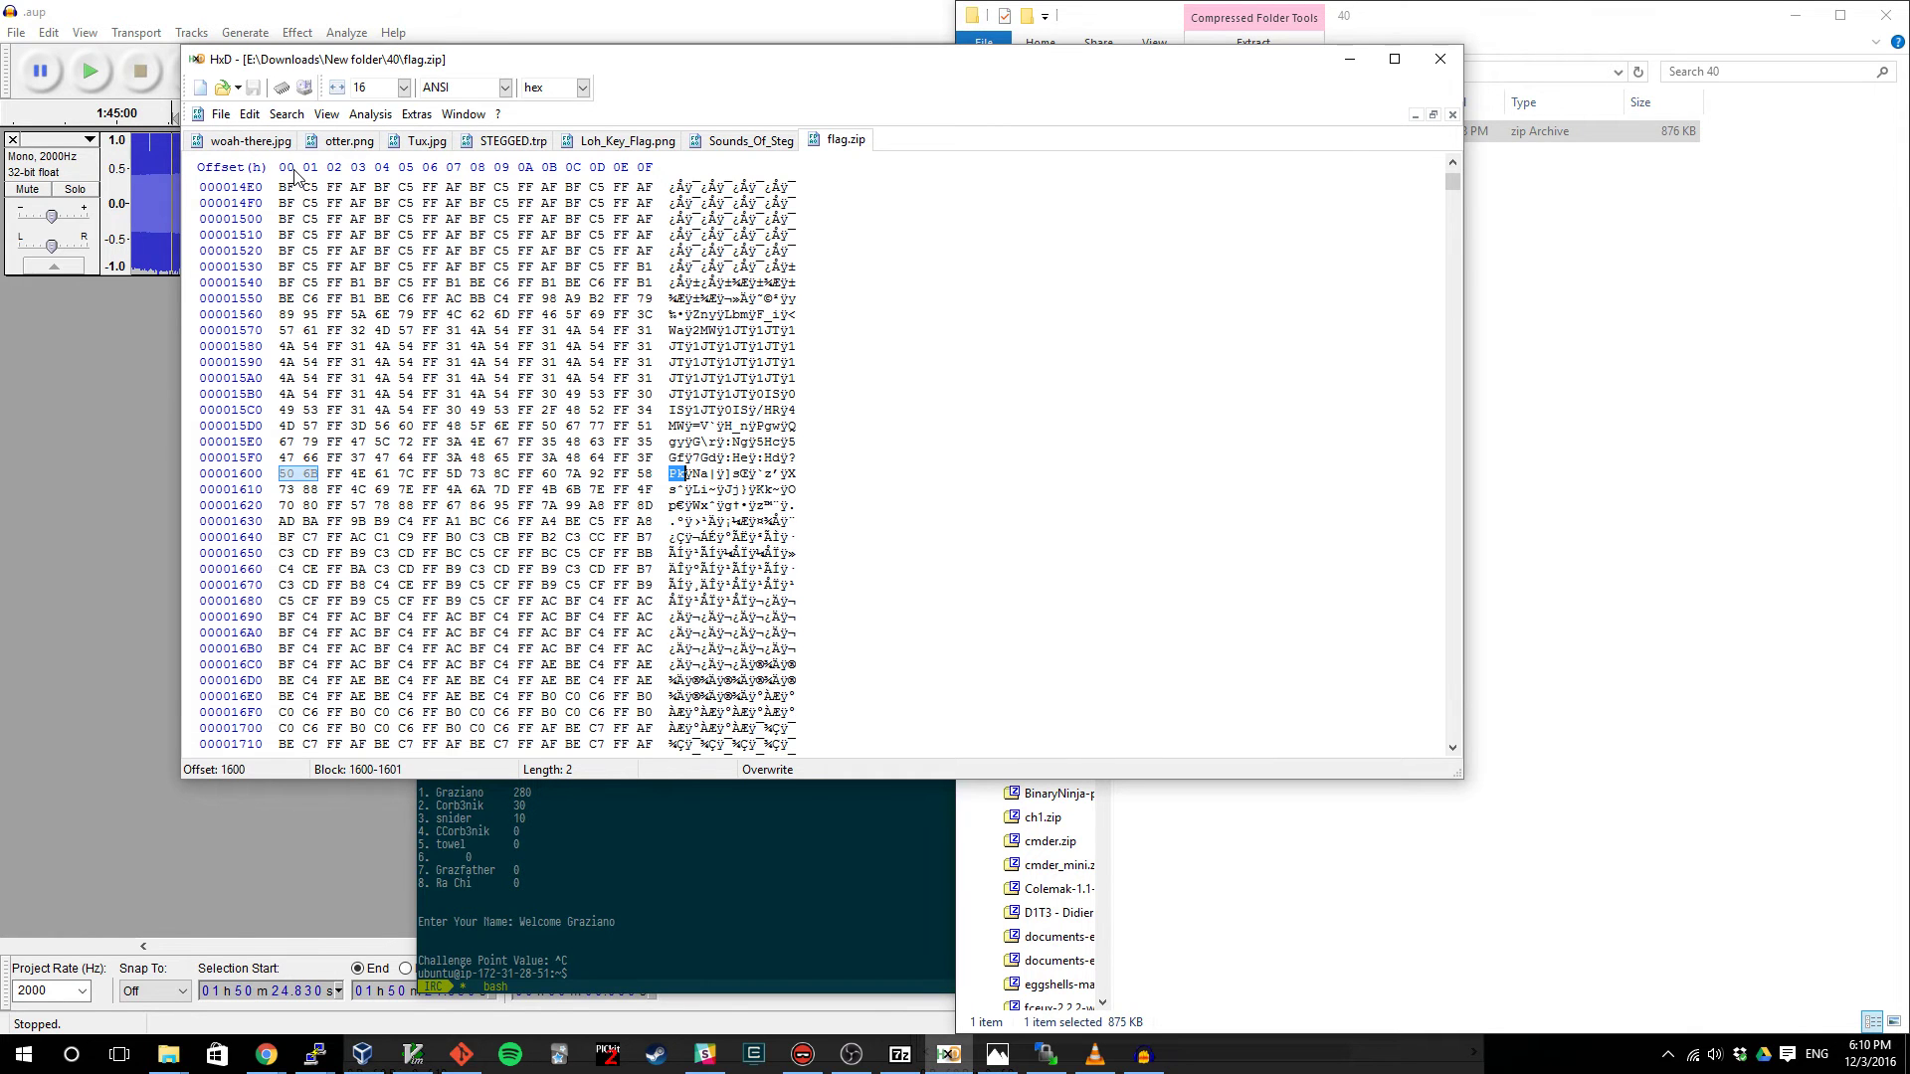
key(F3)
- Repeat the search for the text string "PK" in flag.zip with case-sensitive matching enabled, searching in all directions
click(278, 115)
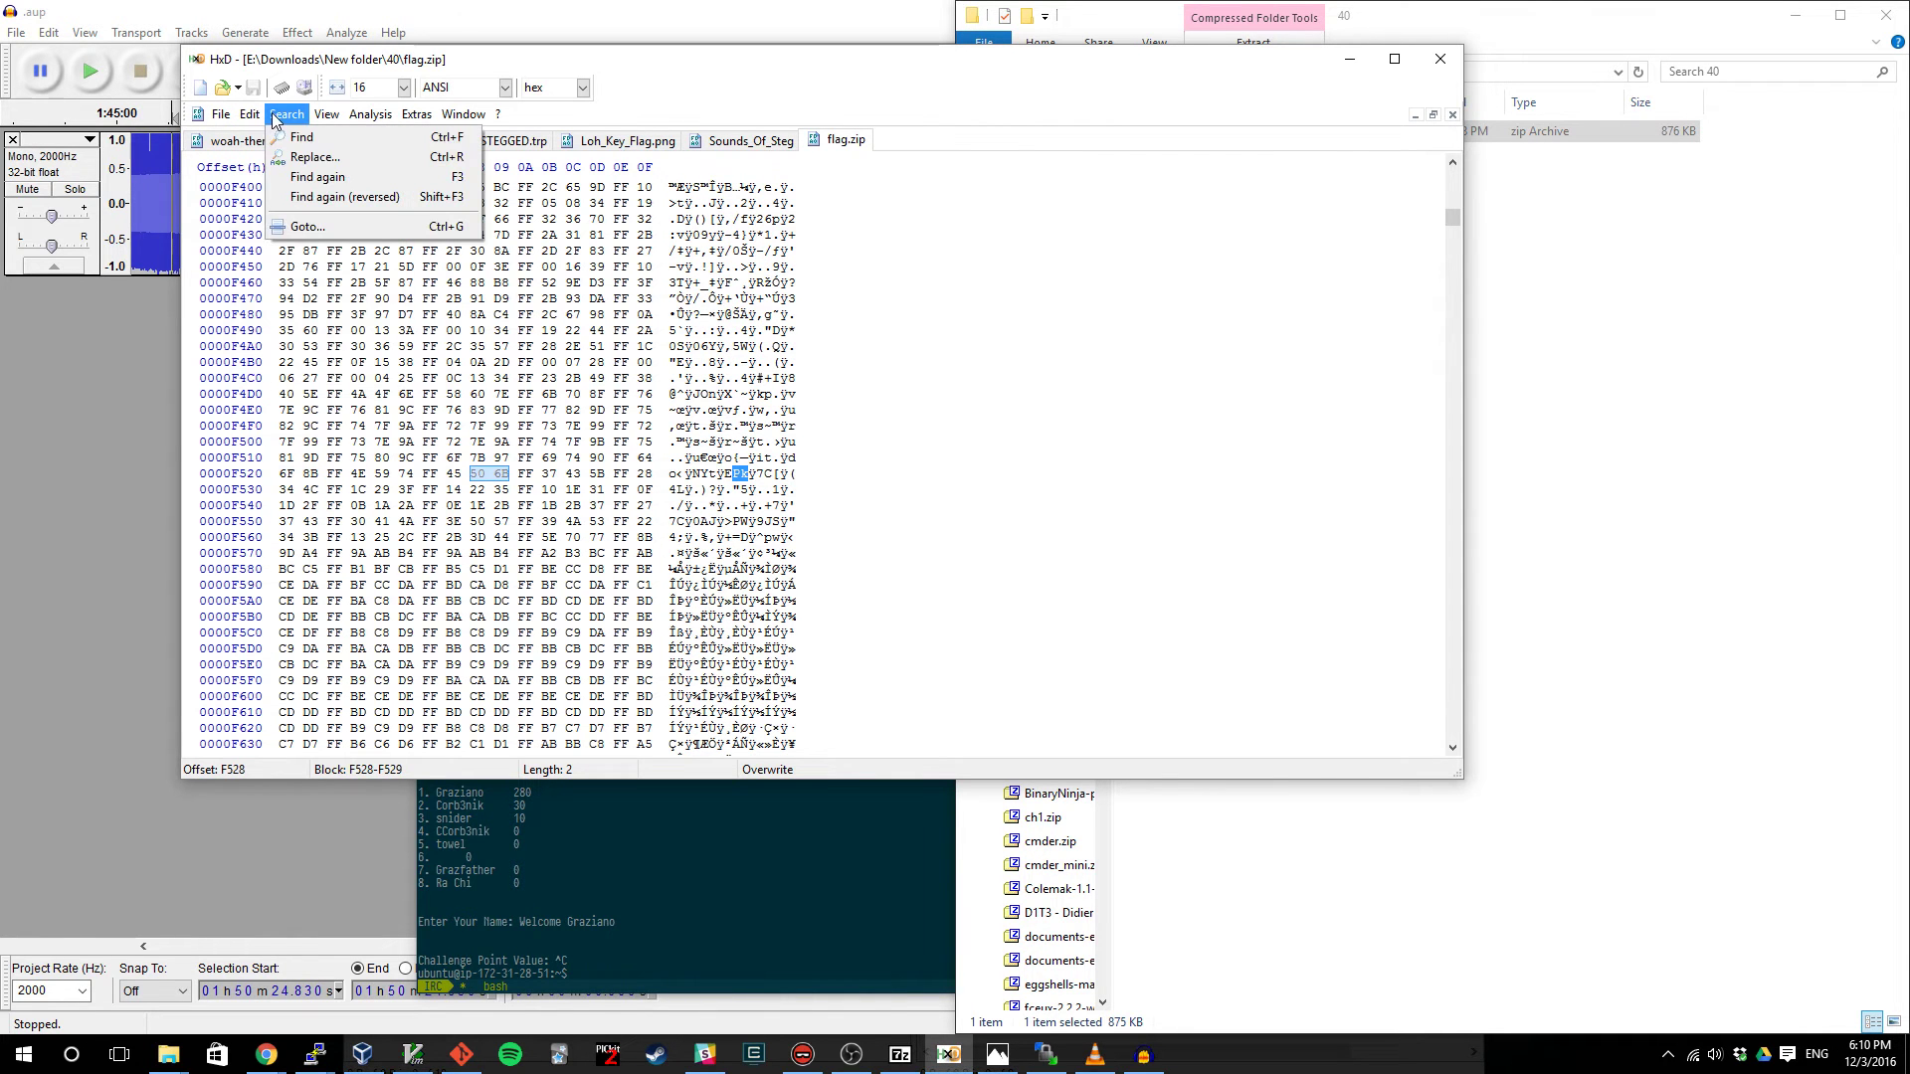
click(286, 138)
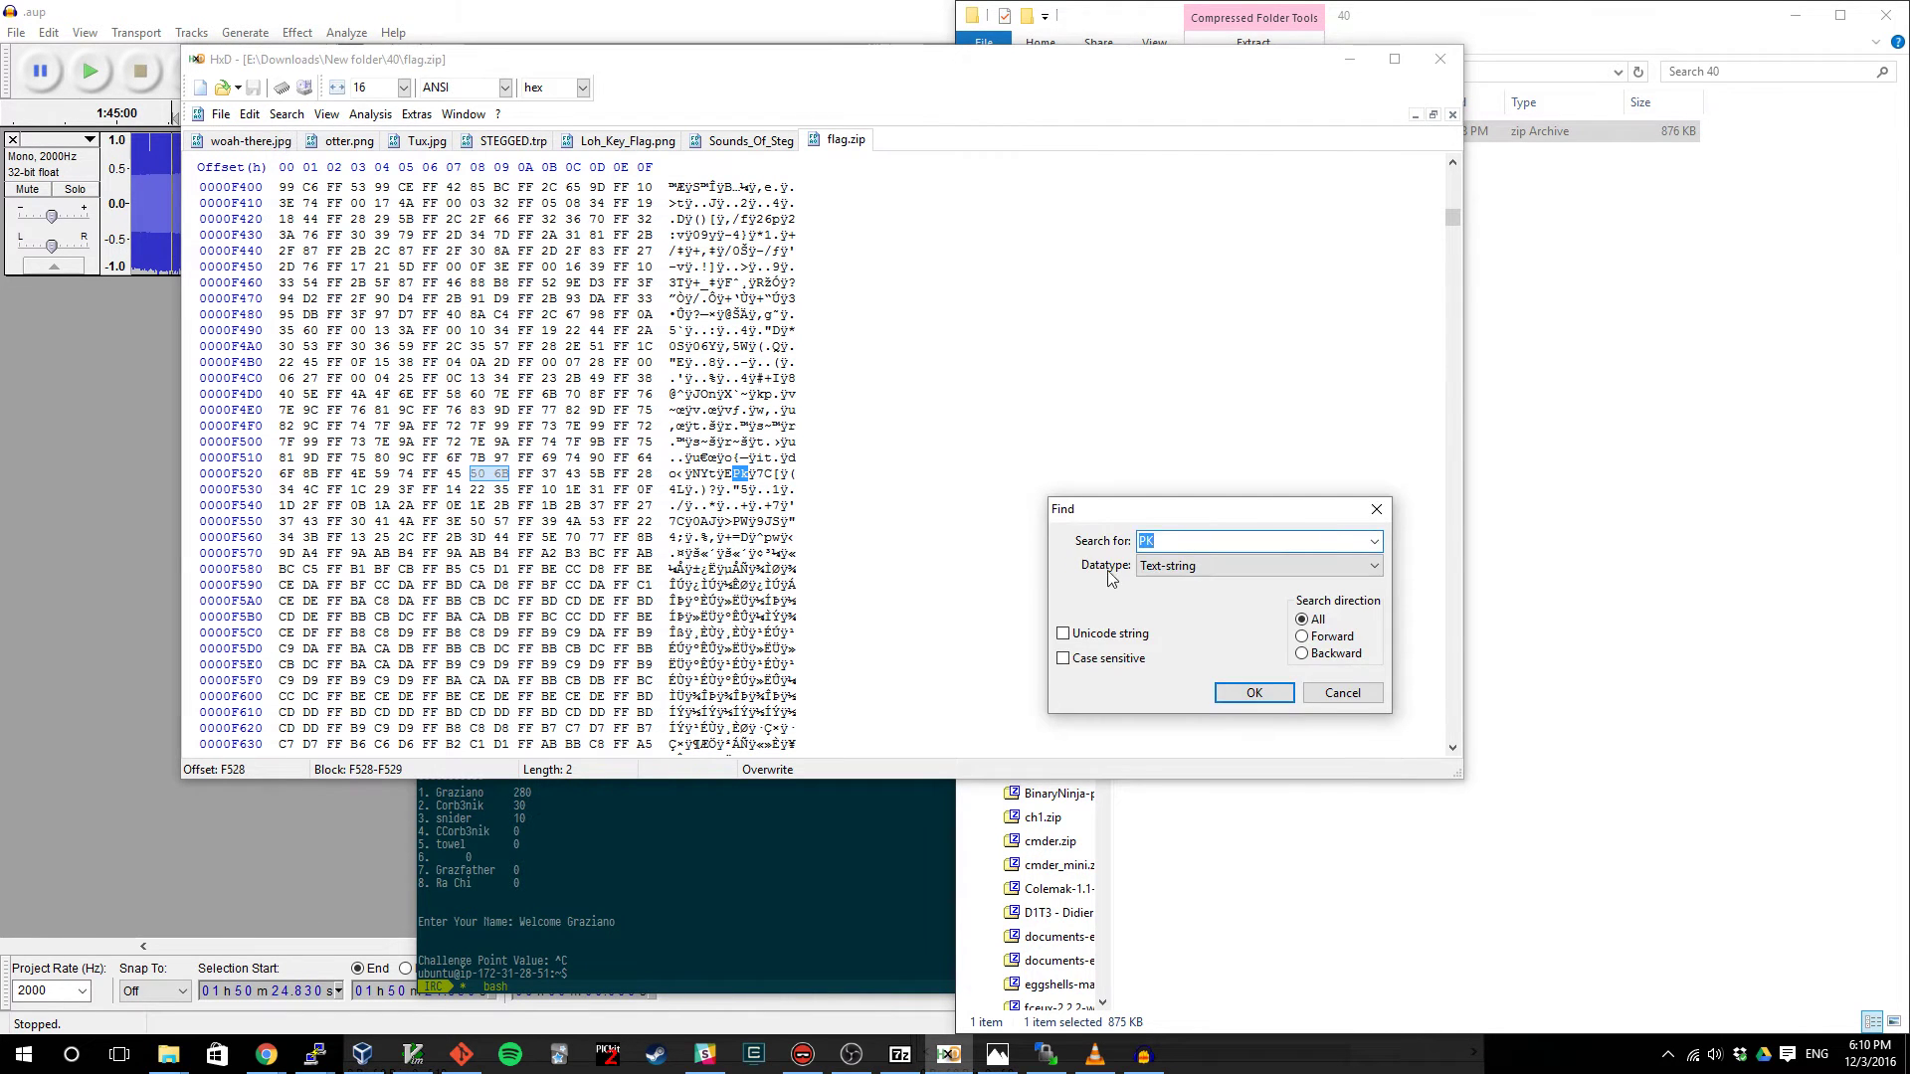
click(1094, 661)
click(1233, 689)
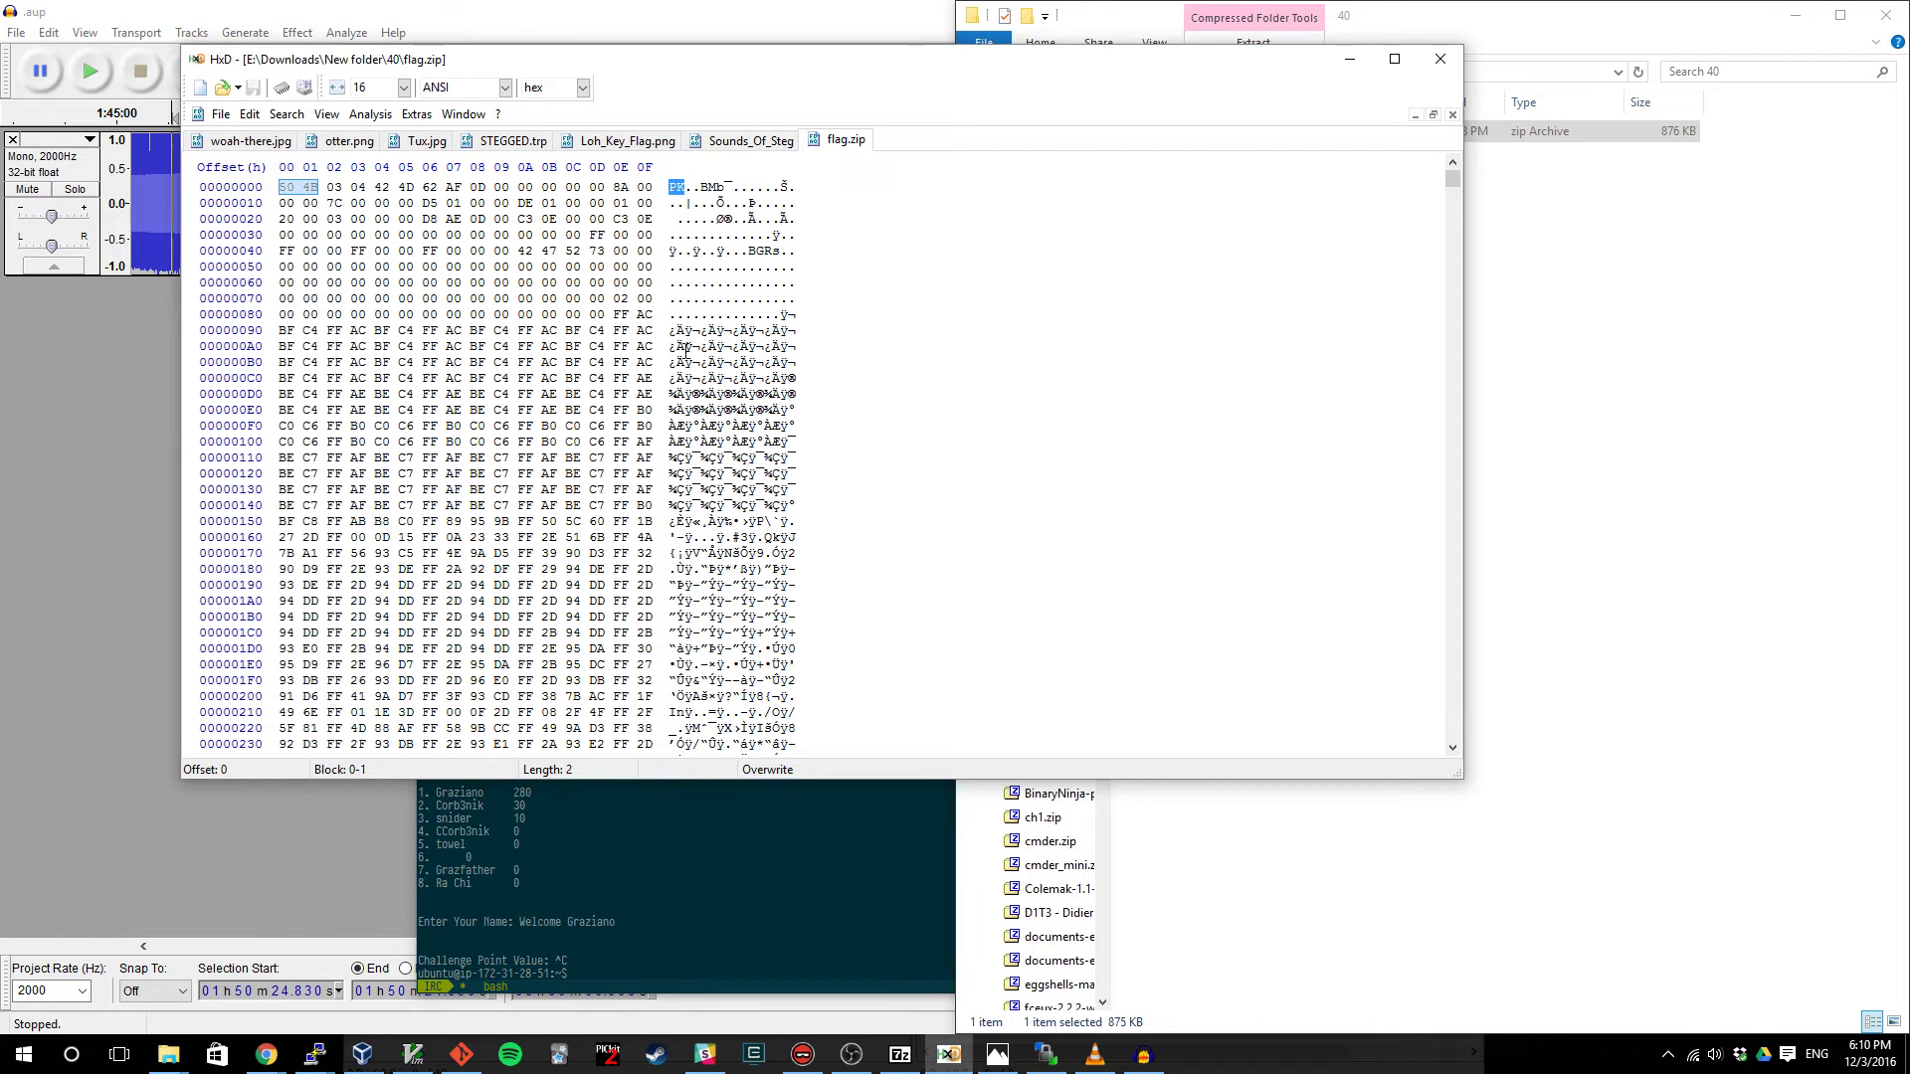
click(997, 597)
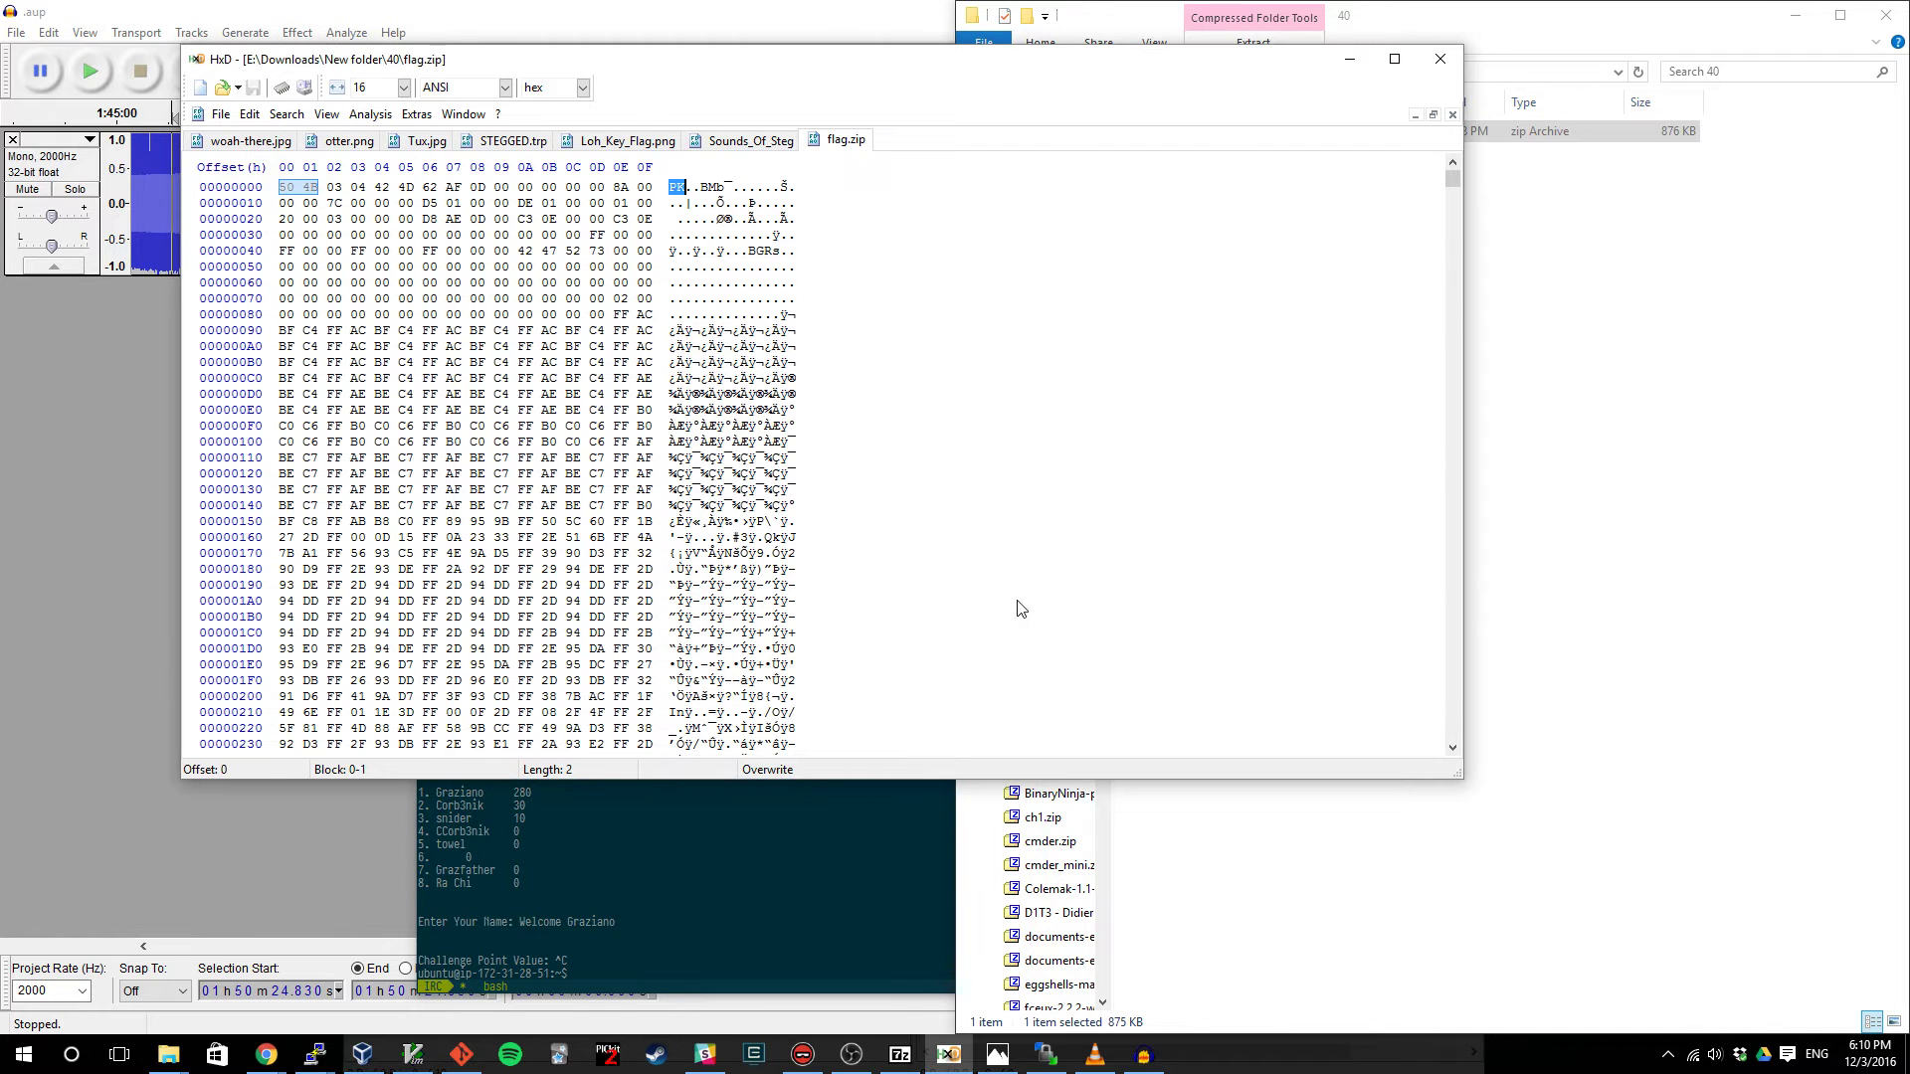
- Review the unzip and binwalk output in the terminal, then return to HxD and inspect the "BGRs" text in the flag.zip header
click(822, 791)
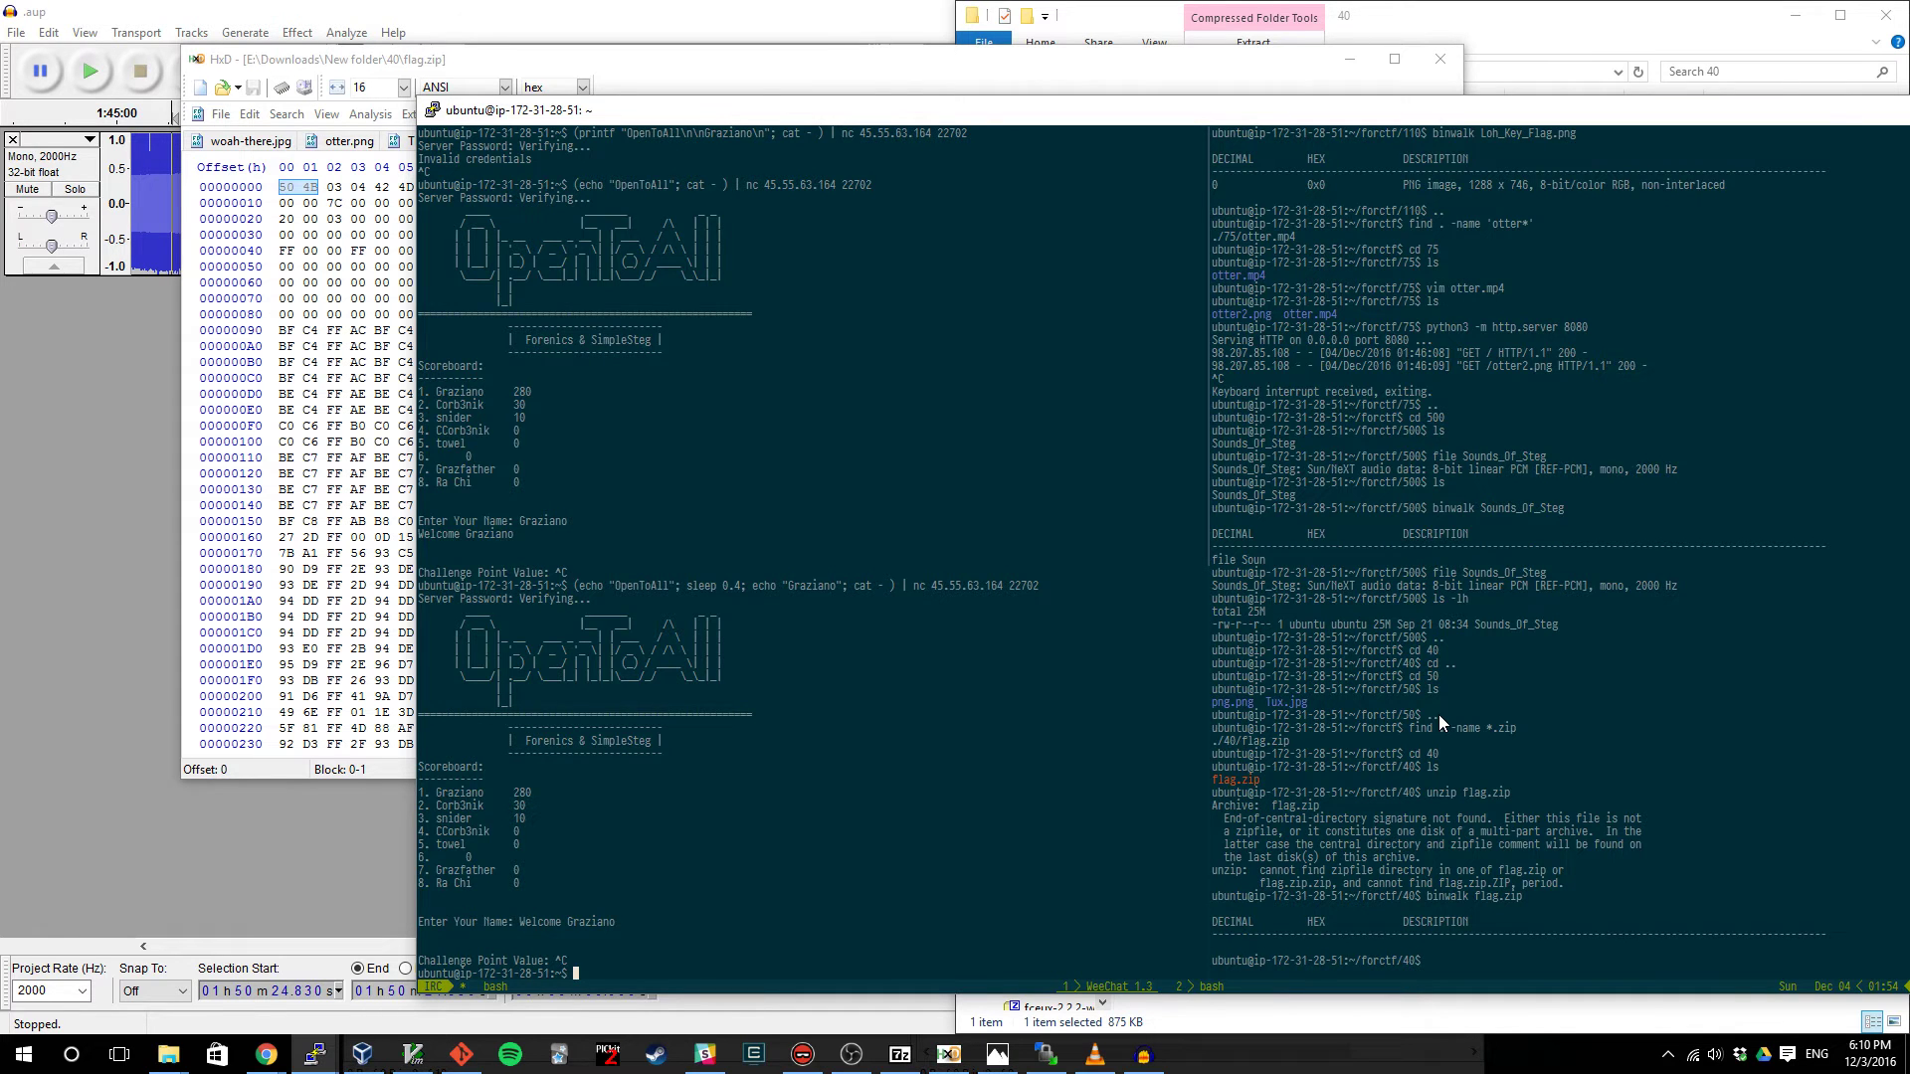
click(248, 443)
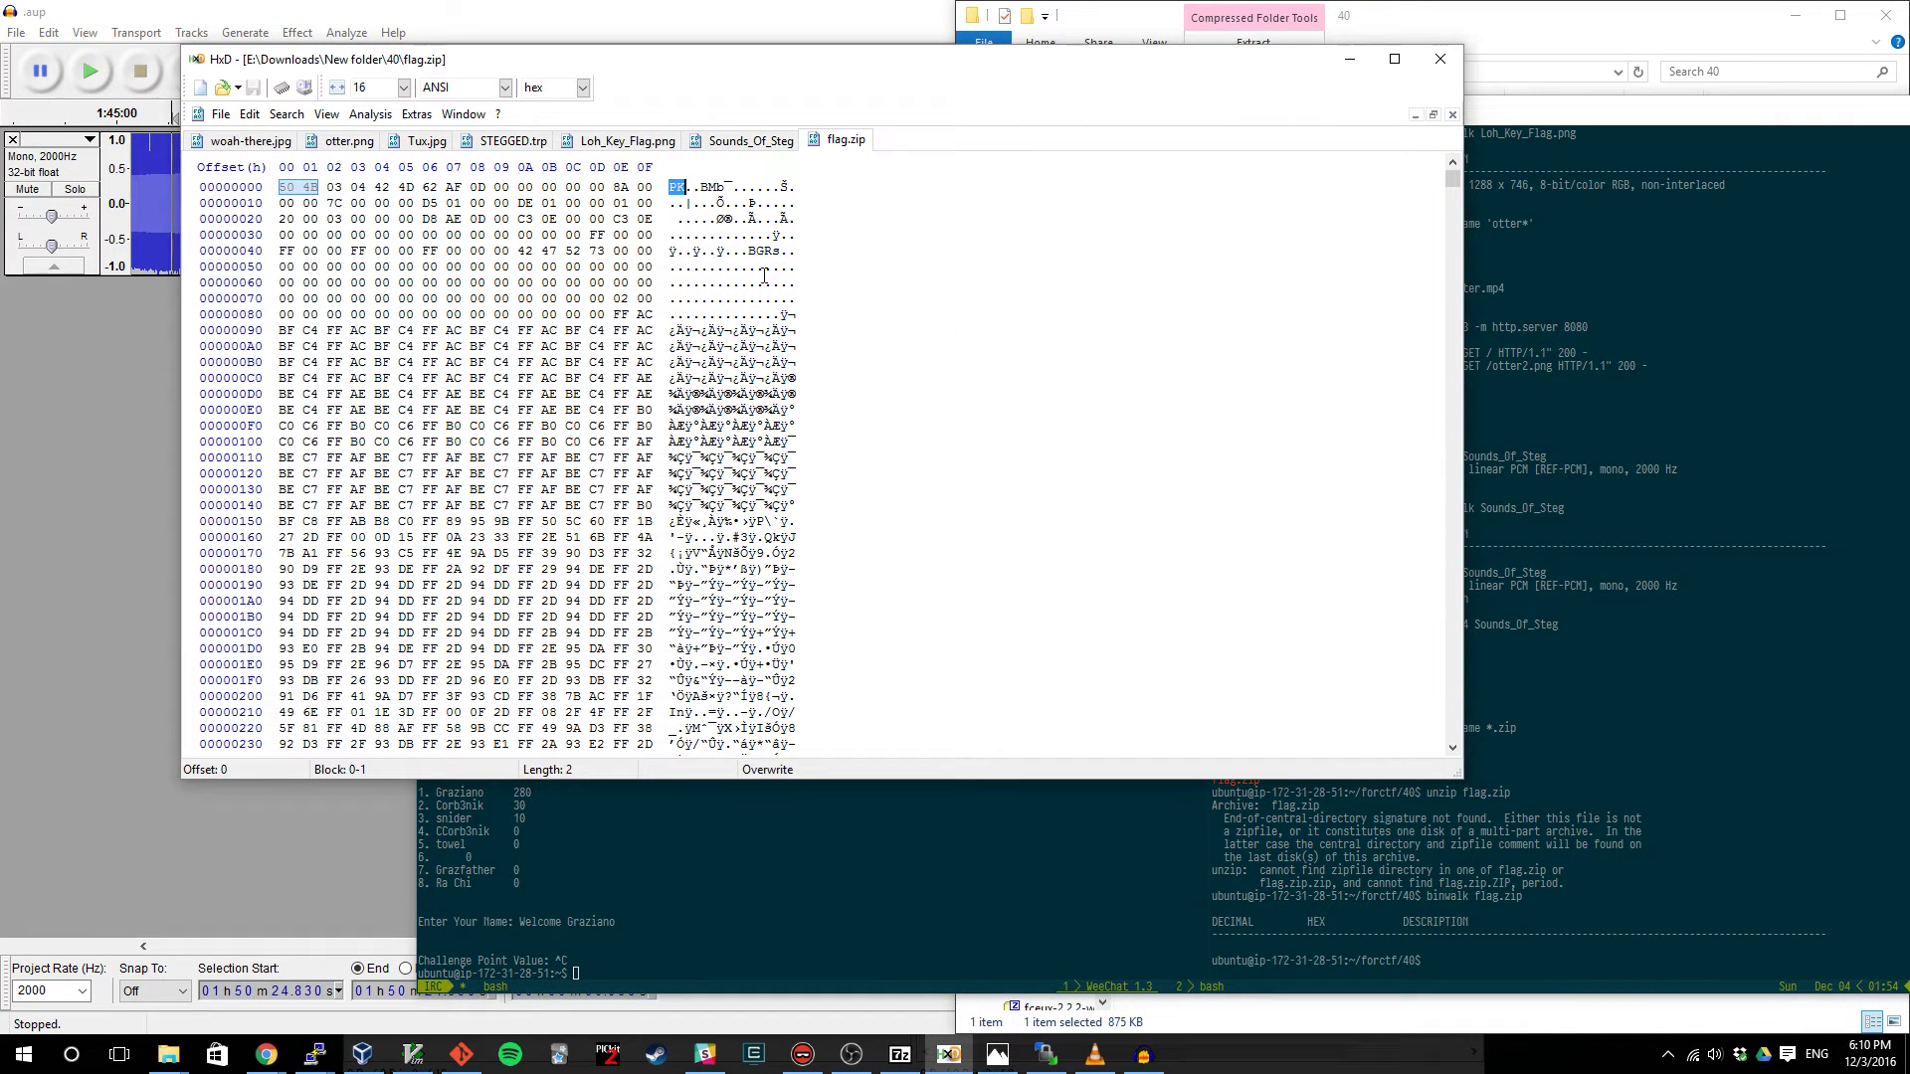
drag(745, 250, 786, 251)
click(750, 315)
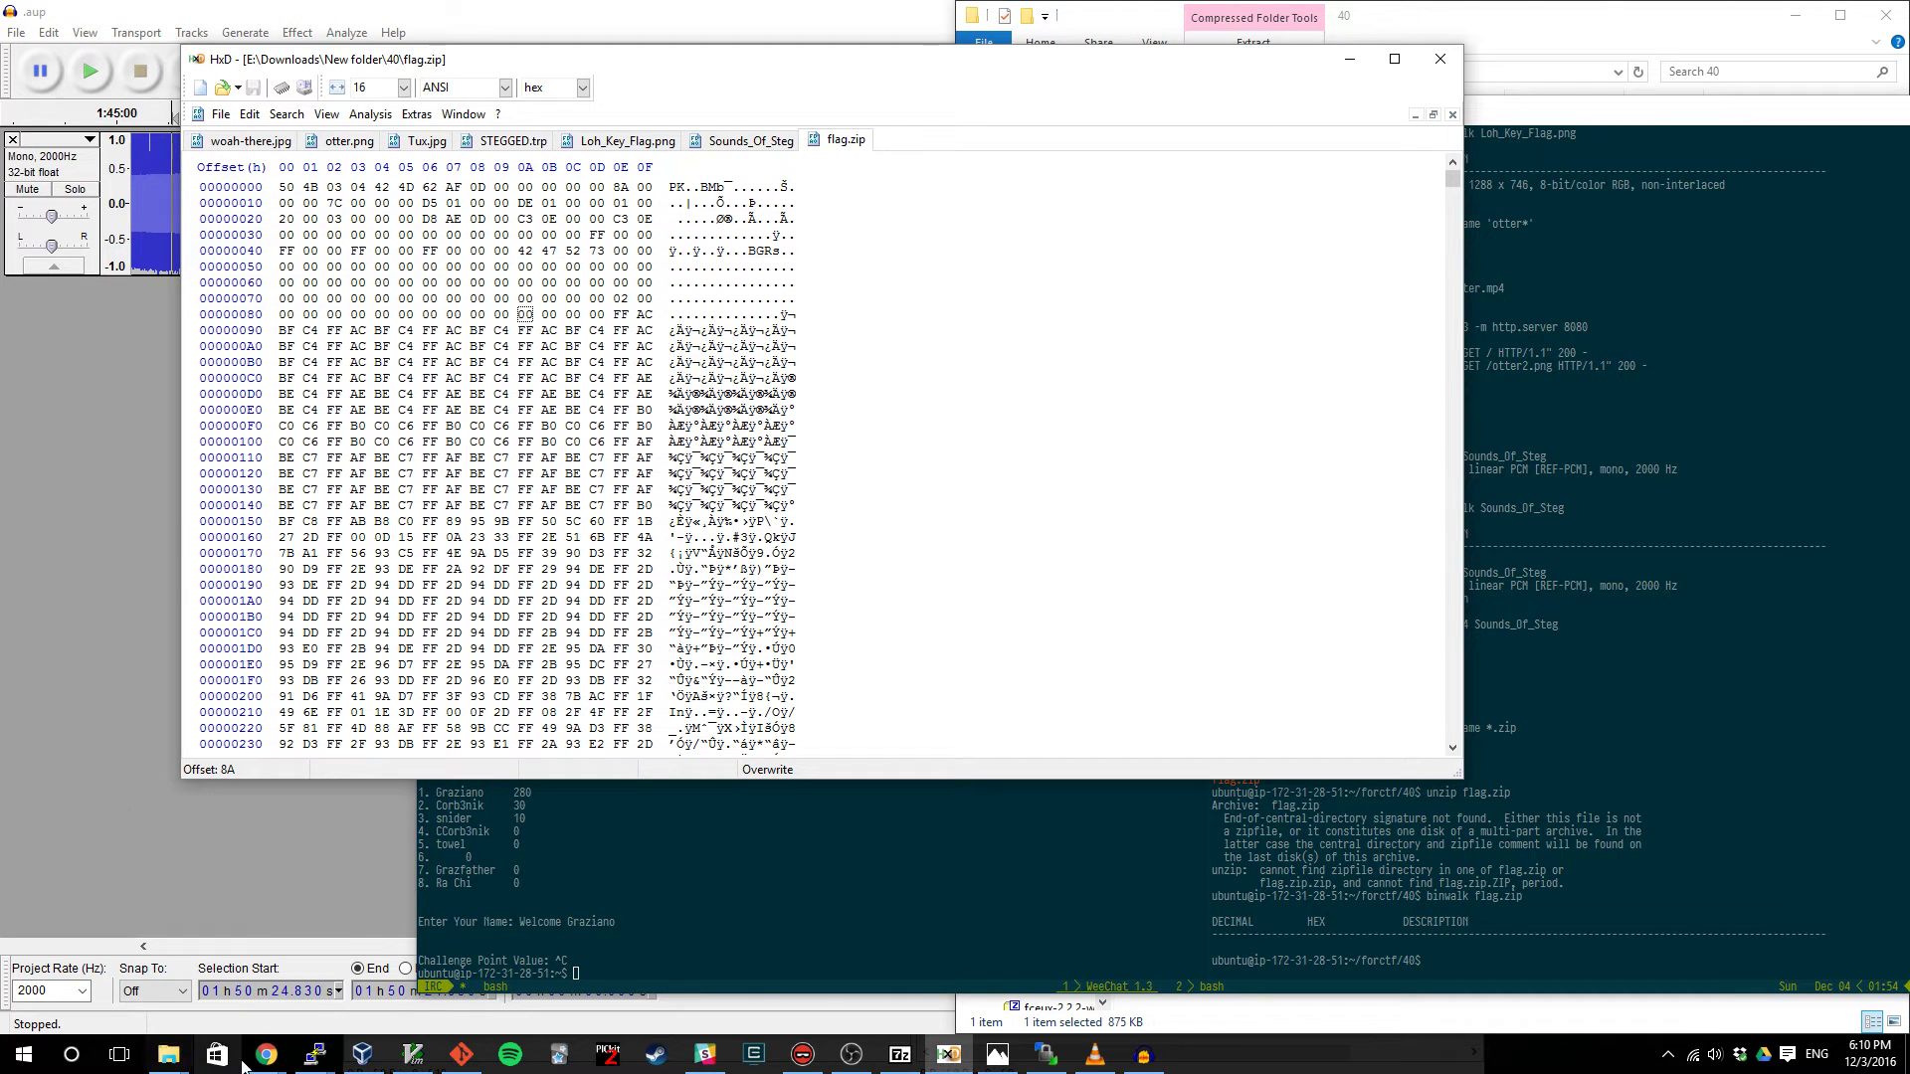
- Switch to Chrome, close the otter2.png page, return to the earlier Google results and search for "gynvael zip"
mouse_move(265, 1055)
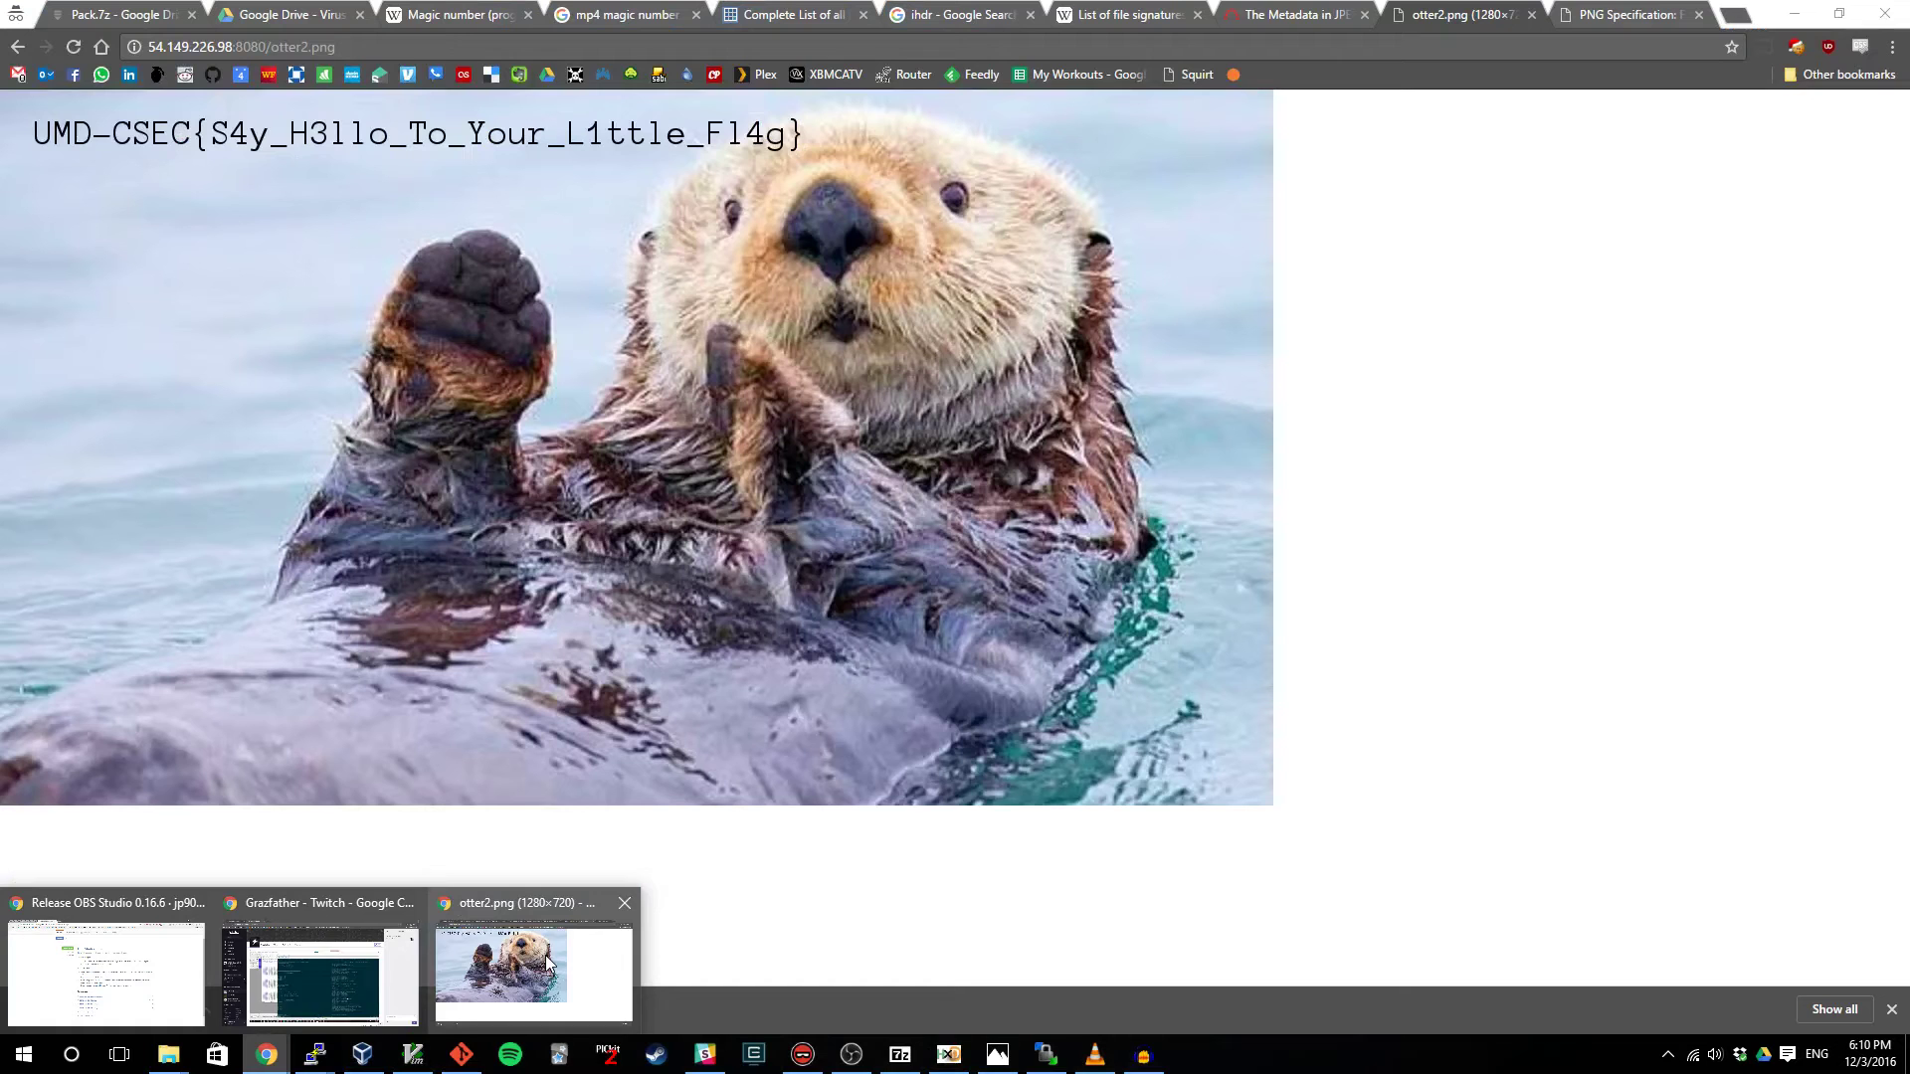
click(533, 970)
middle_click(1472, 13)
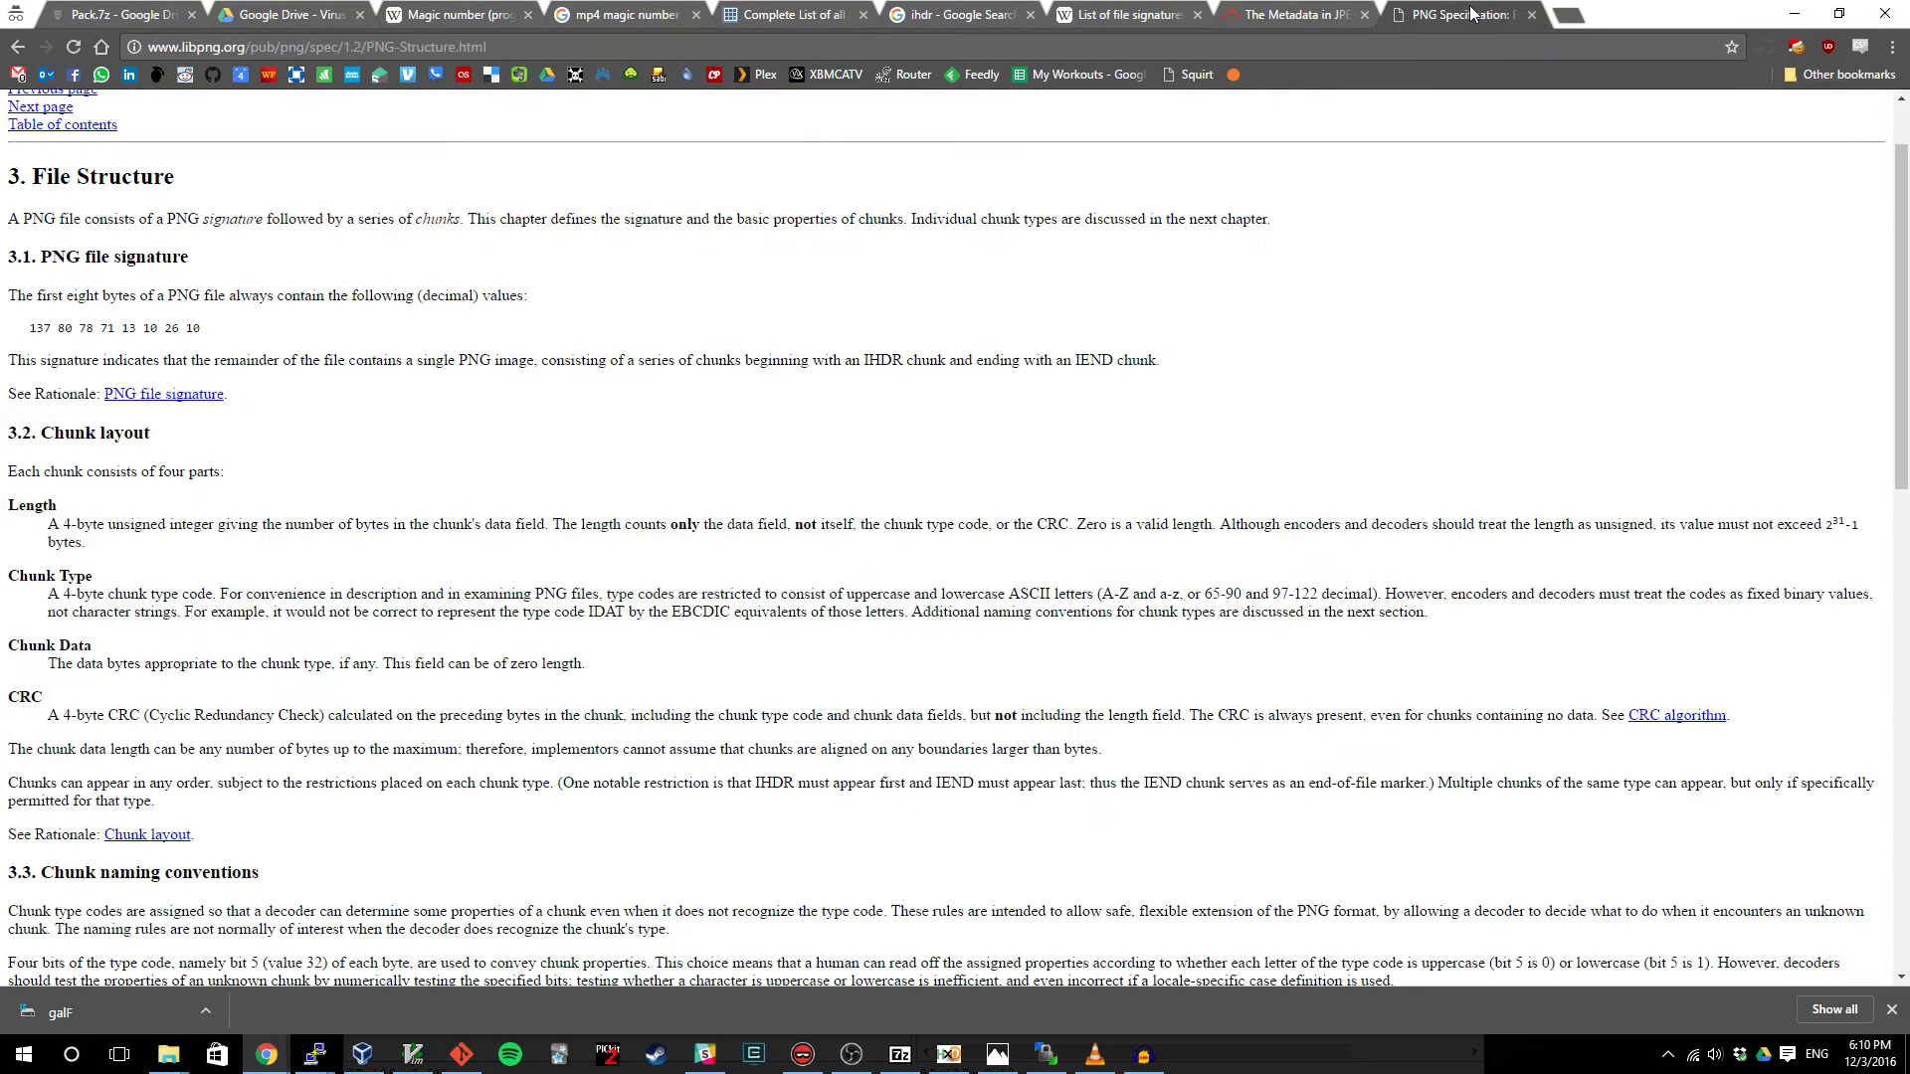
key(alt+Left)
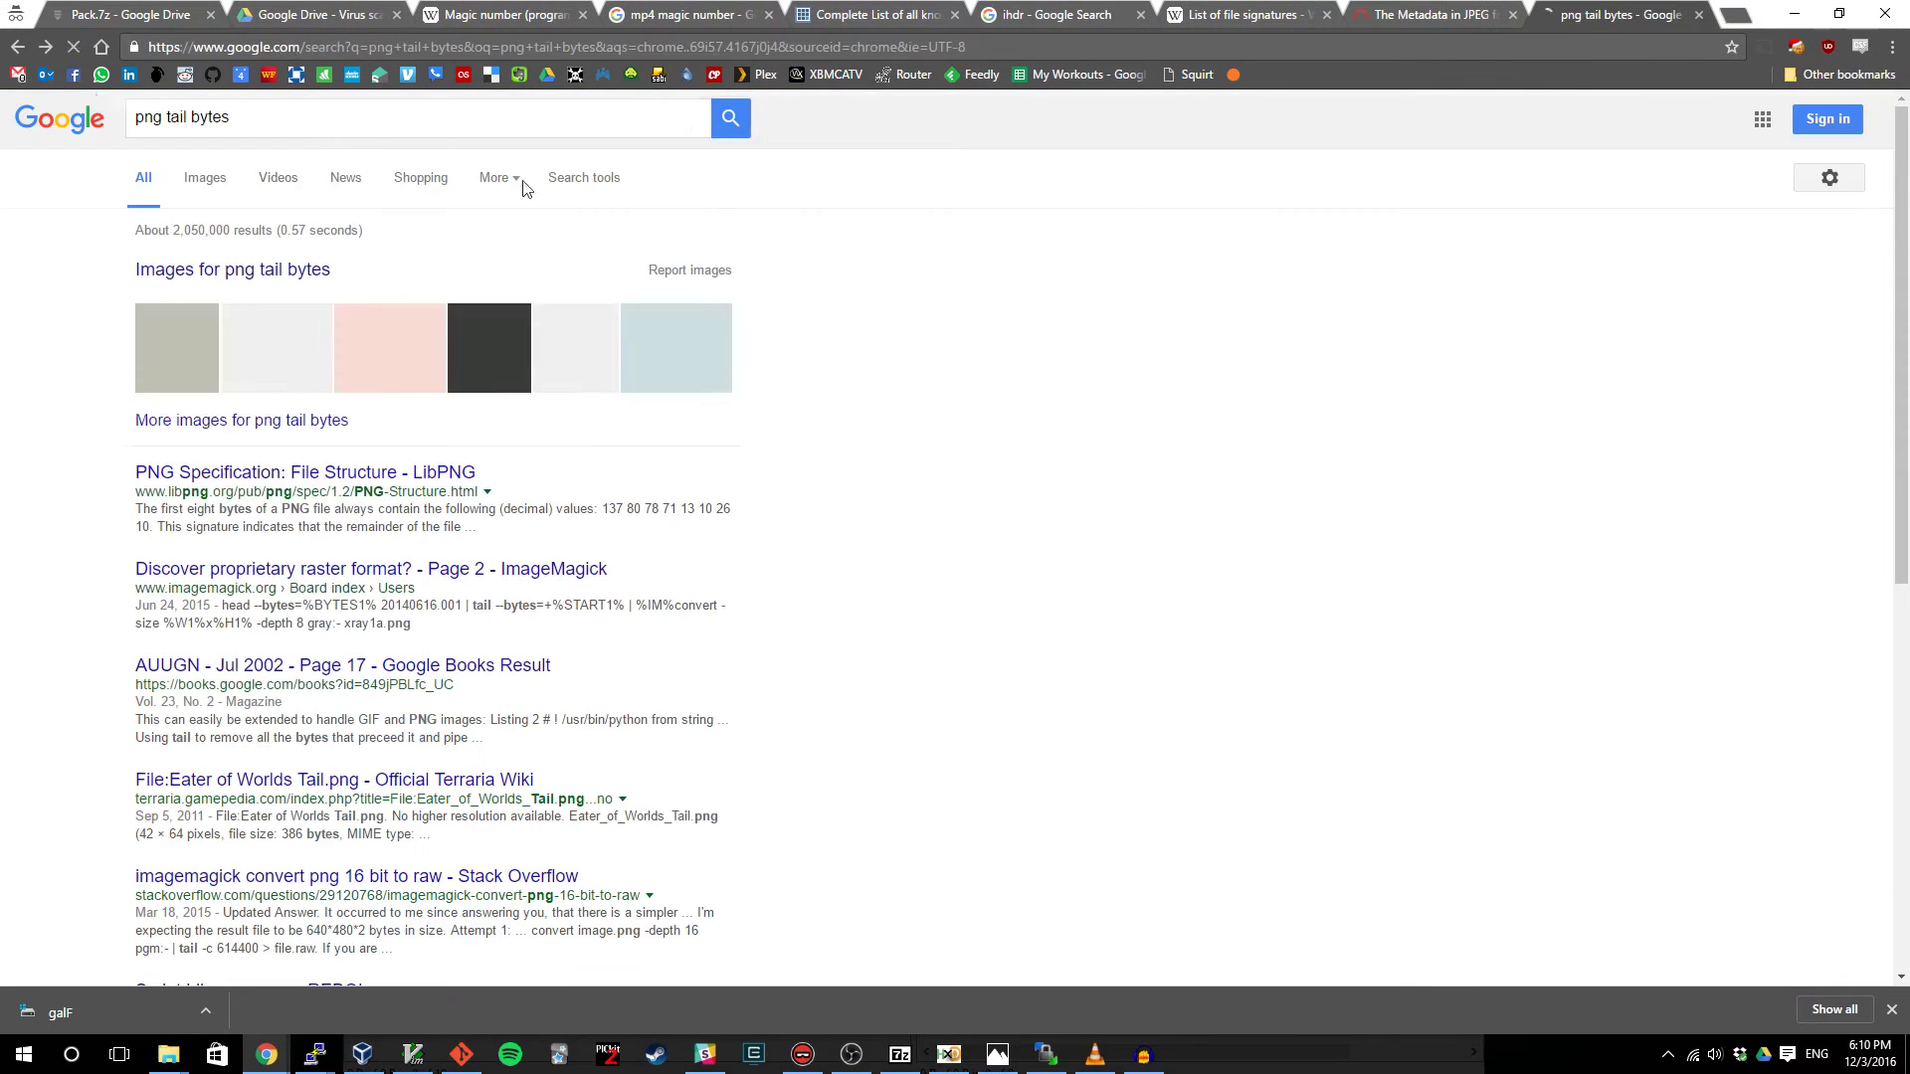
drag(687, 118, 5, 117)
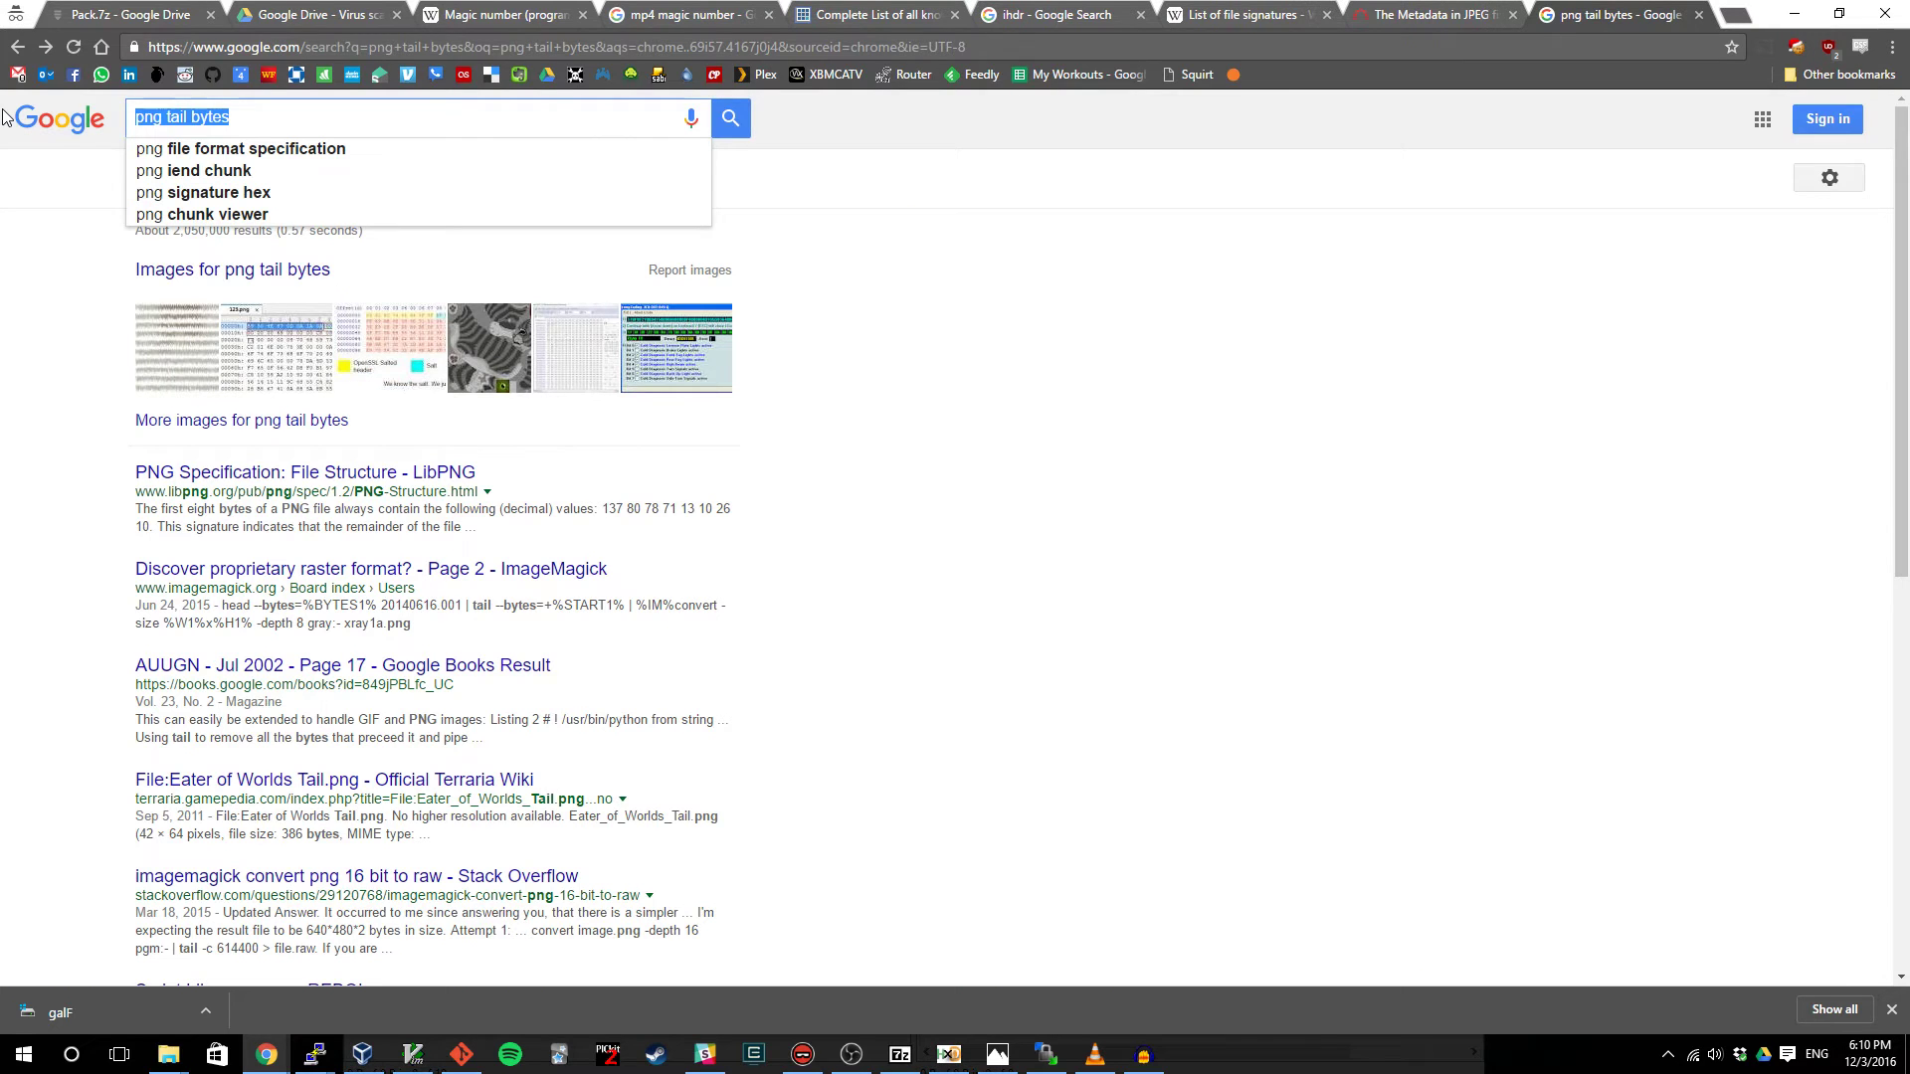
text(gynvael zip)
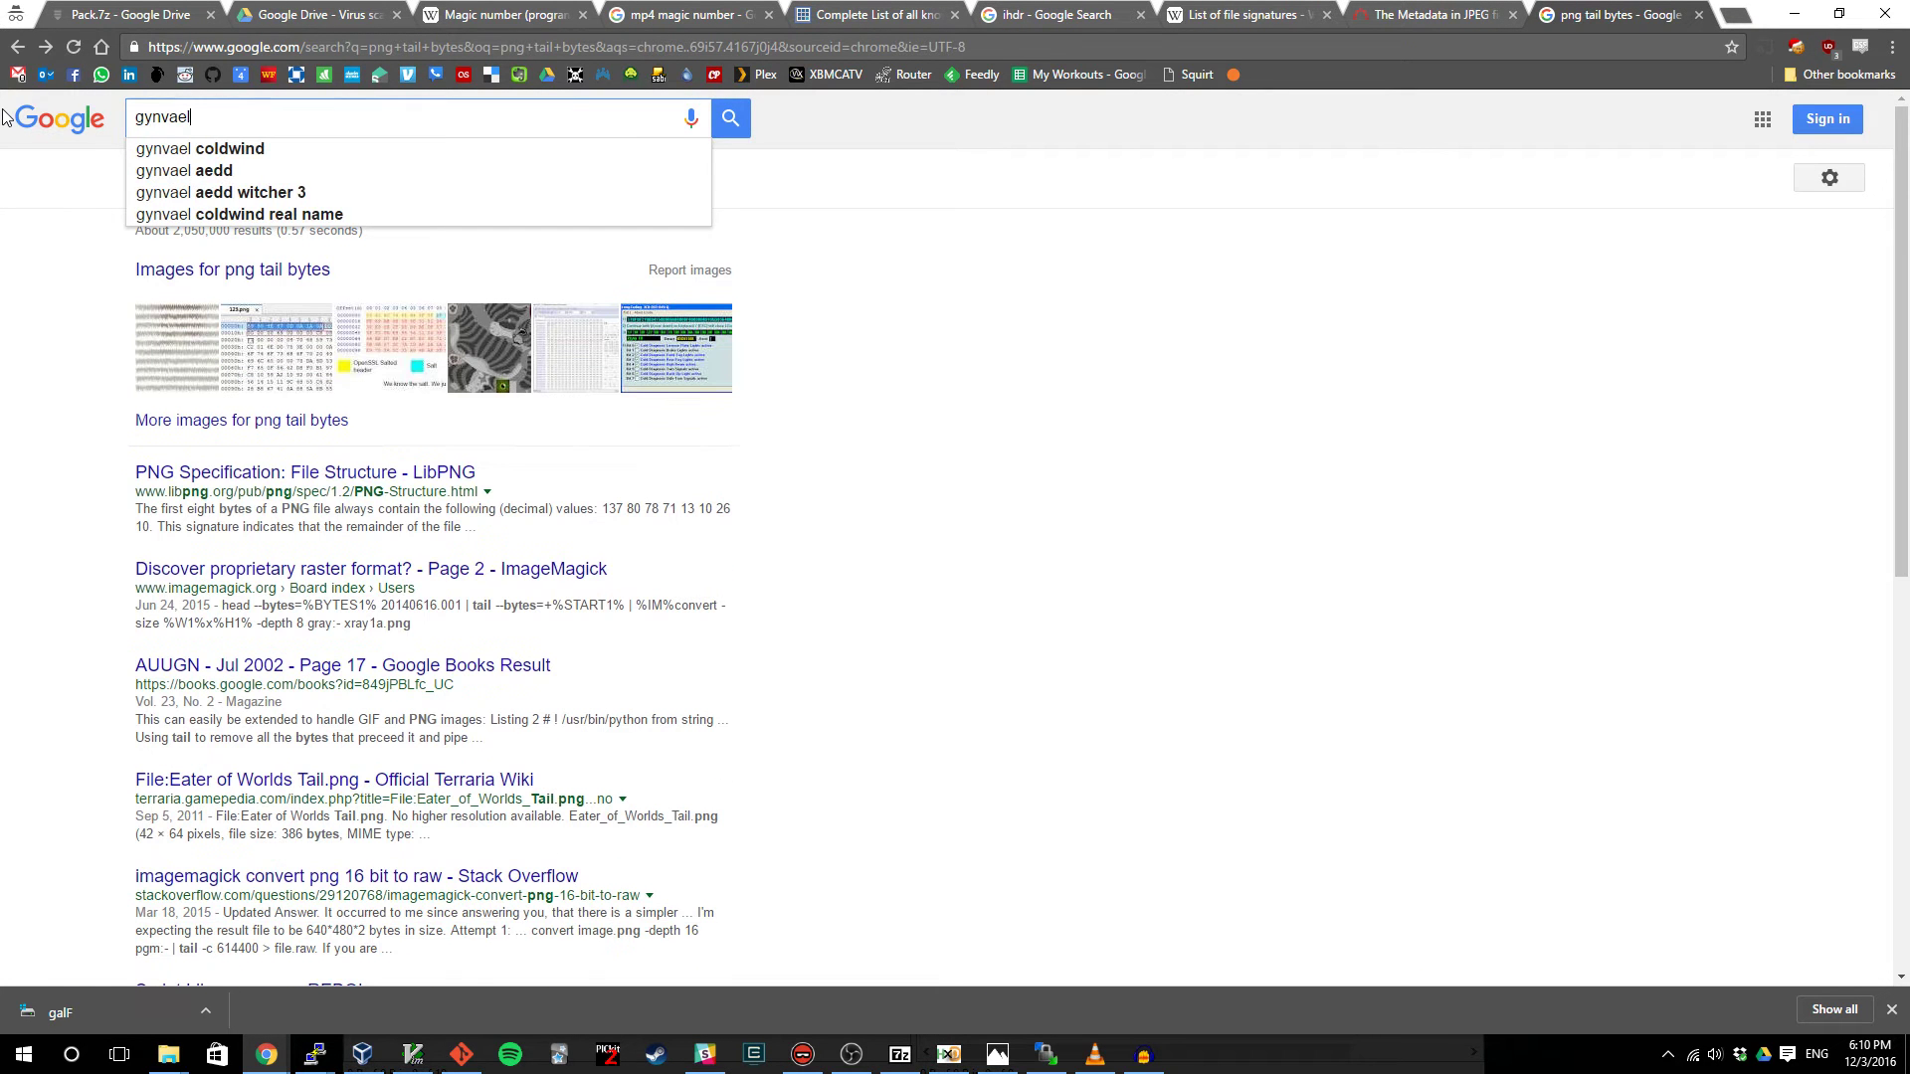
key(Return)
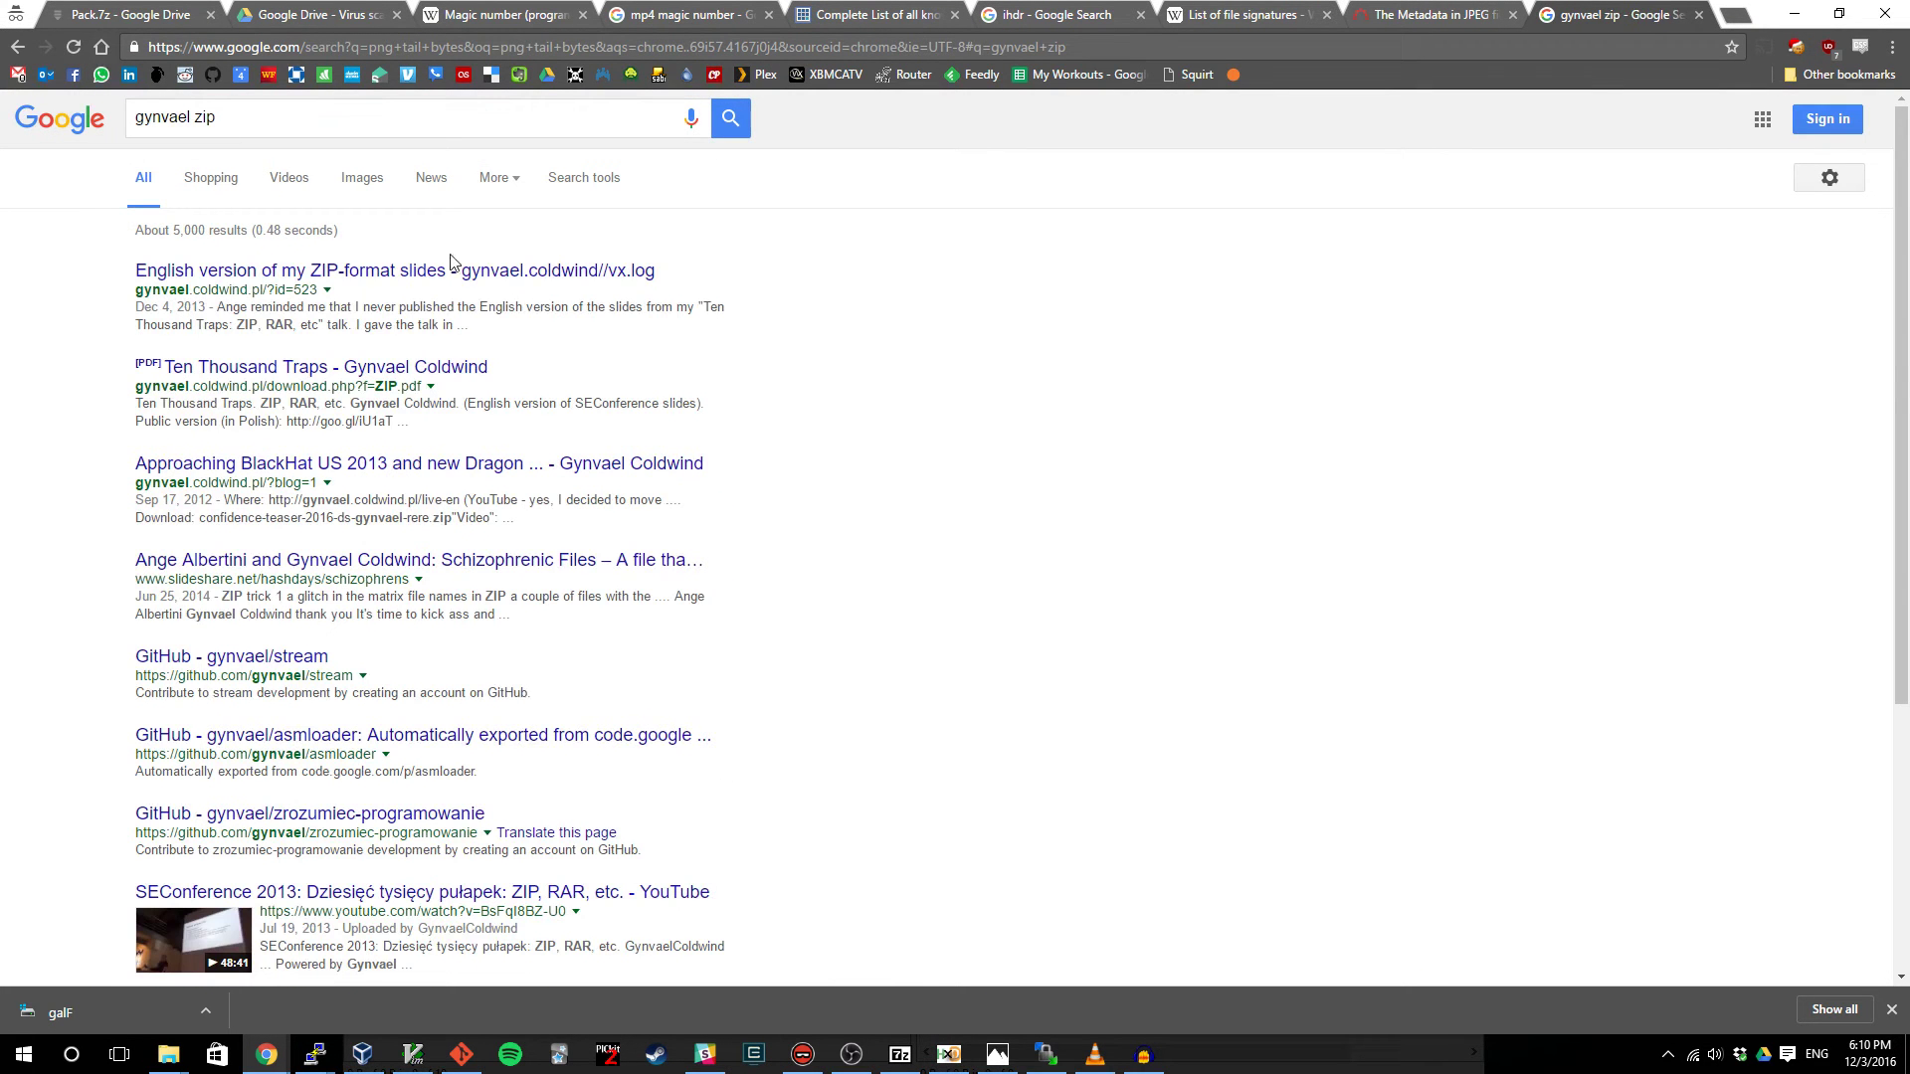
- Go to the "English version of my ZIP-format slides" post, download its slides and open ZIP.pdf
click(303, 278)
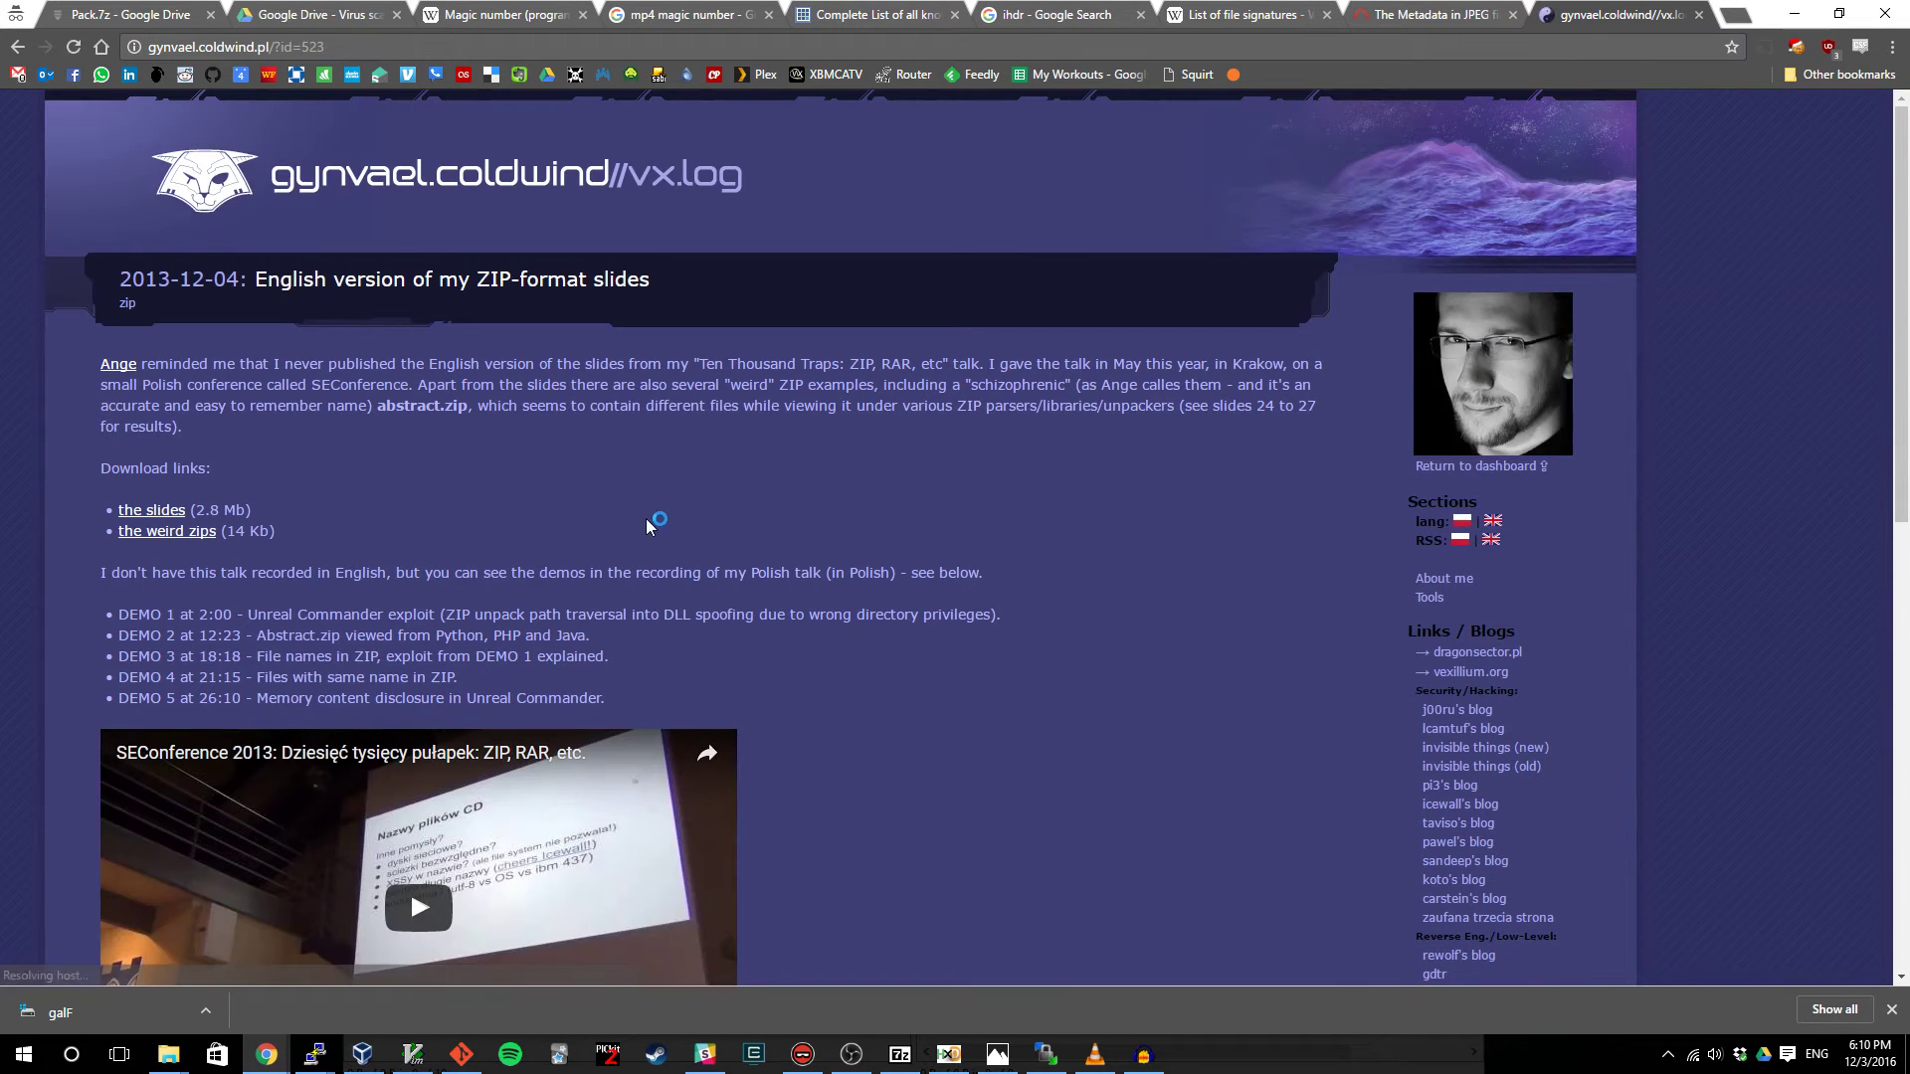
scroll(534, 520, down, 3)
scroll(318, 714, down, 4)
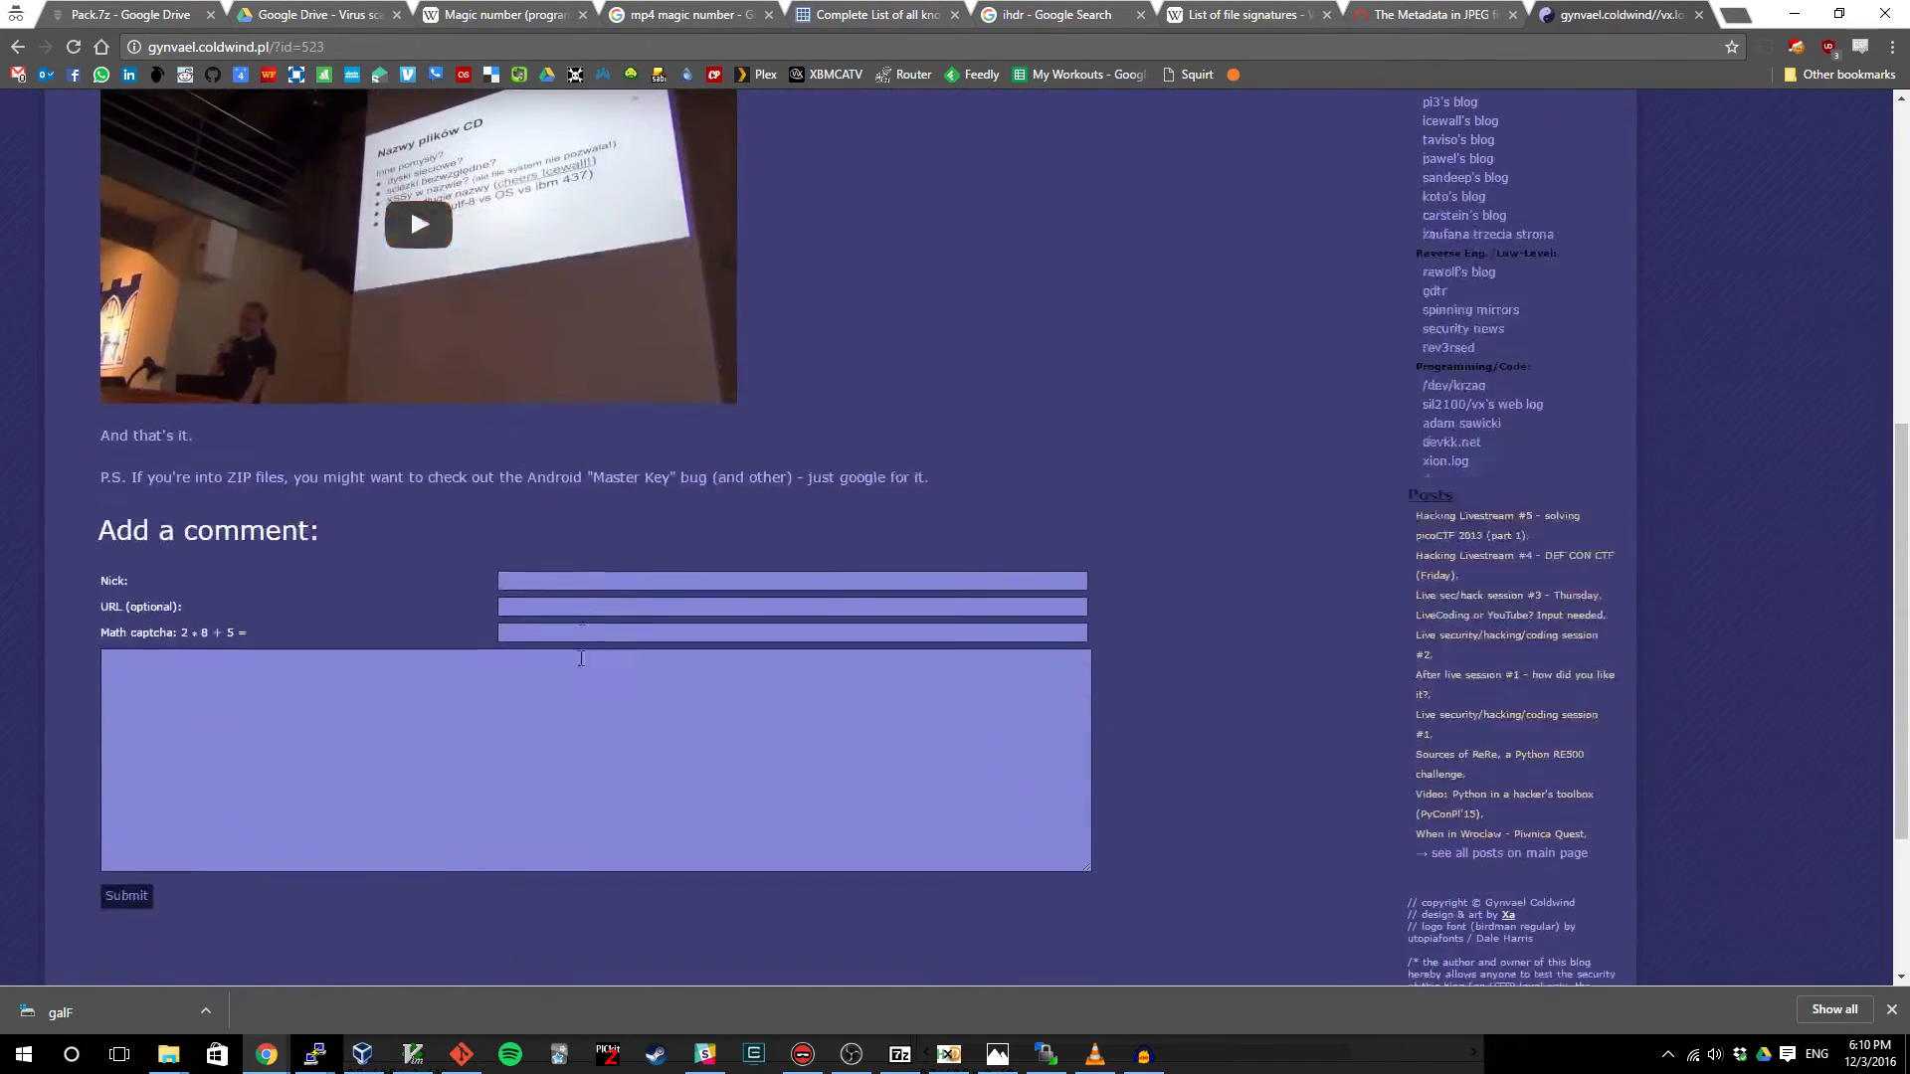
scroll(147, 437, up, 6)
click(149, 412)
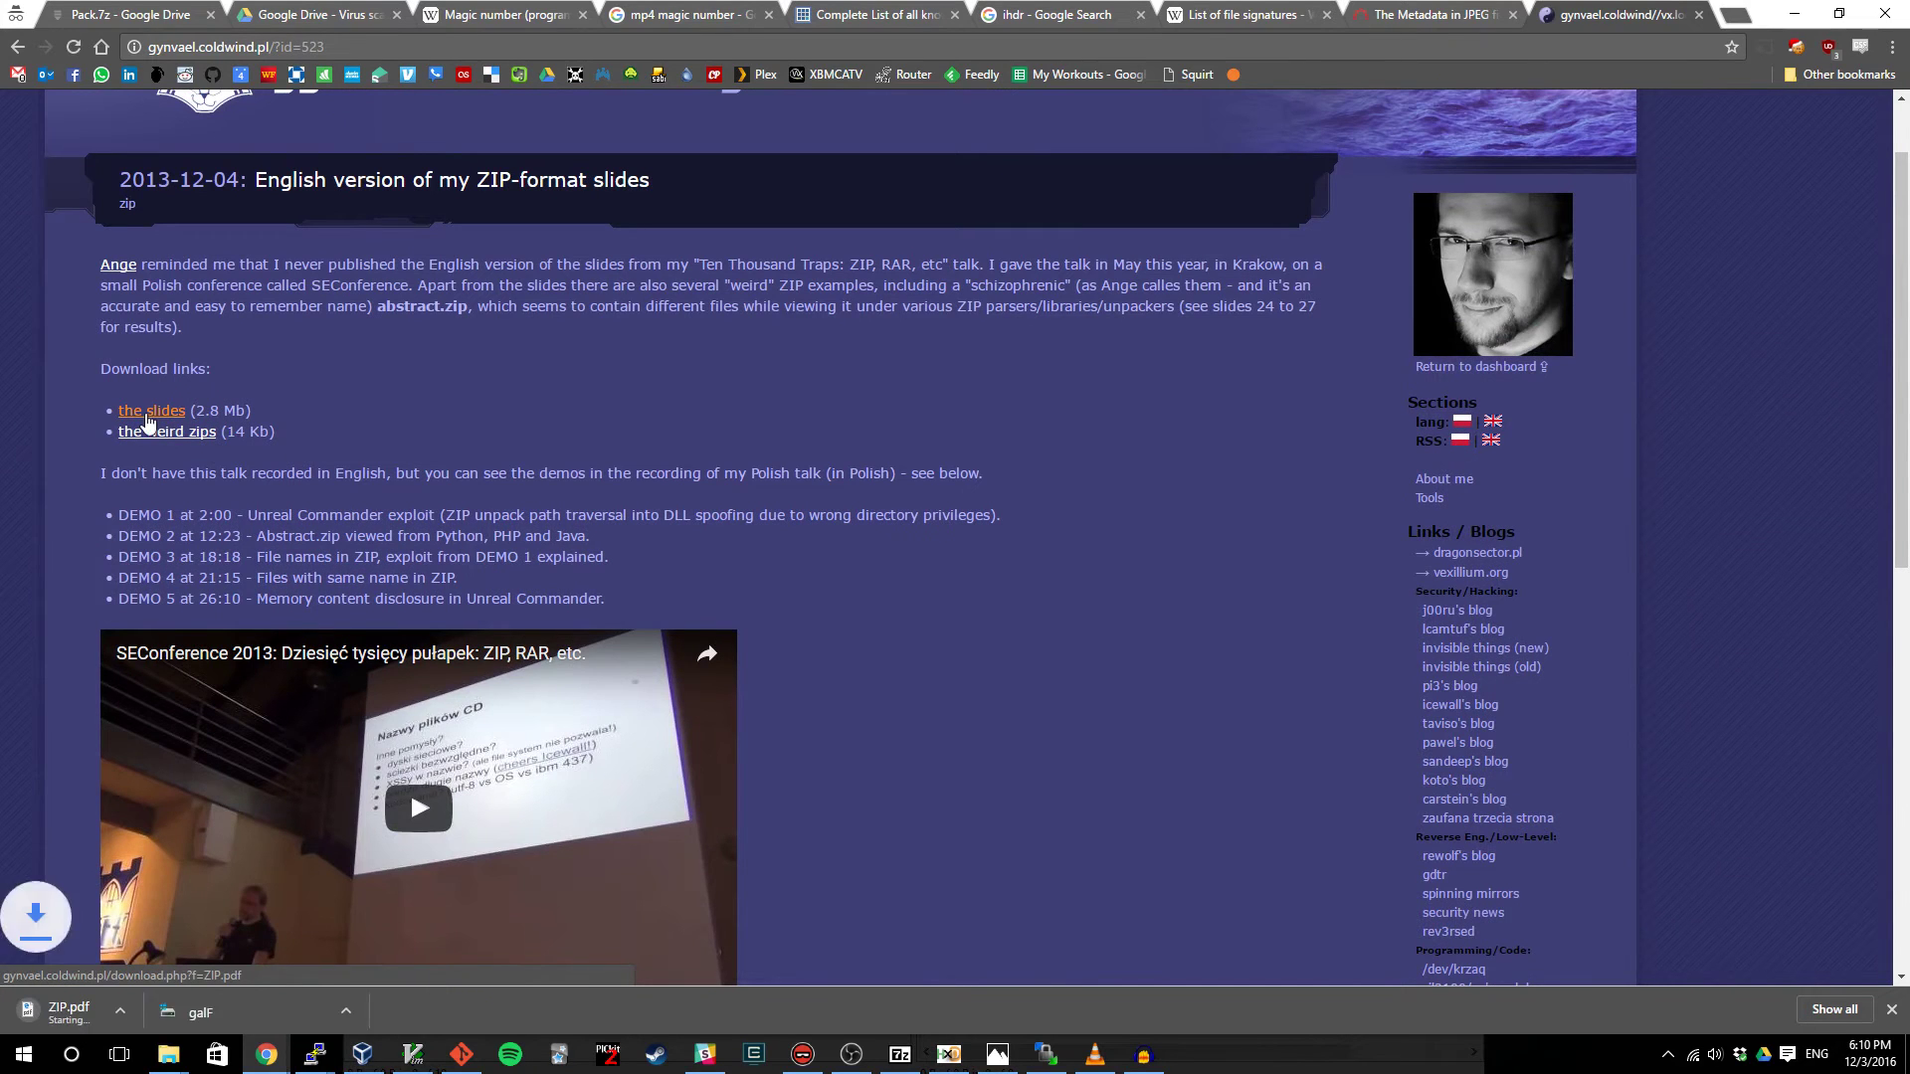
click(117, 1008)
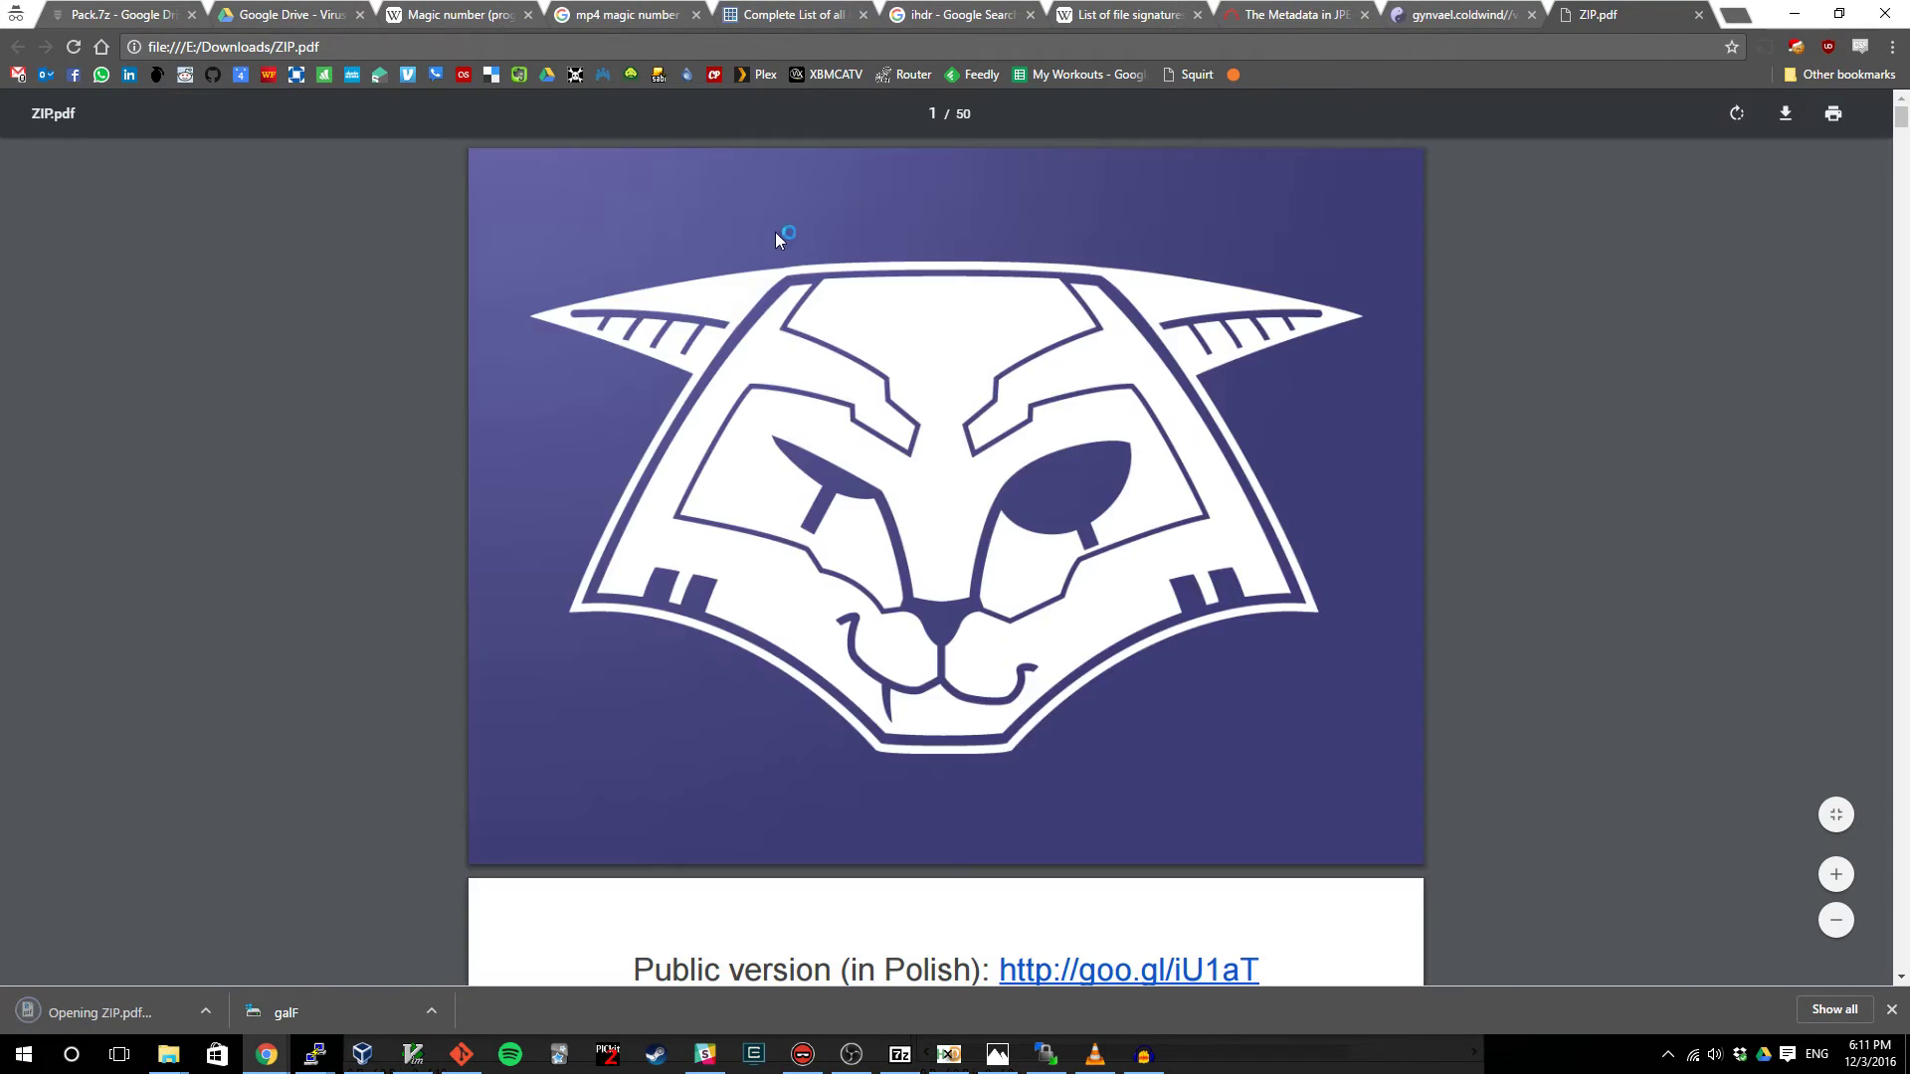
- Look through the ZIP.pdf slides for the explanation of the ZIP file format
scroll(943, 422, down, 1)
scroll(945, 422, down, 15)
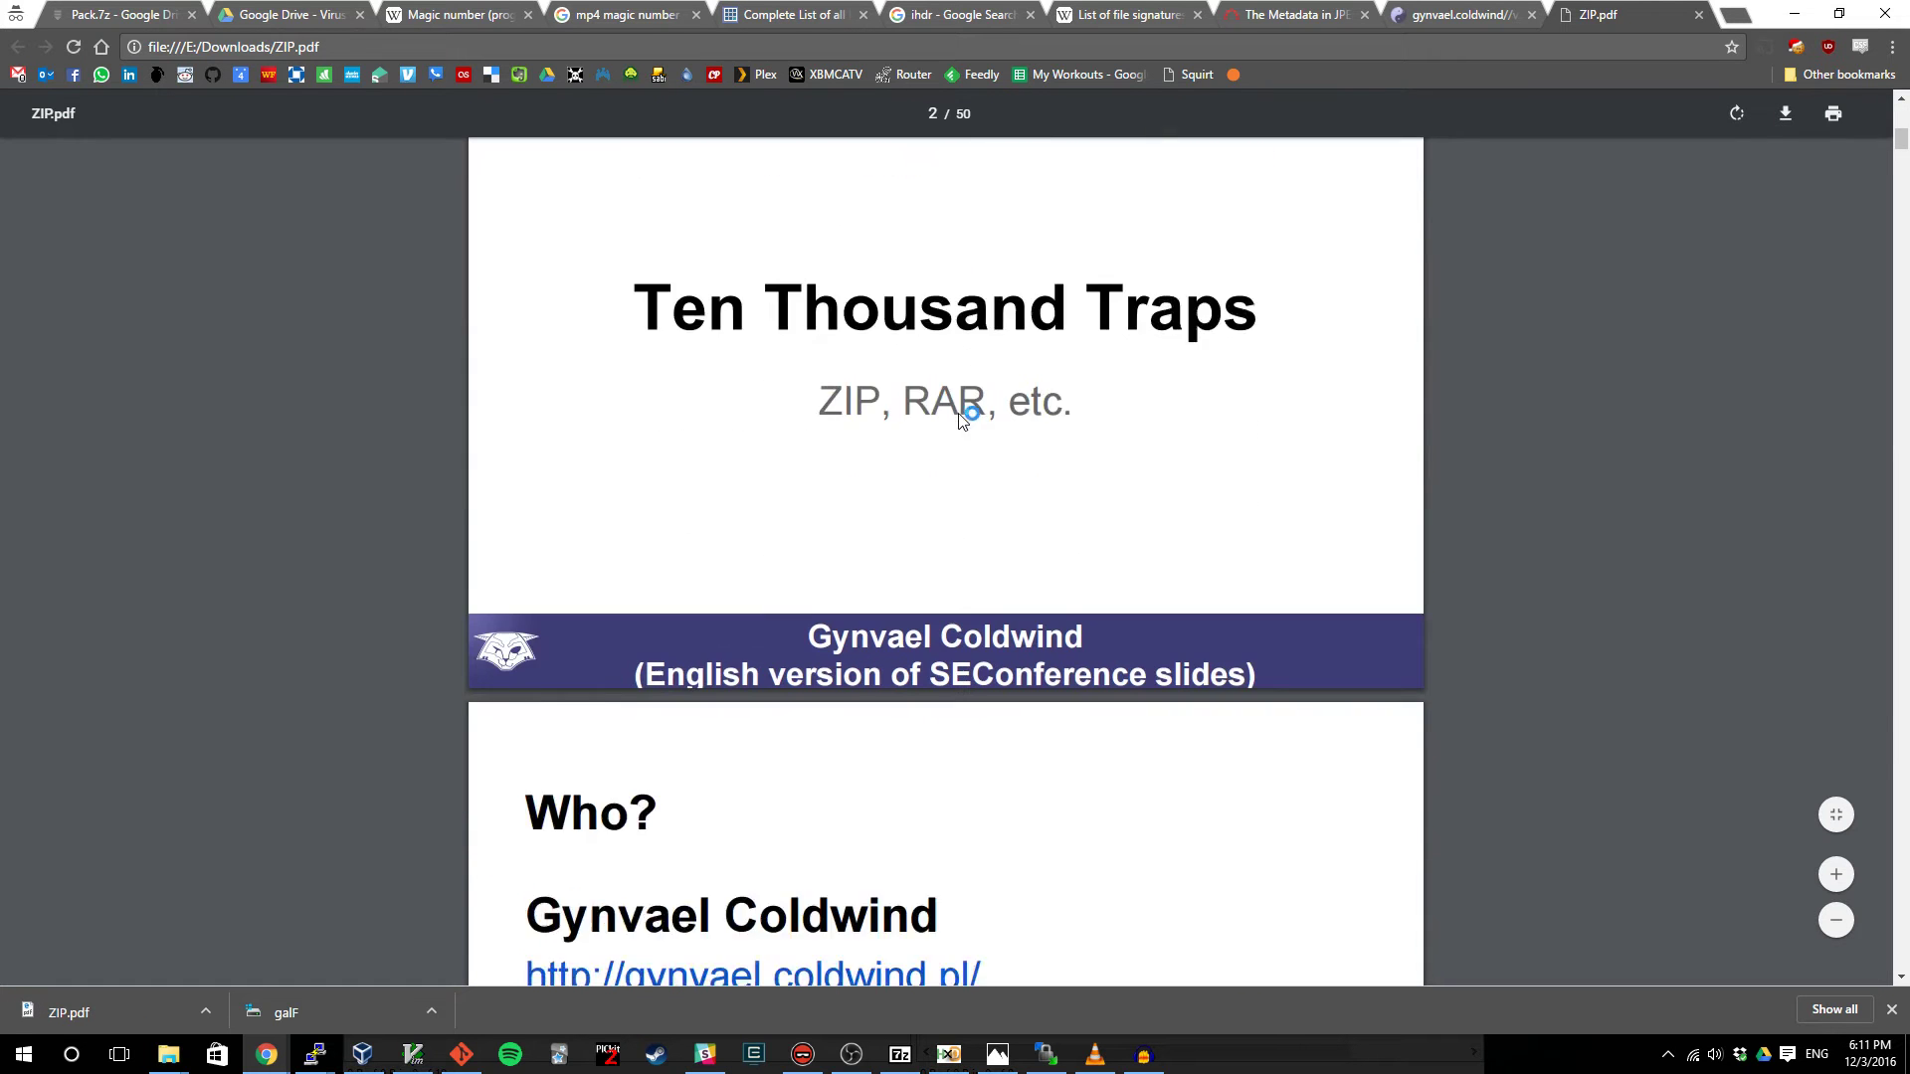
scroll(995, 467, down, 13)
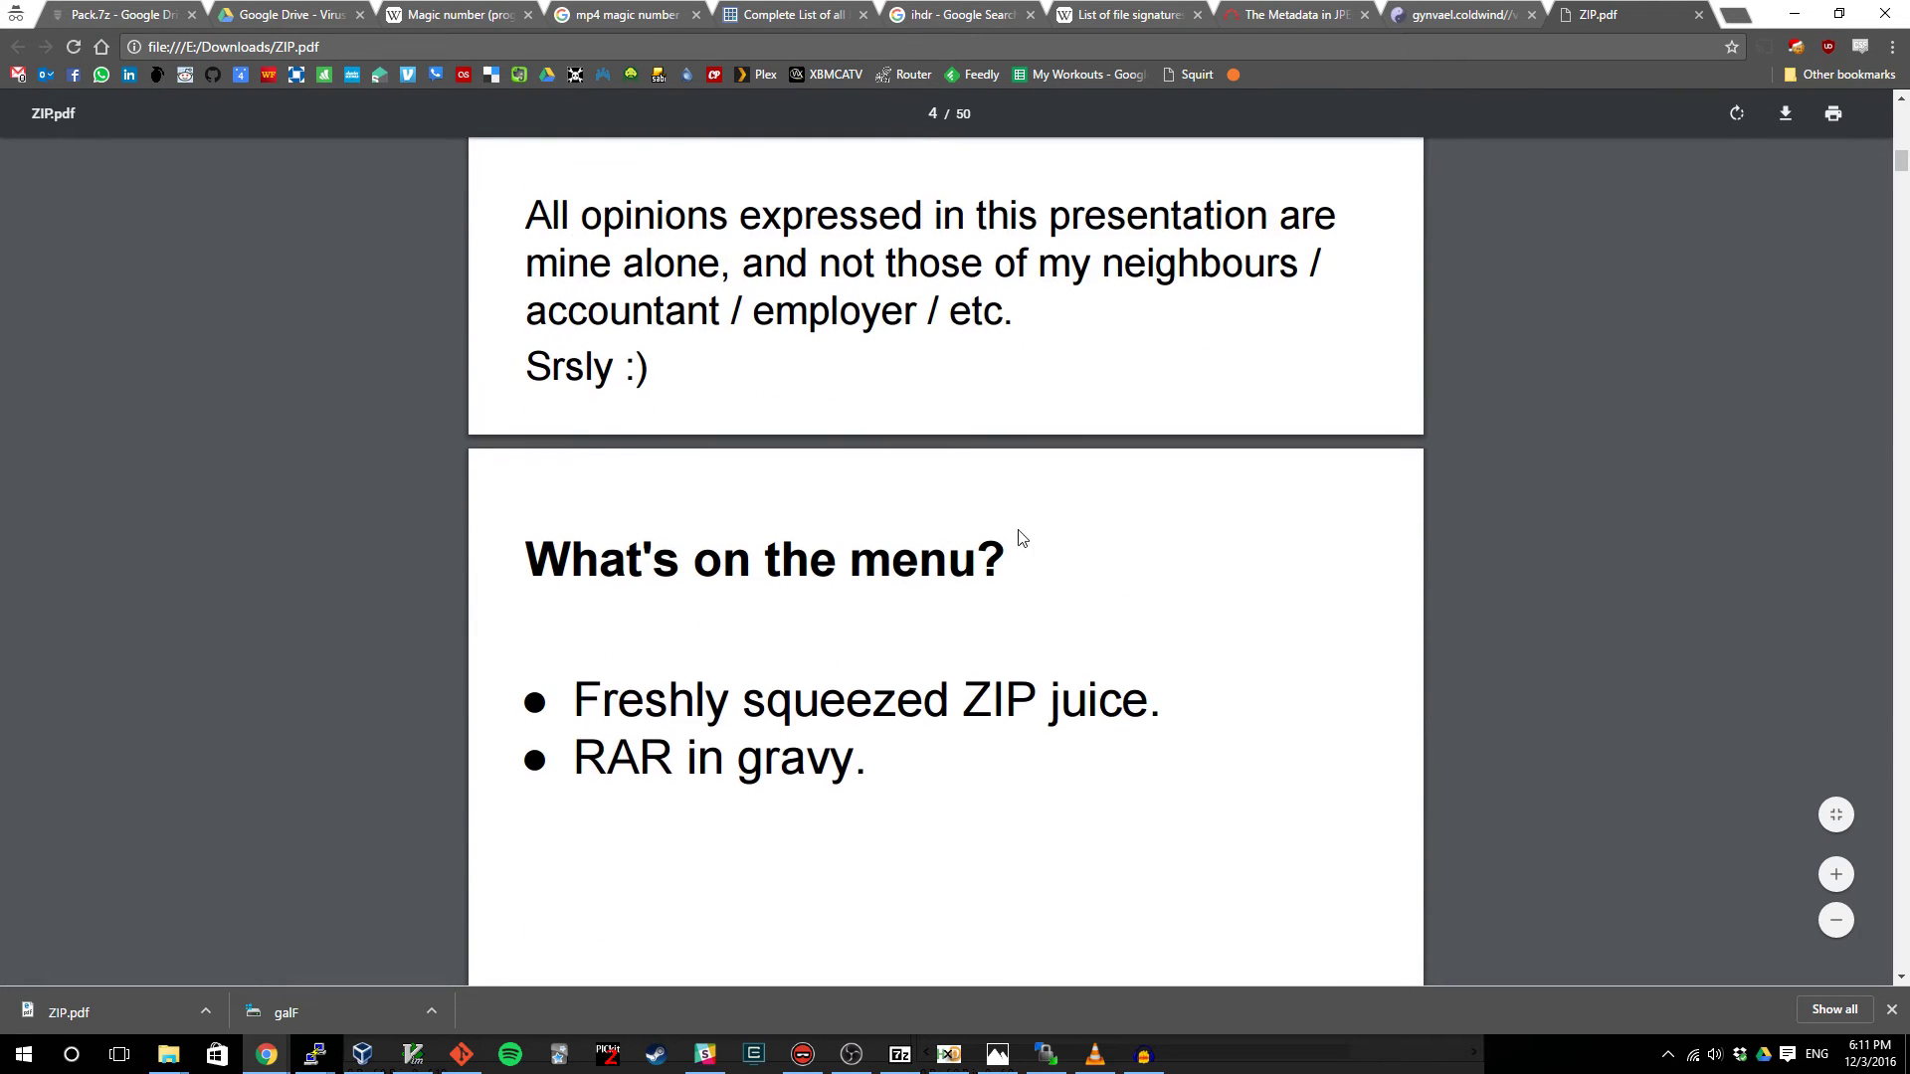
scroll(995, 517, down, 5)
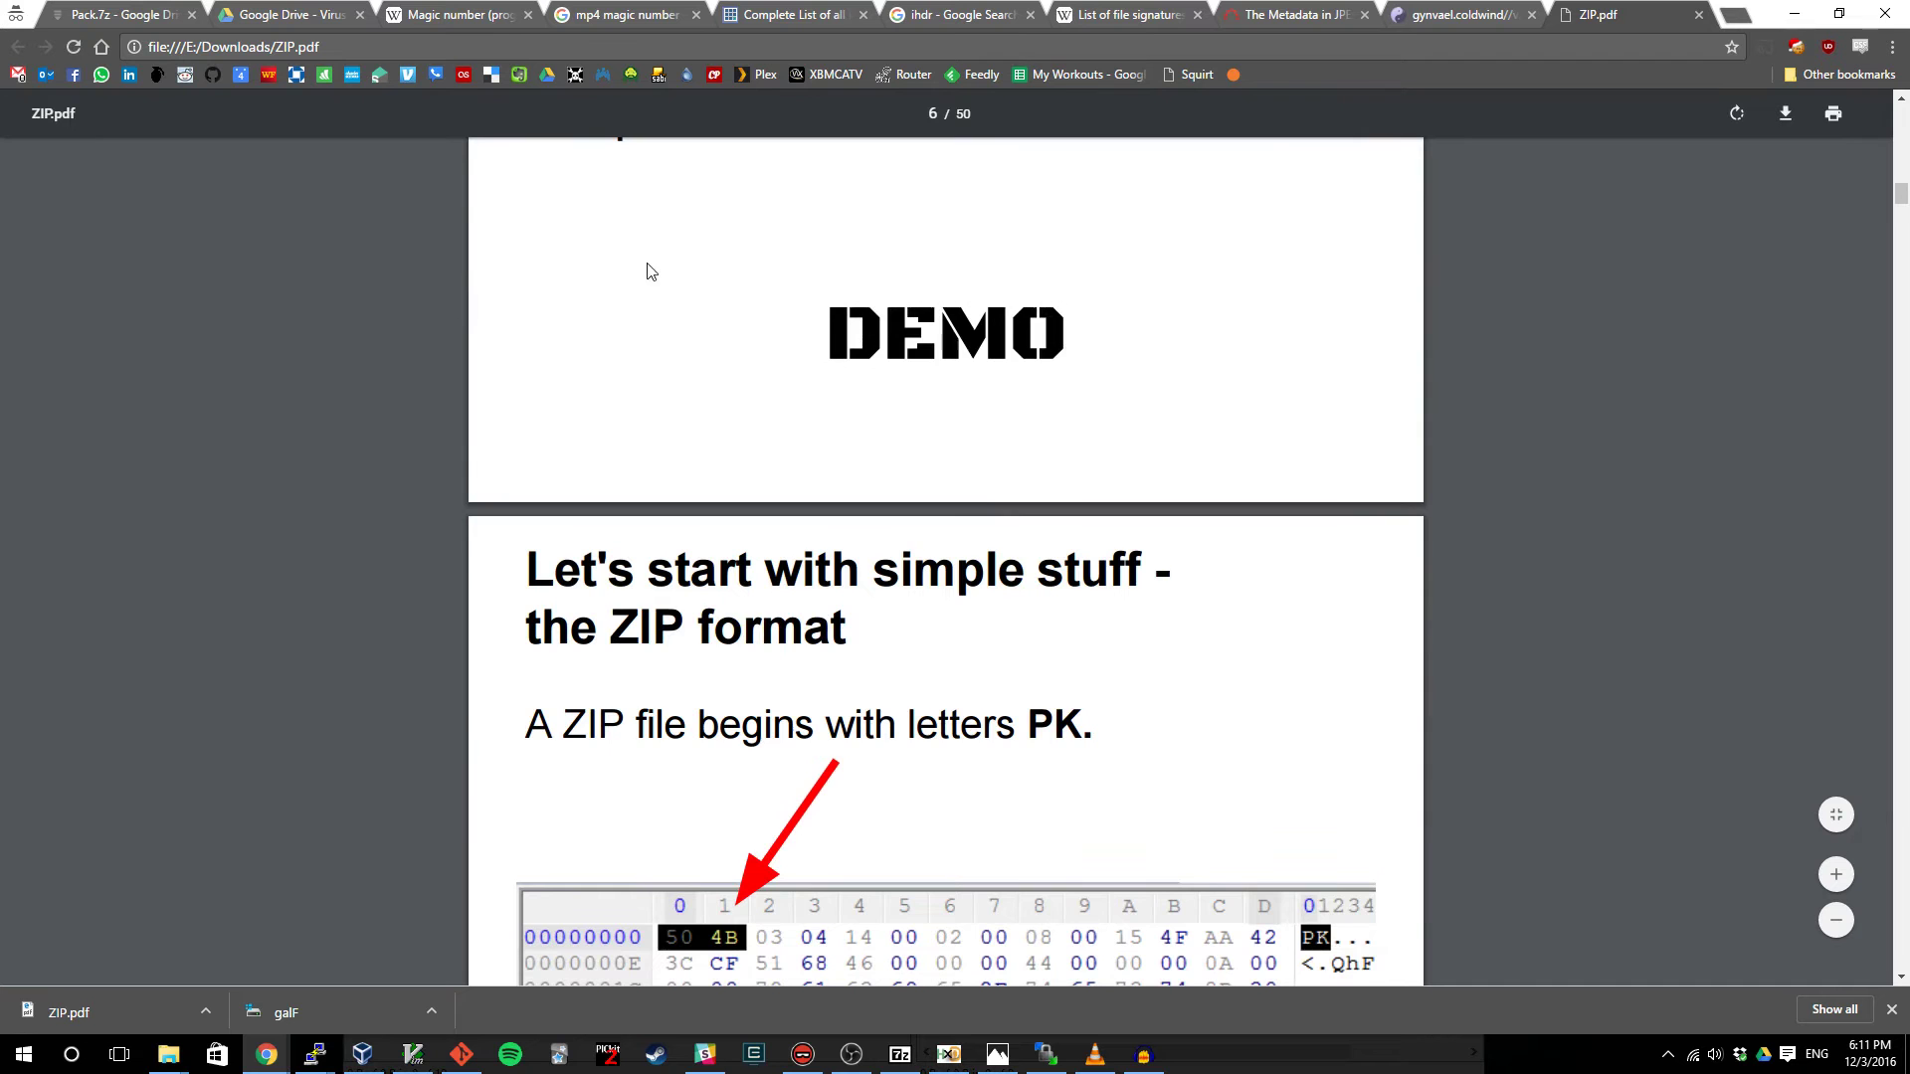